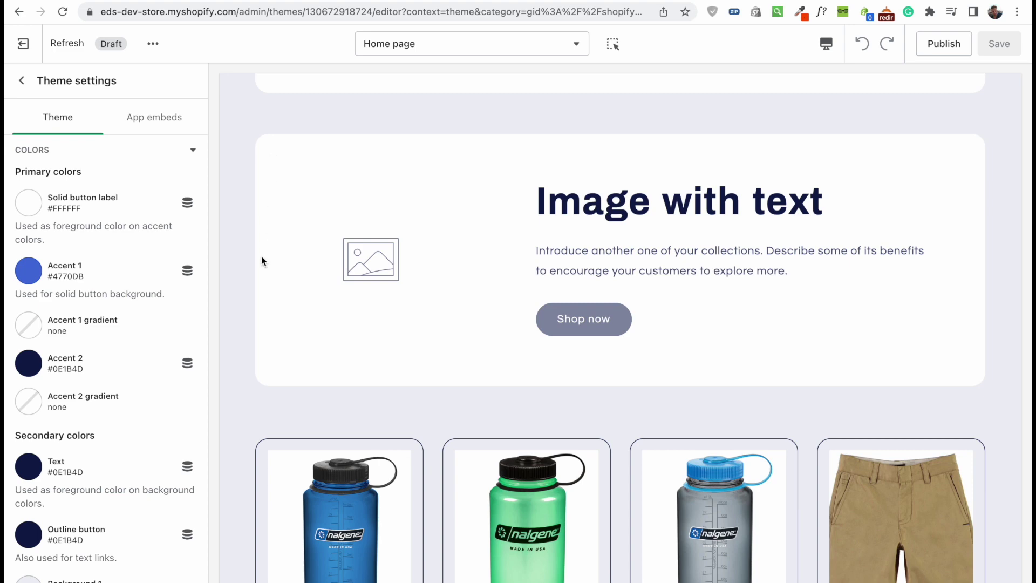
Sample the dark navy background of the home page preview's "Introduce your brand" section with ColorZilla
{"action": "scroll", "coordinate": [261, 255], "scroll_direction": "down", "scroll_amount": 10}
{"action": "scroll", "coordinate": [261, 256], "scroll_direction": "up", "scroll_amount": 4}
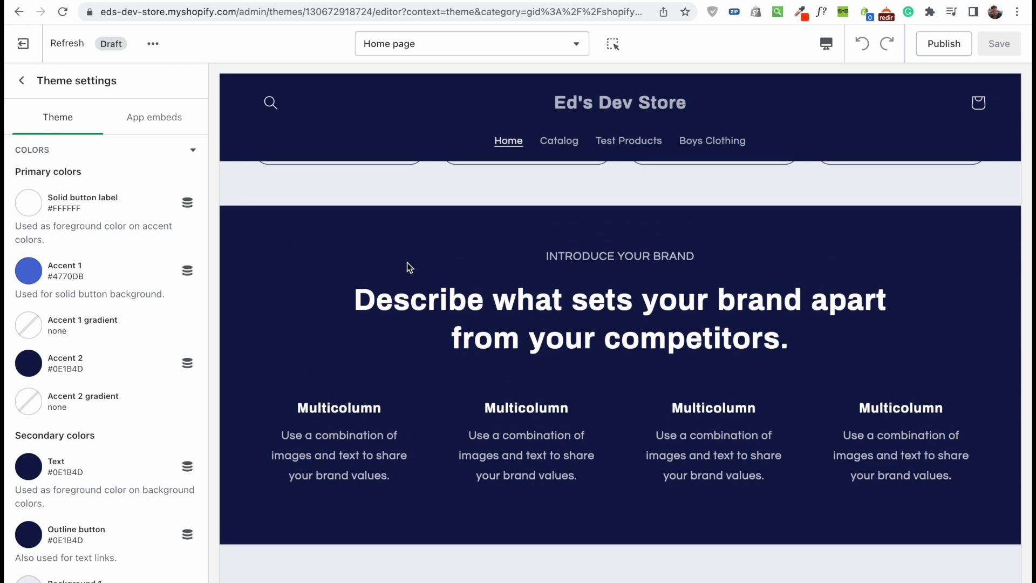
{"action": "left_click", "coordinate": [799, 12]}
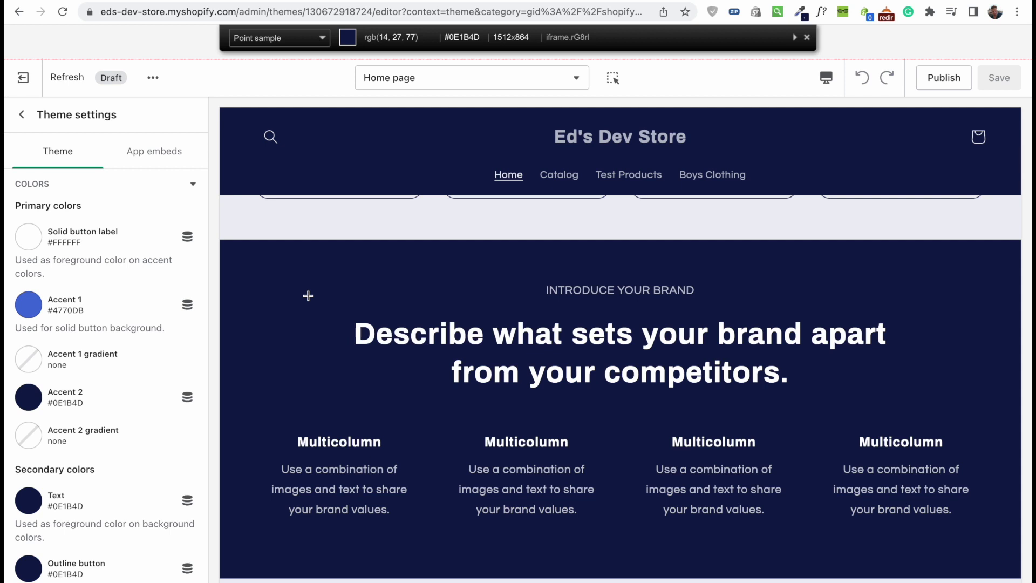
{"action": "left_click", "coordinate": [308, 296]}
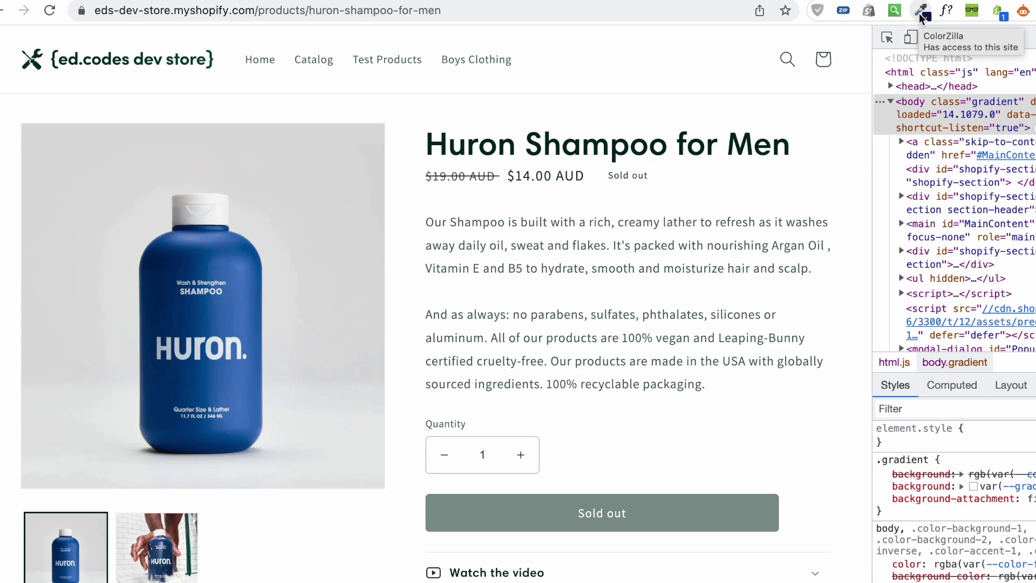
Pick the blue of the shampoo bottle in the Huron Shampoo for Men product image with ColorZilla
{"action": "left_click", "coordinate": [922, 12]}
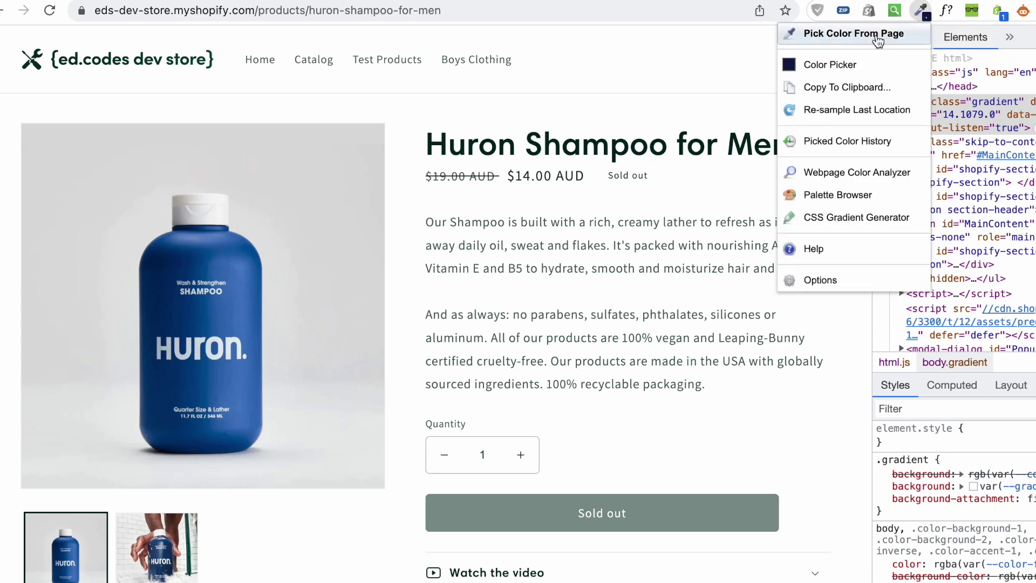
{"action": "left_click", "coordinate": [858, 33]}
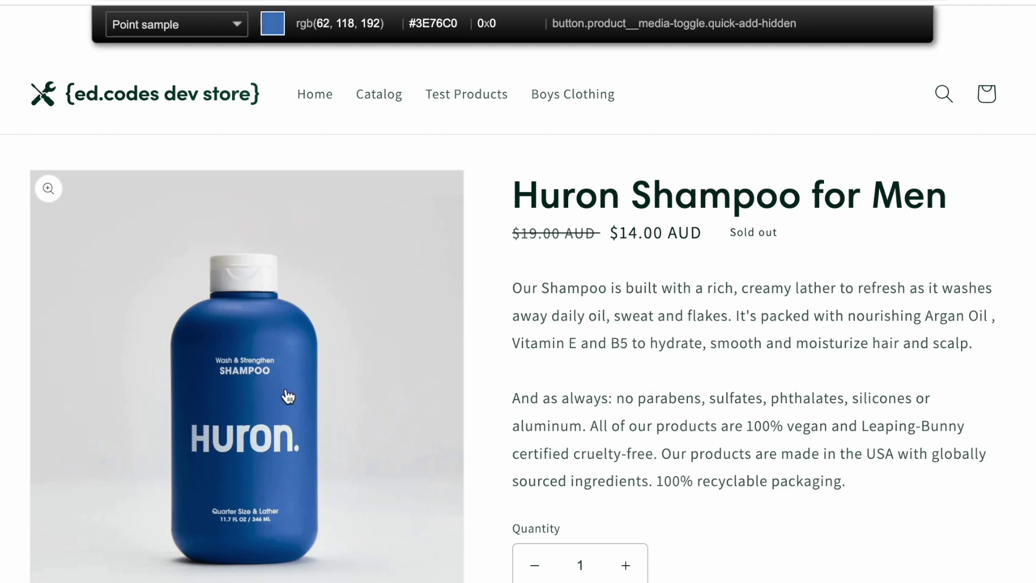
{"action": "left_click", "coordinate": [222, 403]}
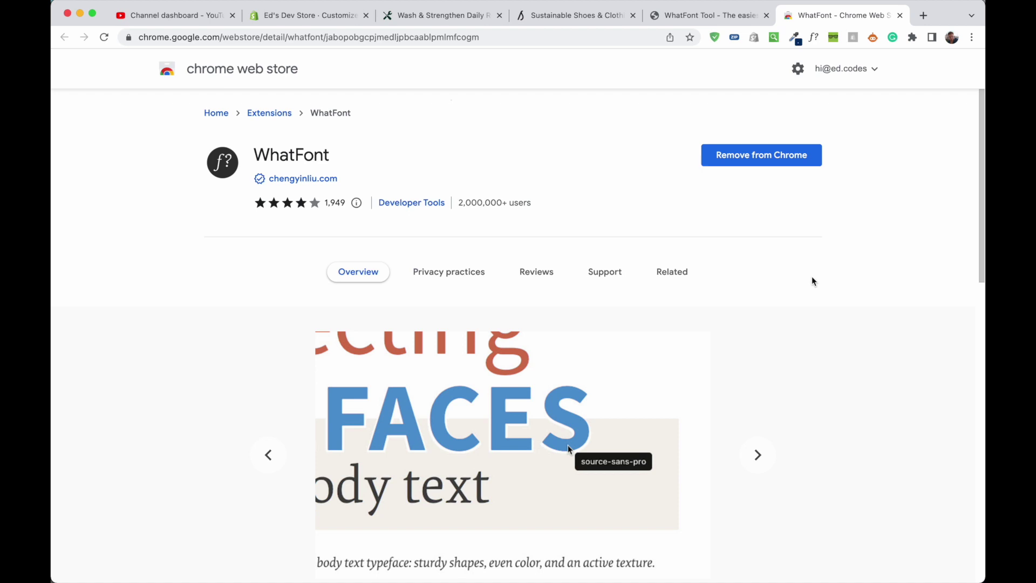
On the Allbirds site, inspect the font details of the "Say Hello To The Woven Collection" heading with WhatFont
{"action": "left_click", "coordinate": [566, 20]}
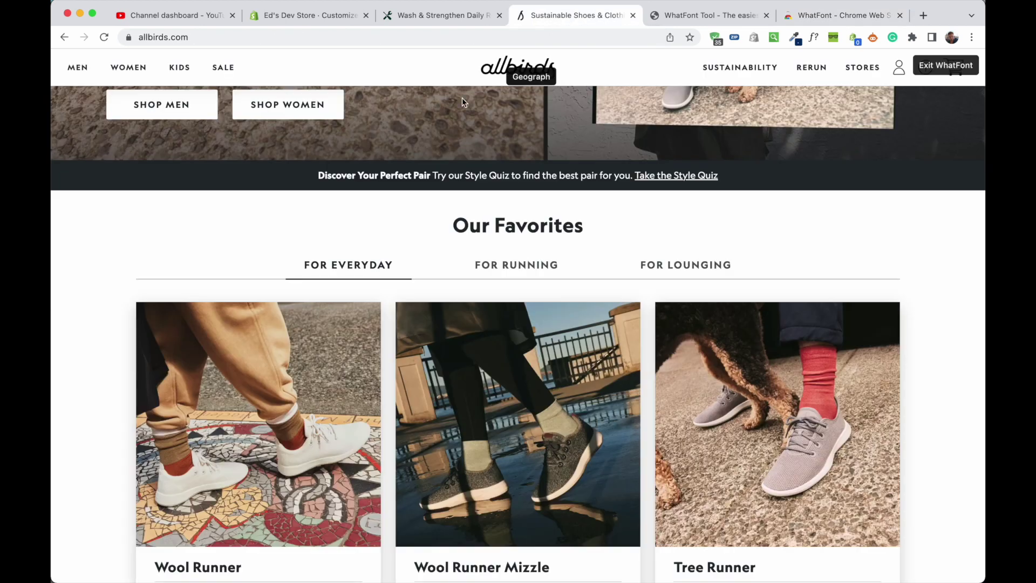
{"action": "left_click", "coordinate": [950, 64]}
{"action": "scroll", "coordinate": [781, 194], "scroll_direction": "up", "scroll_amount": 7}
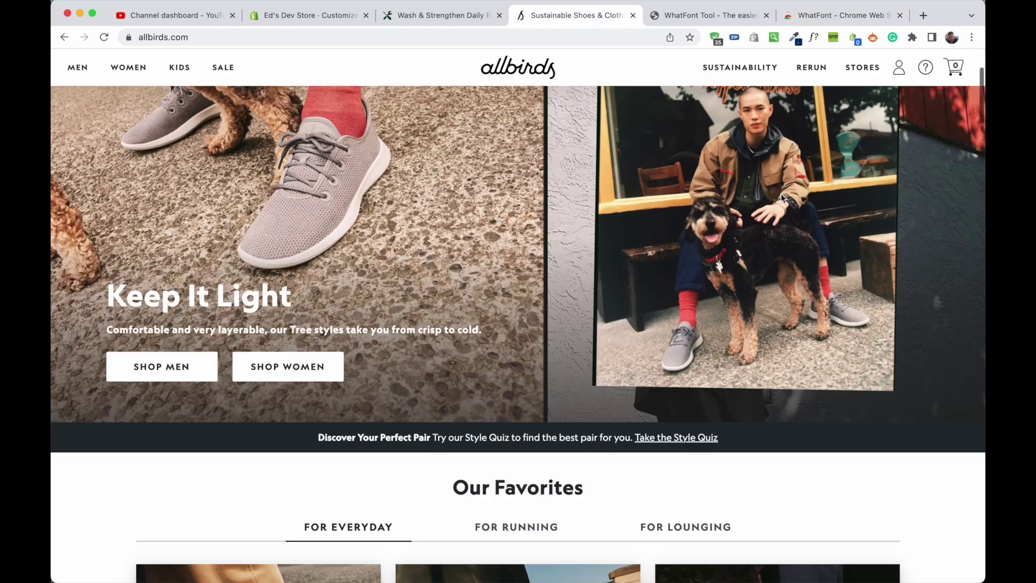
{"action": "scroll", "coordinate": [781, 193], "scroll_direction": "down", "scroll_amount": 7}
{"action": "scroll", "coordinate": [782, 198], "scroll_direction": "down", "scroll_amount": 10}
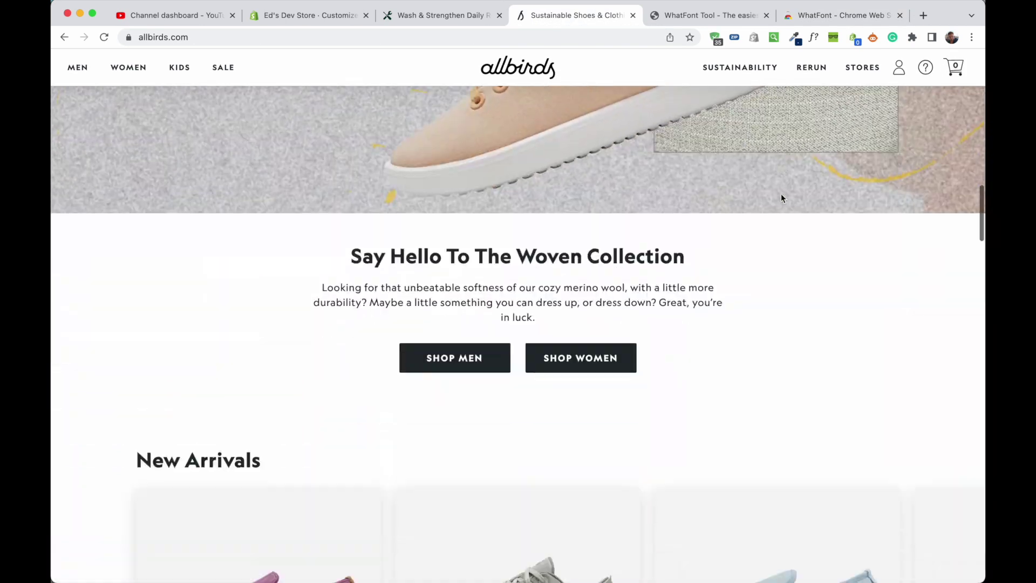
{"action": "scroll", "coordinate": [802, 269], "scroll_direction": "down", "scroll_amount": 1}
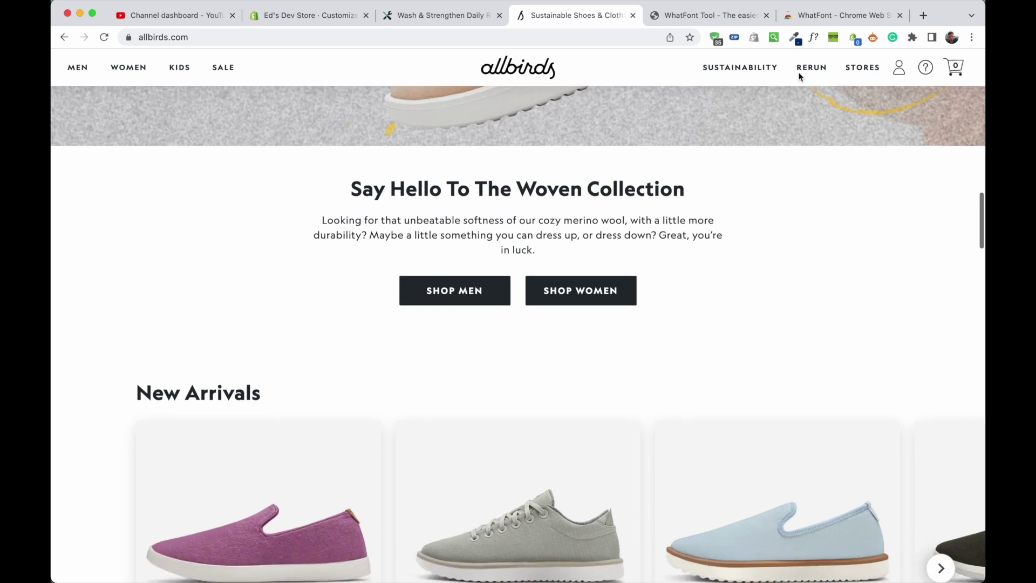
{"action": "left_click", "coordinate": [814, 39]}
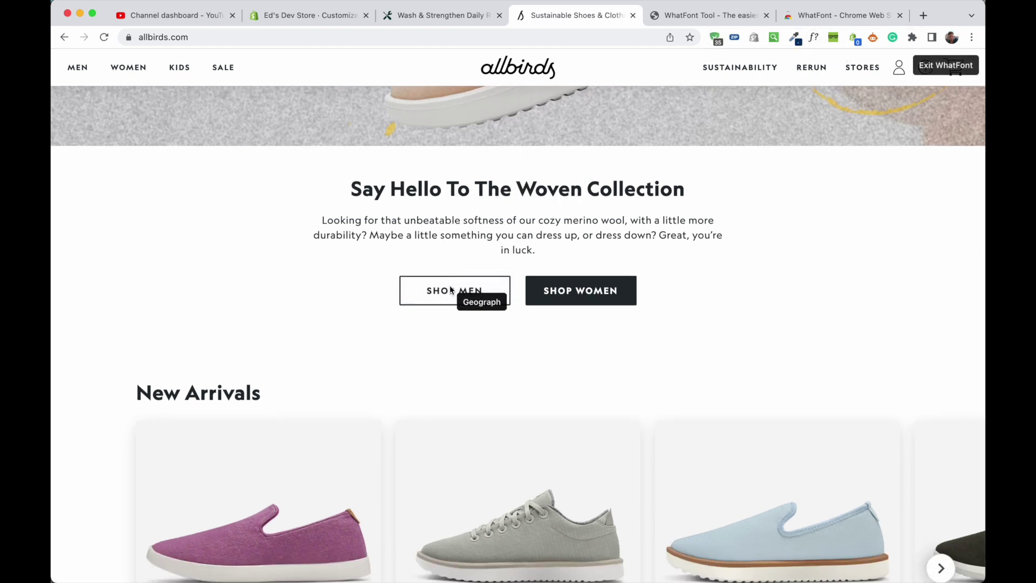
{"action": "left_click", "coordinate": [553, 194]}
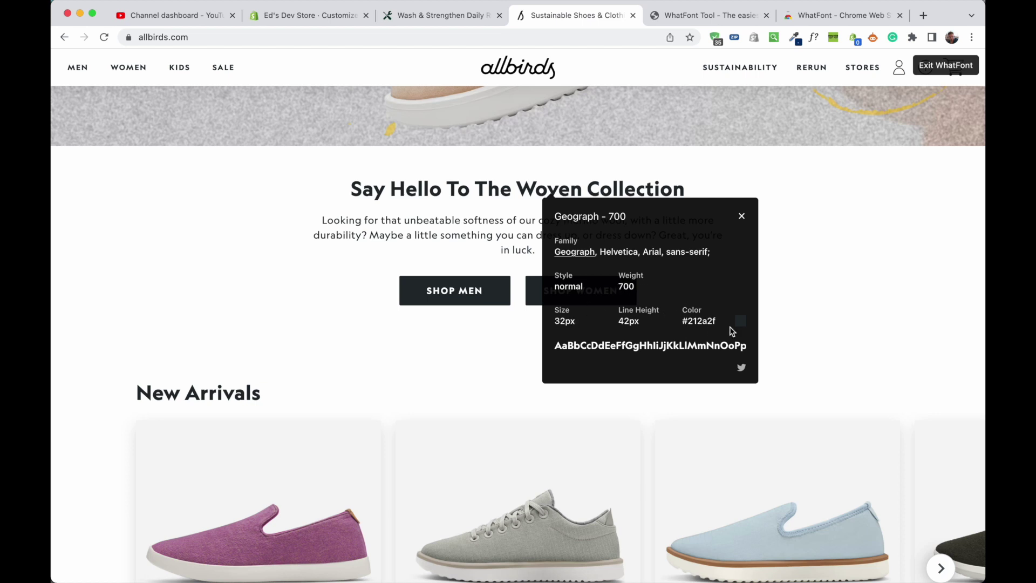
On the Huron Shampoo product page, inspect the fonts of the title, description and sold-out label with WhatFont, closing each details card
{"action": "left_click", "coordinate": [455, 16]}
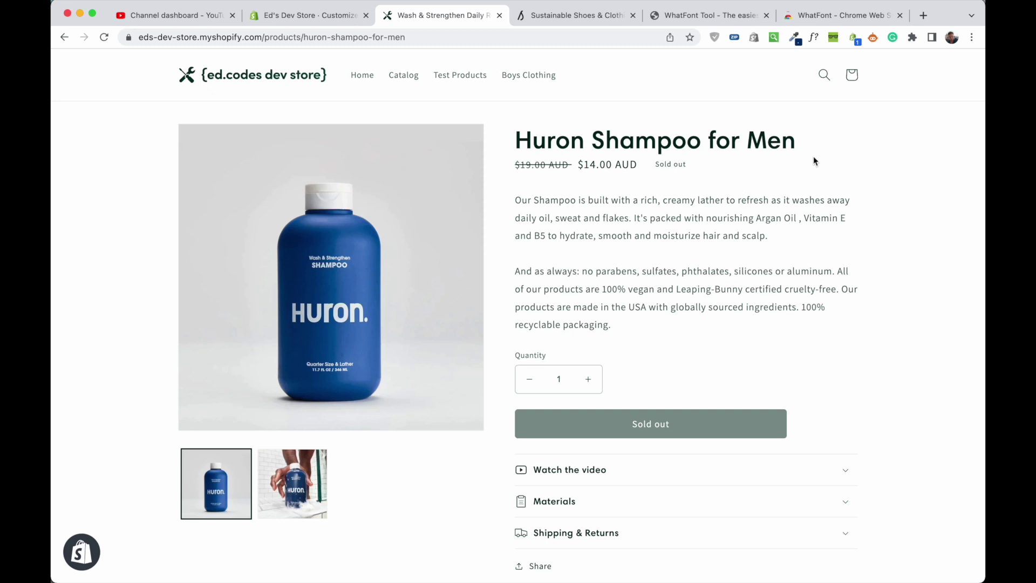
{"action": "left_click", "coordinate": [814, 37]}
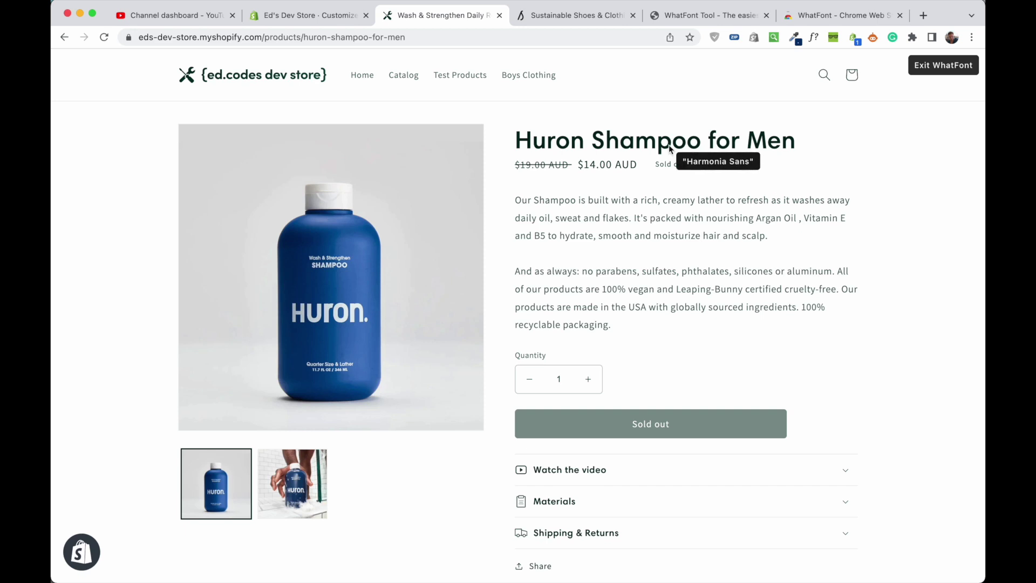
{"action": "left_click", "coordinate": [608, 141]}
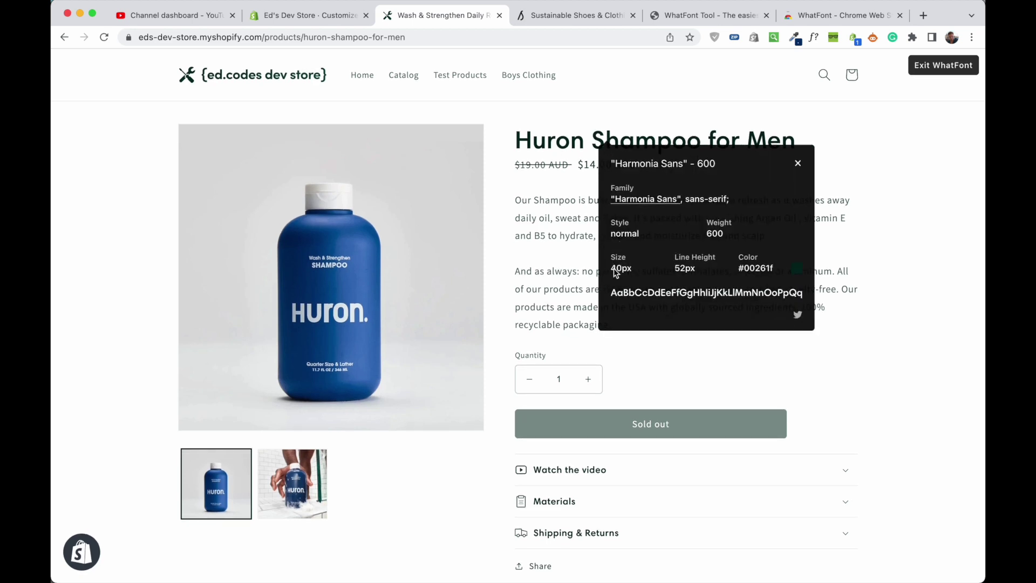
{"action": "left_click", "coordinate": [567, 258]}
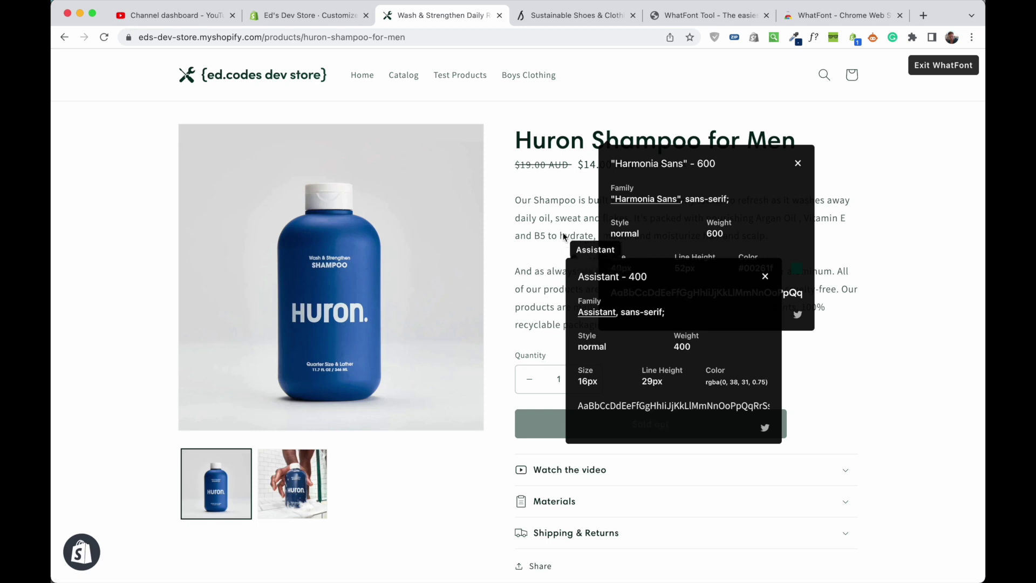
{"action": "left_click", "coordinate": [765, 277]}
{"action": "left_click", "coordinate": [799, 163]}
{"action": "left_click", "coordinate": [663, 165]}
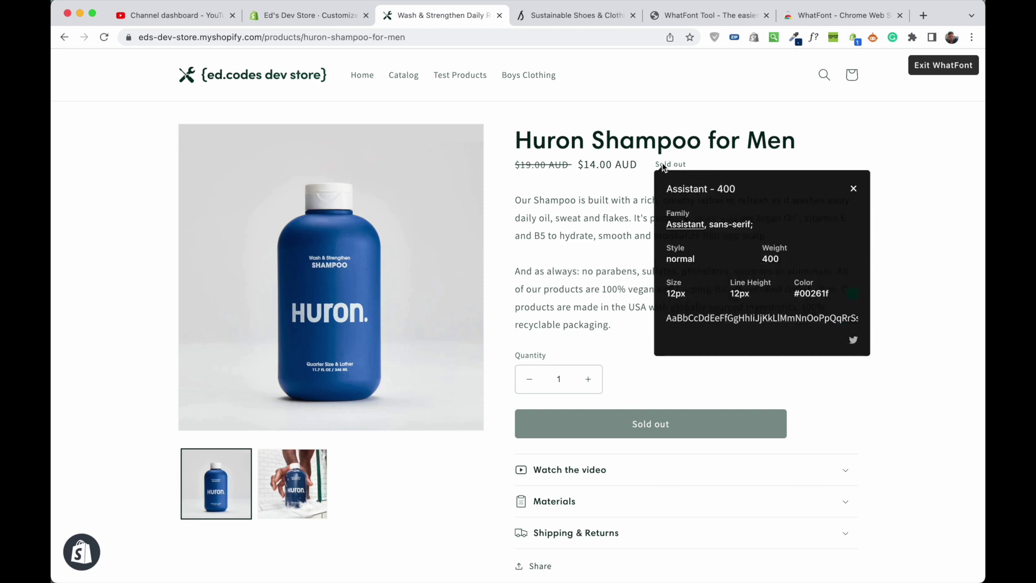
{"action": "left_click", "coordinate": [852, 188]}
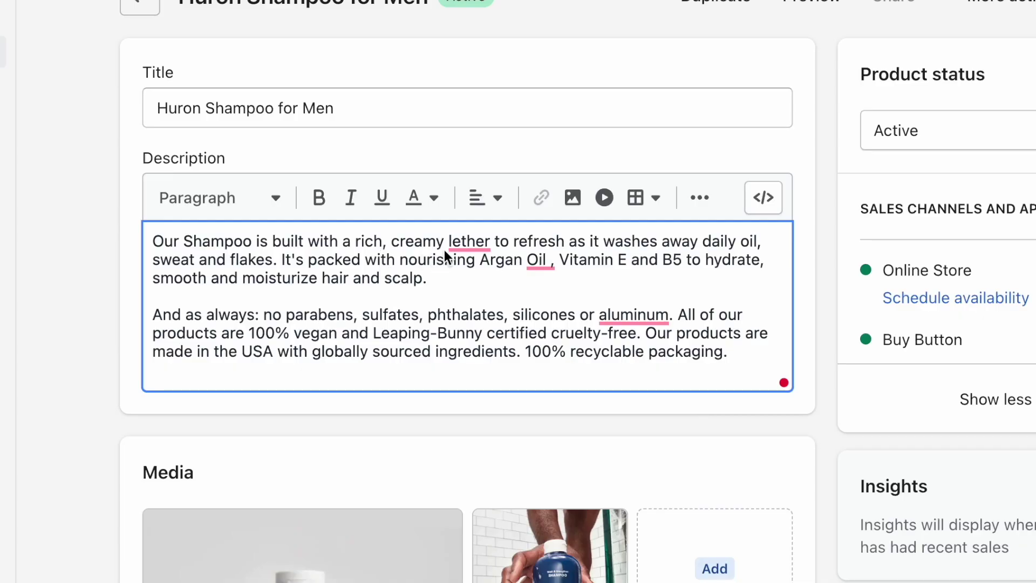
Correct "lether" to "lather" and remove the space after "Argan Oil" in the product description, dismissing the Grammarly suggestion for "aluminum"
{"action": "mouse_move", "coordinate": [461, 241]}
{"action": "left_click", "coordinate": [486, 278]}
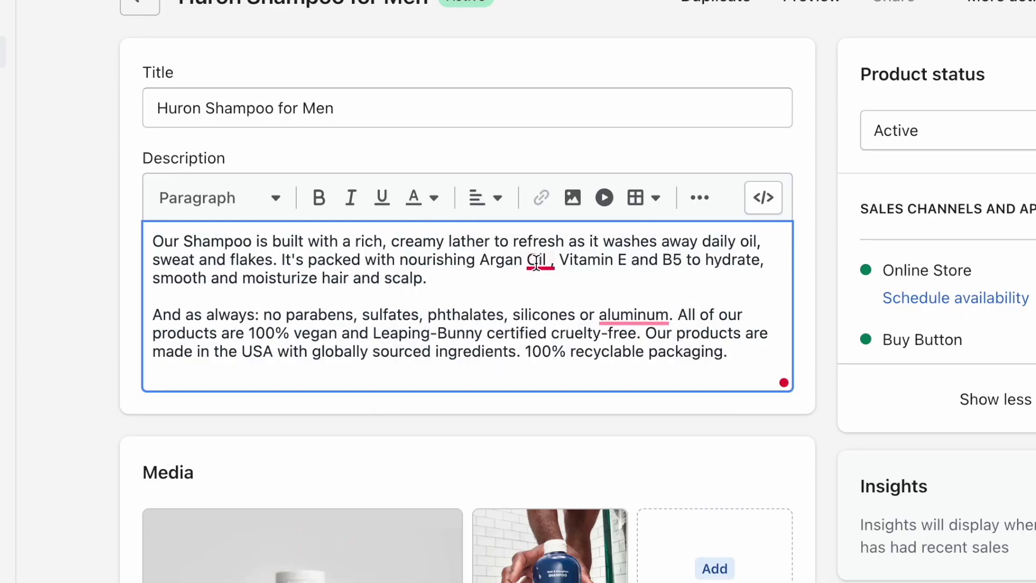
{"action": "mouse_move", "coordinate": [536, 263]}
{"action": "left_click", "coordinate": [608, 322]}
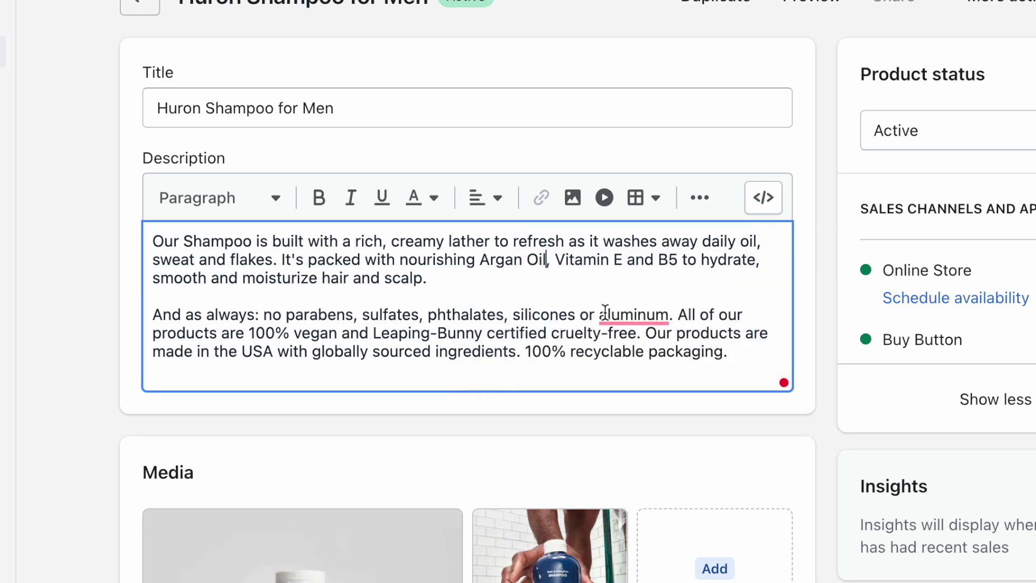
{"action": "mouse_move", "coordinate": [610, 313]}
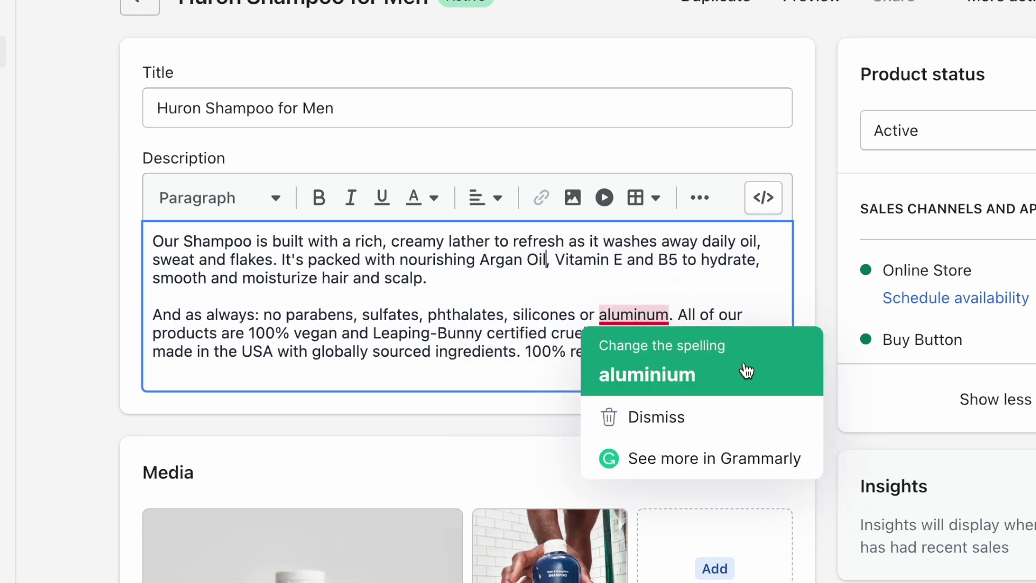
{"action": "left_click", "coordinate": [698, 421]}
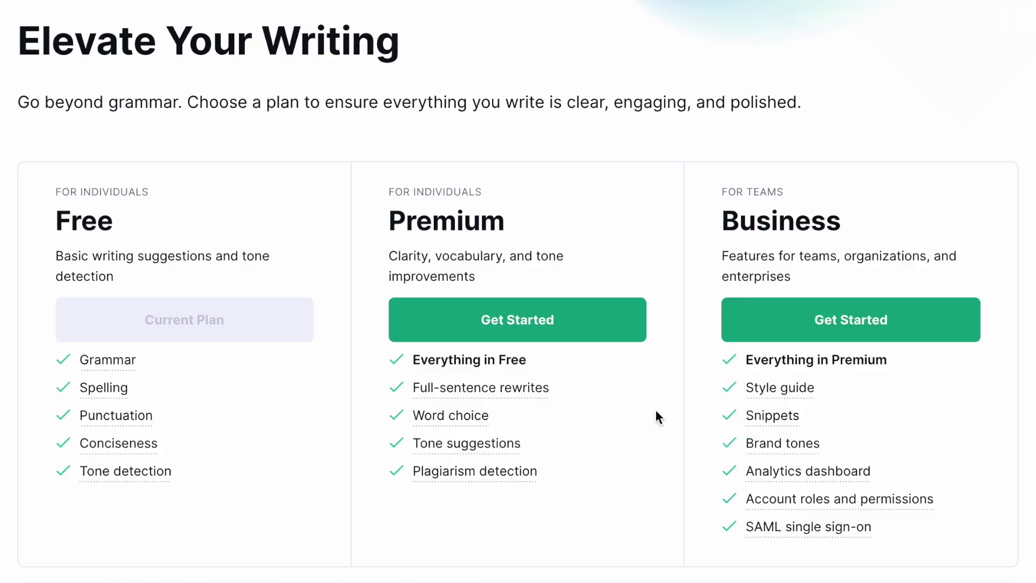
Preview the examples of full-sentence rewrites and word choice in the Grammarly Premium plan
{"action": "mouse_move", "coordinate": [540, 389]}
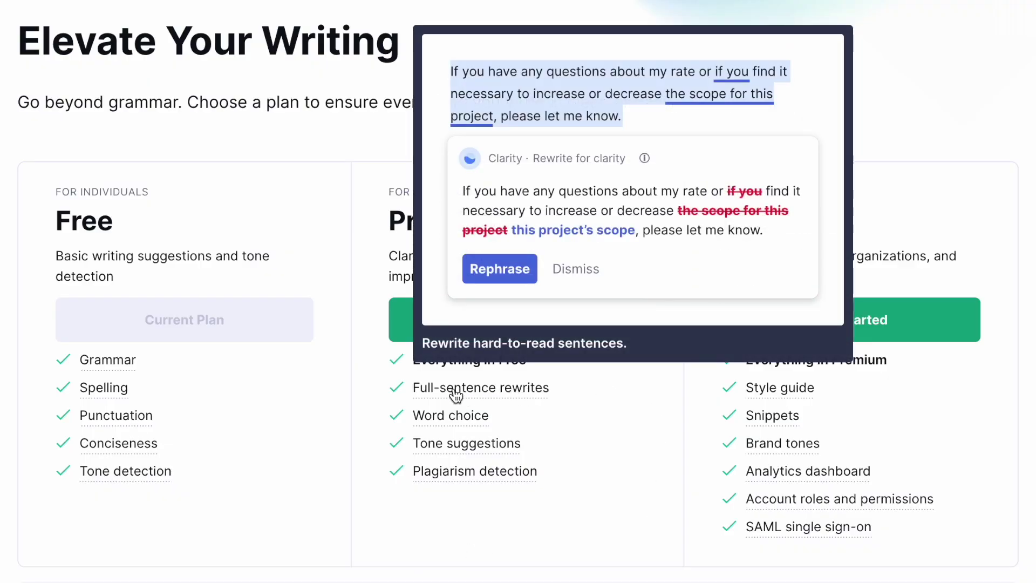
{"action": "mouse_move", "coordinate": [449, 418]}
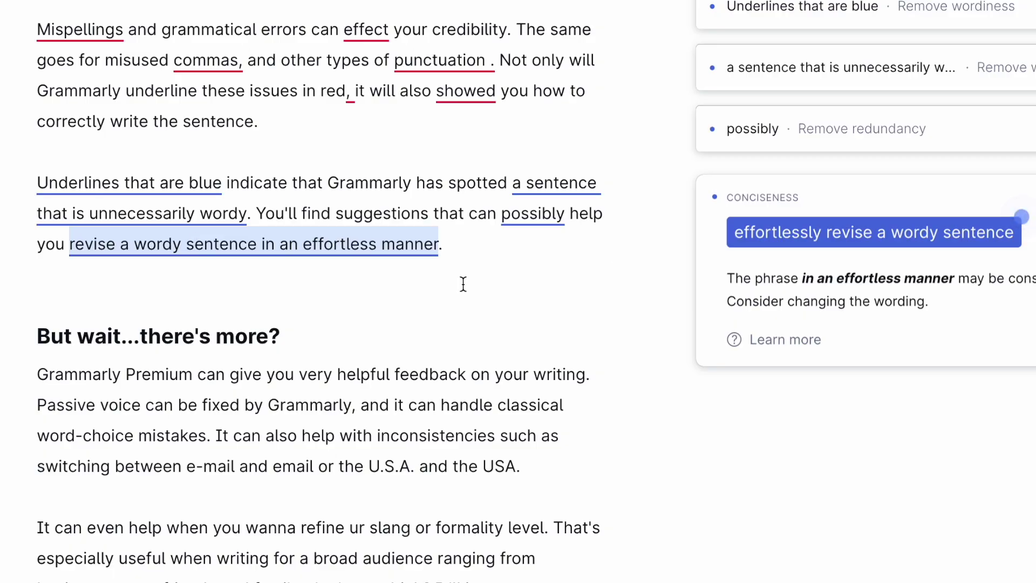
Accept the Grammarly conciseness suggestions "effortlessly revise a wordy sentence", "an unnecessarily wordy sentence" and "Blue underlines" in the demo document
{"action": "left_click", "coordinate": [794, 233]}
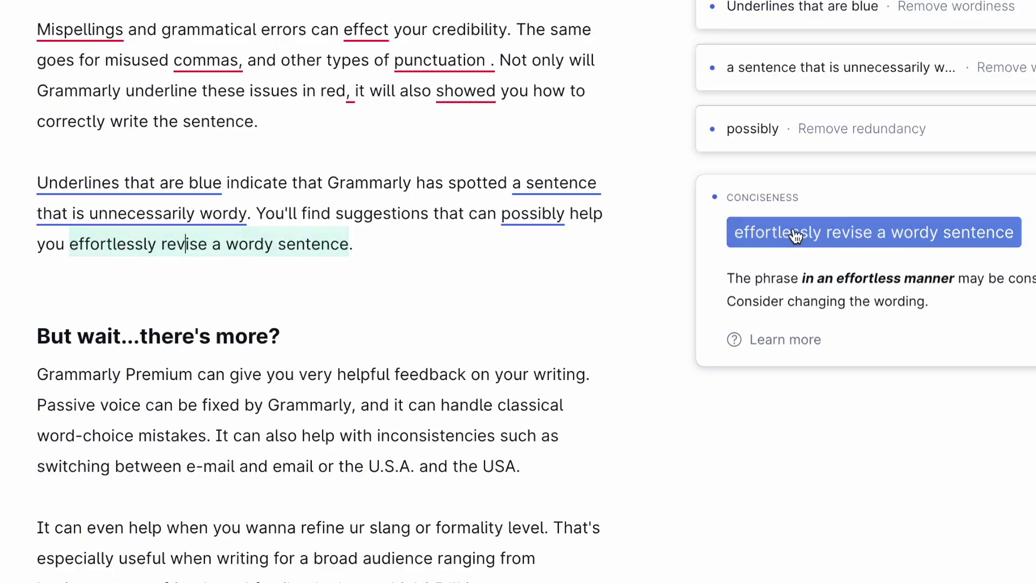
{"action": "left_click", "coordinate": [92, 213]}
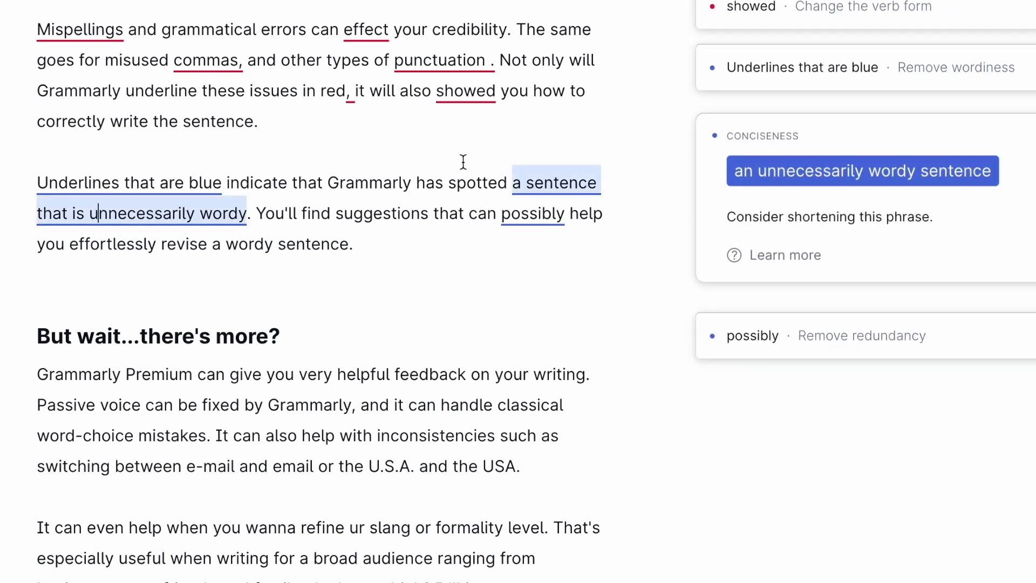
{"action": "left_click", "coordinate": [335, 213]}
{"action": "left_click", "coordinate": [825, 171]}
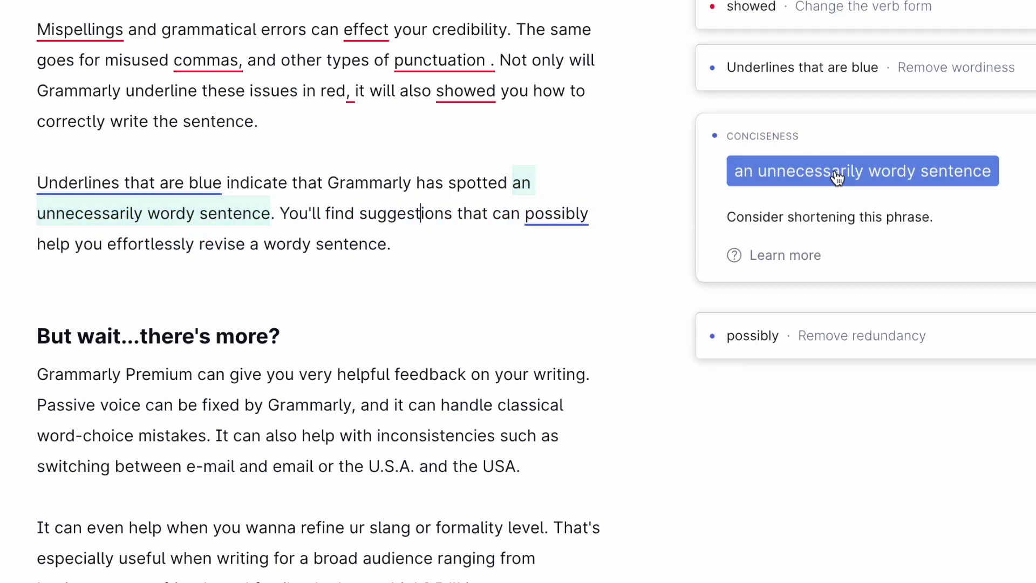
{"action": "left_click", "coordinate": [178, 183]}
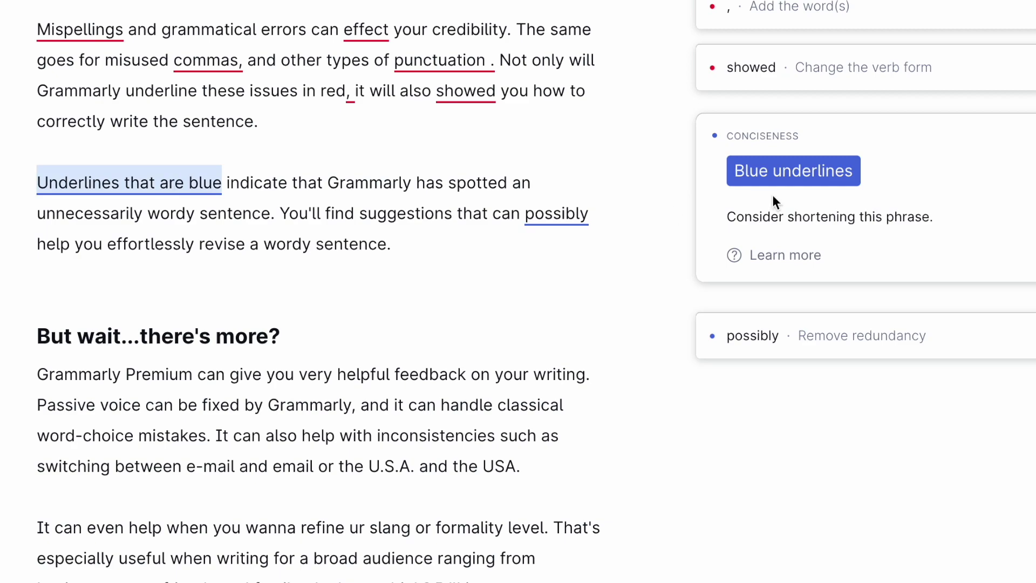
{"action": "left_click", "coordinate": [776, 171]}
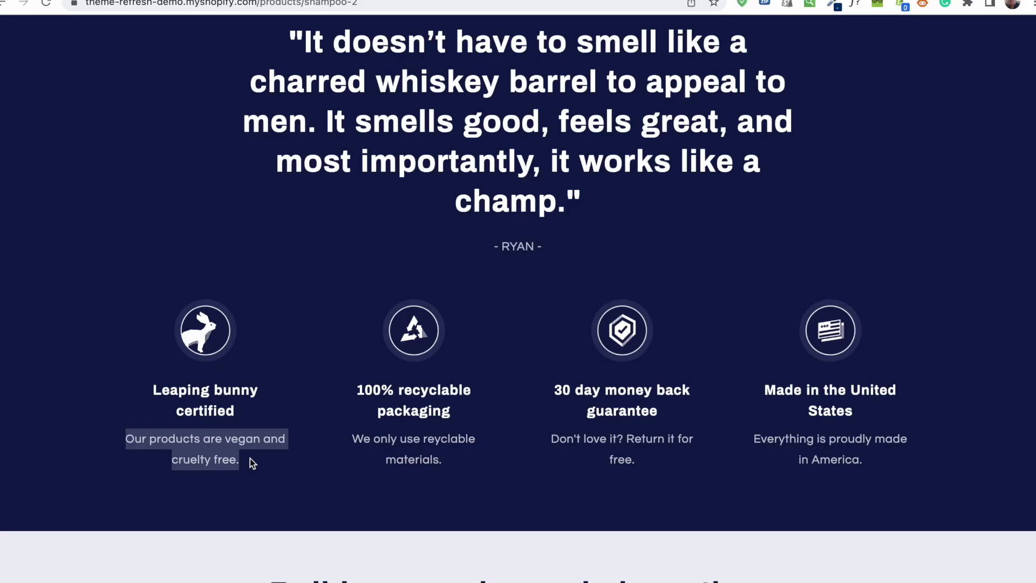
Review the Refresh demo store's product page copy and home slideshow, highlighting the description of the "So fresh, so clean." slide
{"action": "scroll", "coordinate": [373, 437], "scroll_direction": "down", "scroll_amount": 8}
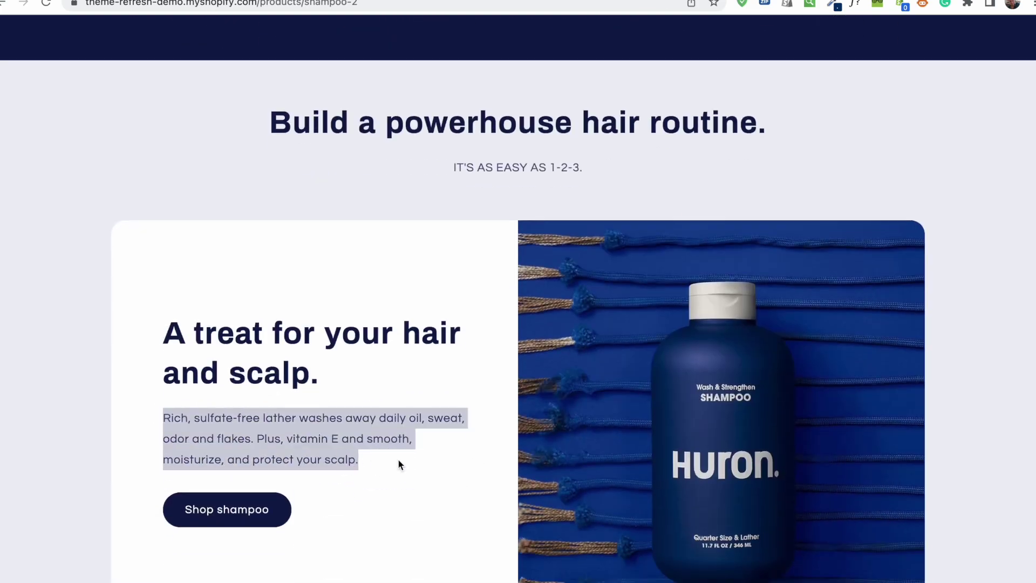
{"action": "scroll", "coordinate": [400, 464], "scroll_direction": "down", "scroll_amount": 9}
{"action": "left_click", "coordinate": [549, 535]}
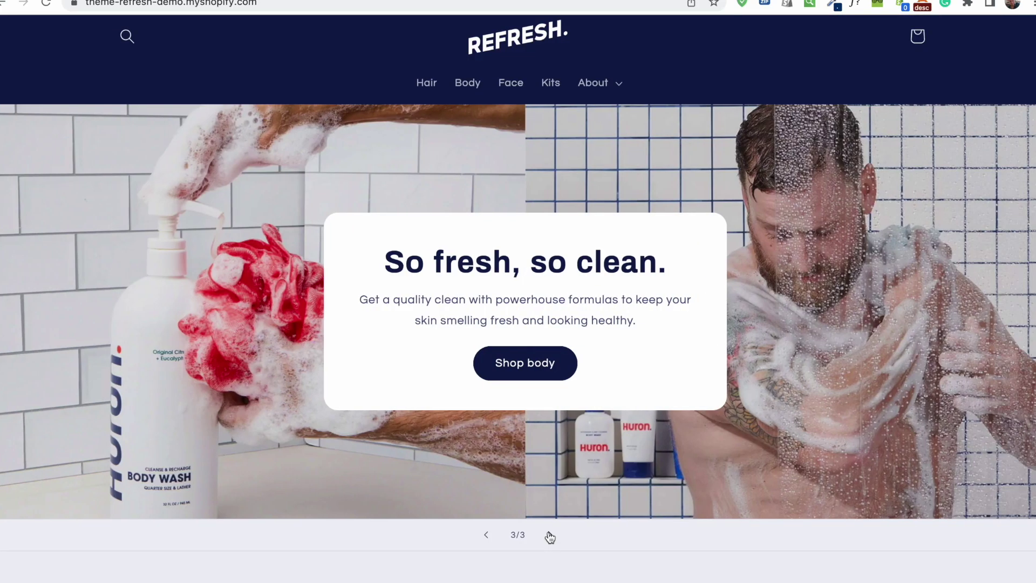
{"action": "left_click_drag", "start_coordinate": [348, 298], "coordinate": [632, 320]}
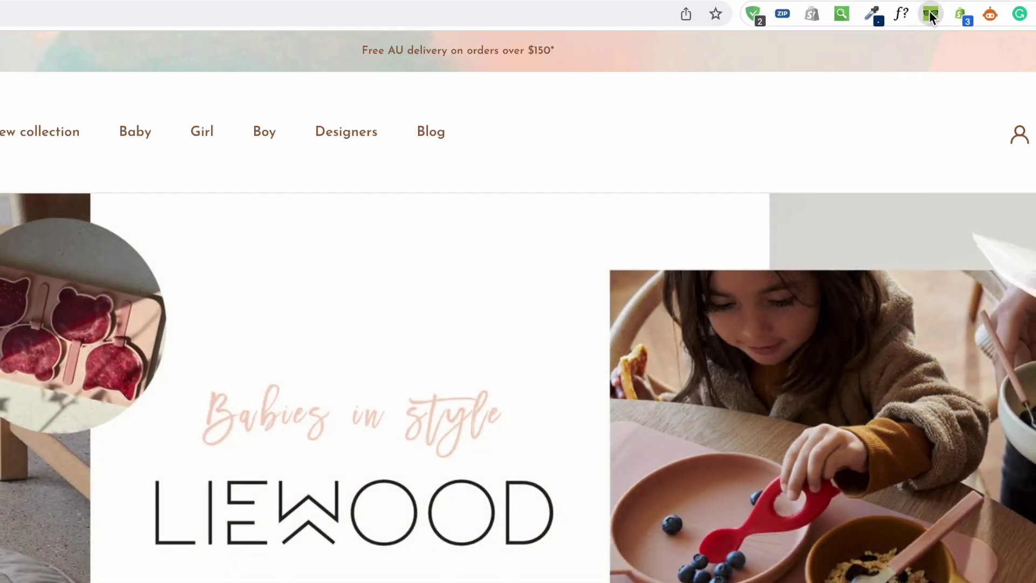
Examine the baby clothing store's Shopify theme and installed applications with Koala Inspector
{"action": "left_click", "coordinate": [929, 14]}
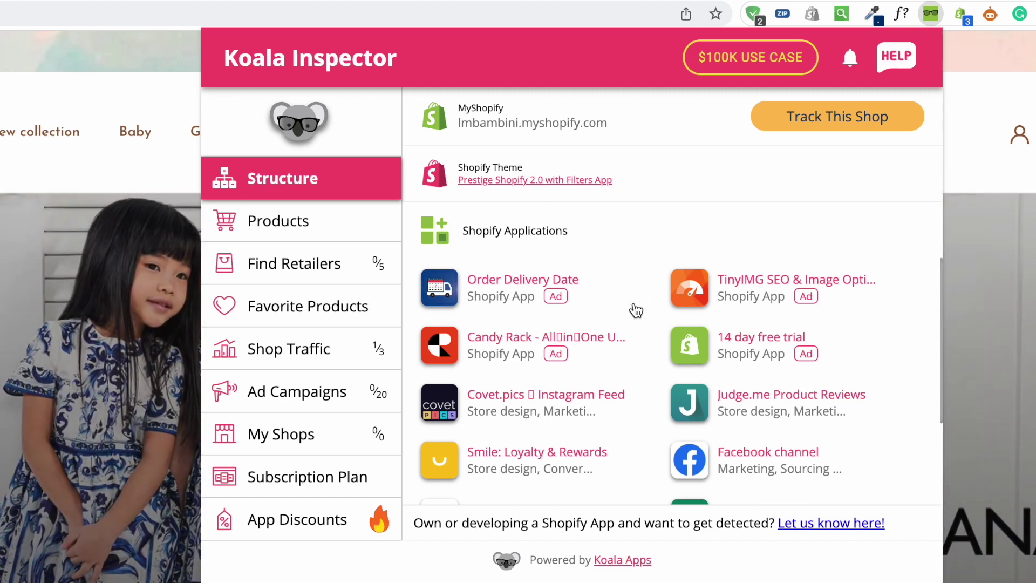
{"action": "scroll", "coordinate": [633, 303], "scroll_direction": "down", "scroll_amount": 2}
{"action": "scroll", "coordinate": [634, 309], "scroll_direction": "up", "scroll_amount": 2}
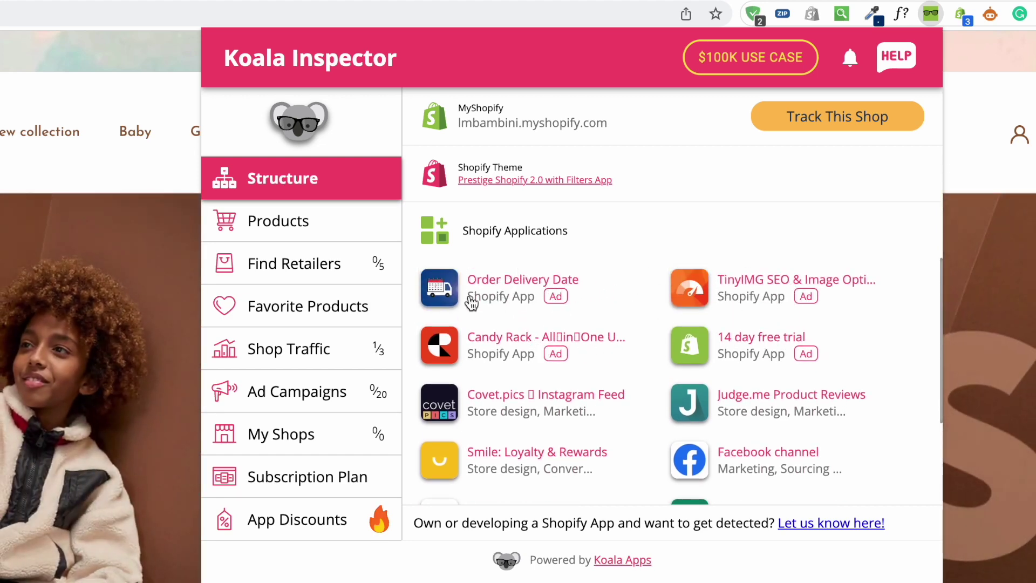
{"action": "scroll", "coordinate": [743, 351], "scroll_direction": "down", "scroll_amount": 3}
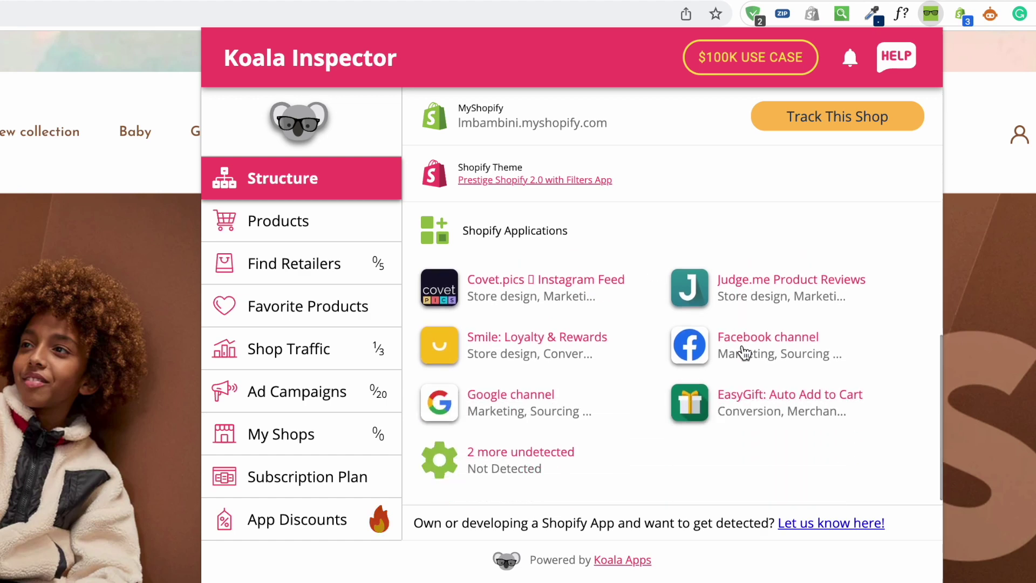
Review the store's detected applications in Koala Inspector and its product stats, highlighting the number of products
{"action": "scroll", "coordinate": [742, 352], "scroll_direction": "up", "scroll_amount": 1}
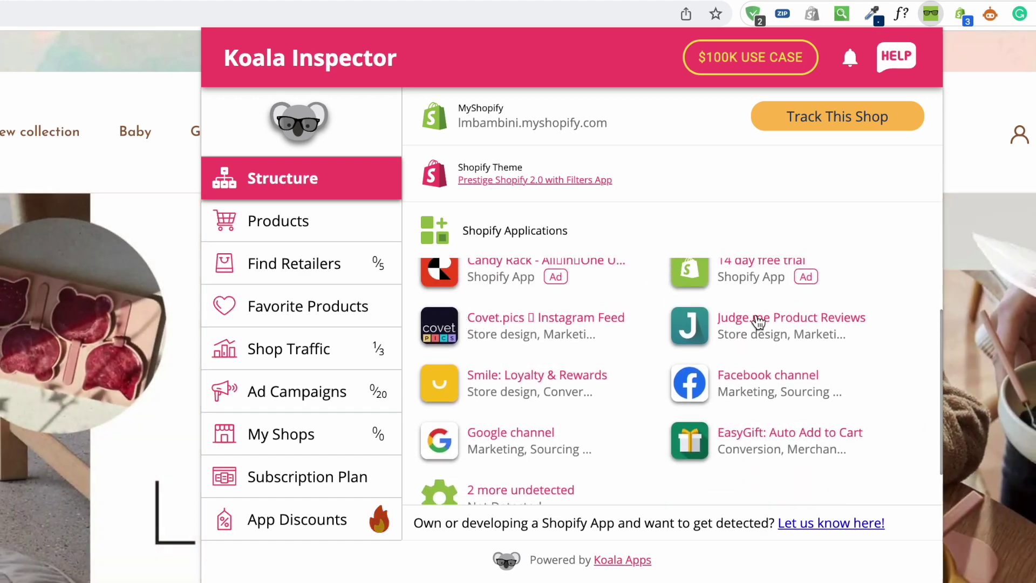
{"action": "scroll", "coordinate": [736, 388], "scroll_direction": "down", "scroll_amount": 2}
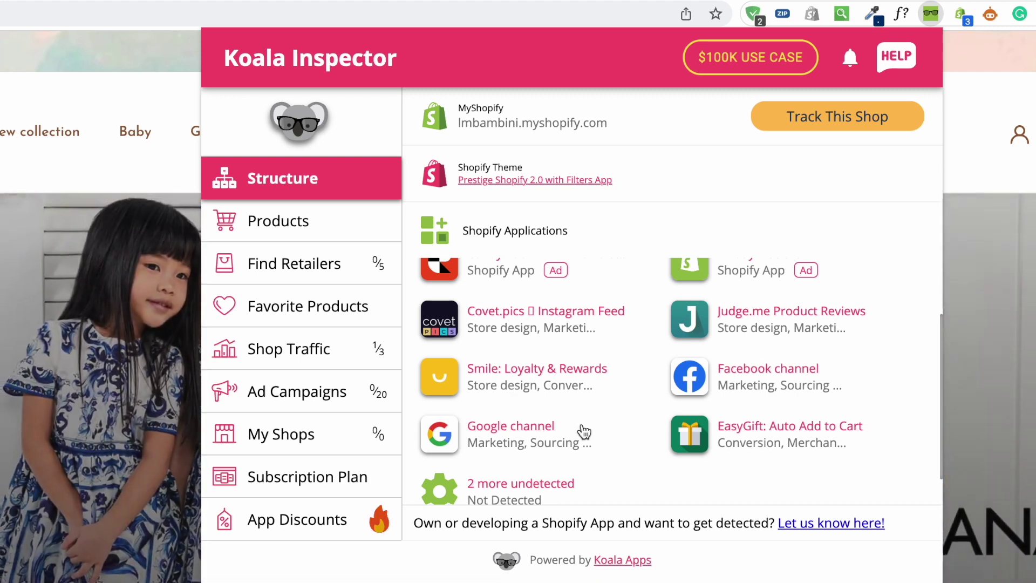
{"action": "left_click", "coordinate": [326, 234]}
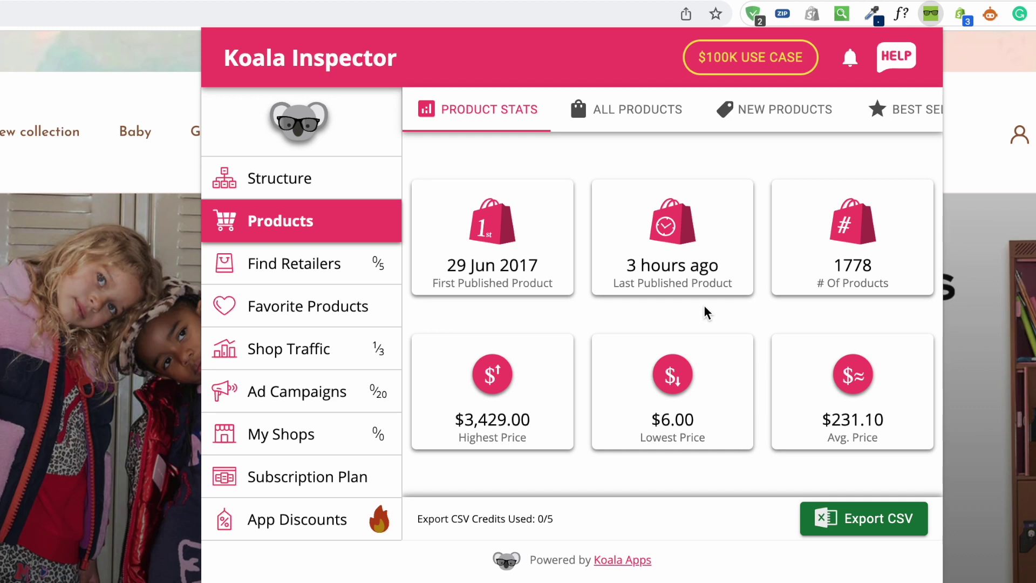
{"action": "left_click_drag", "start_coordinate": [830, 264], "coordinate": [900, 270]}
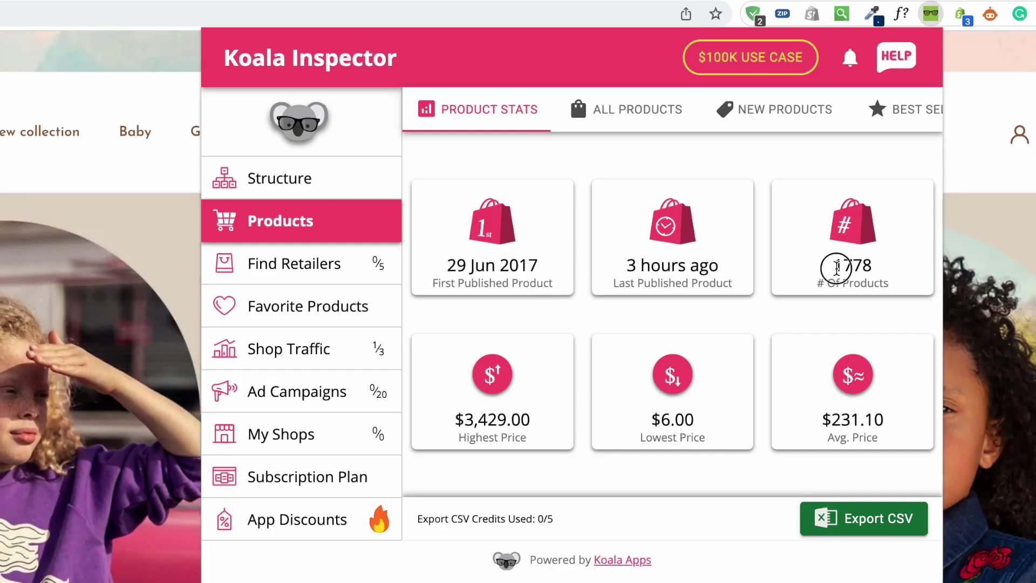
{"action": "left_click_drag", "start_coordinate": [835, 266], "coordinate": [883, 274]}
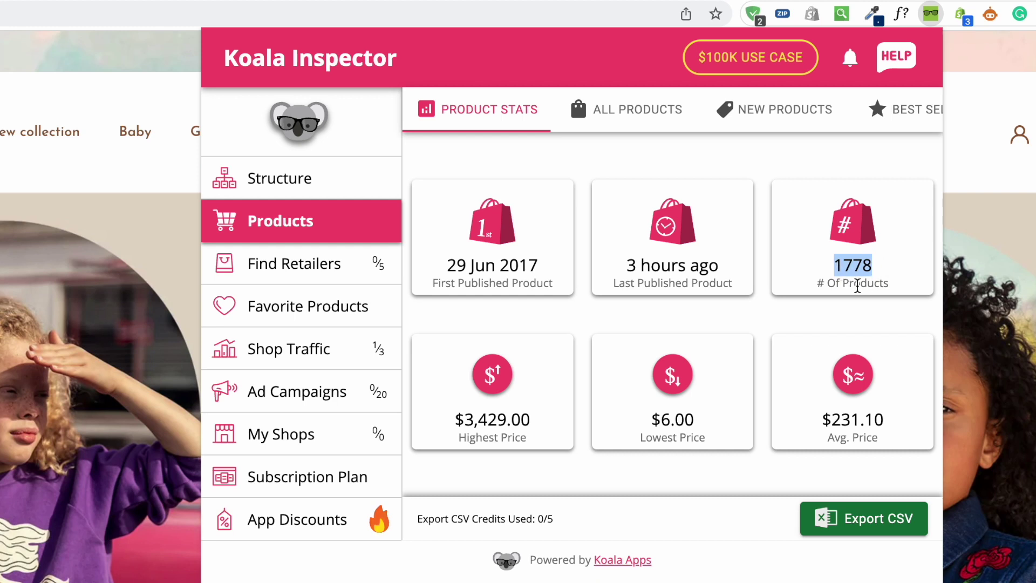
{"action": "left_click", "coordinate": [867, 288]}
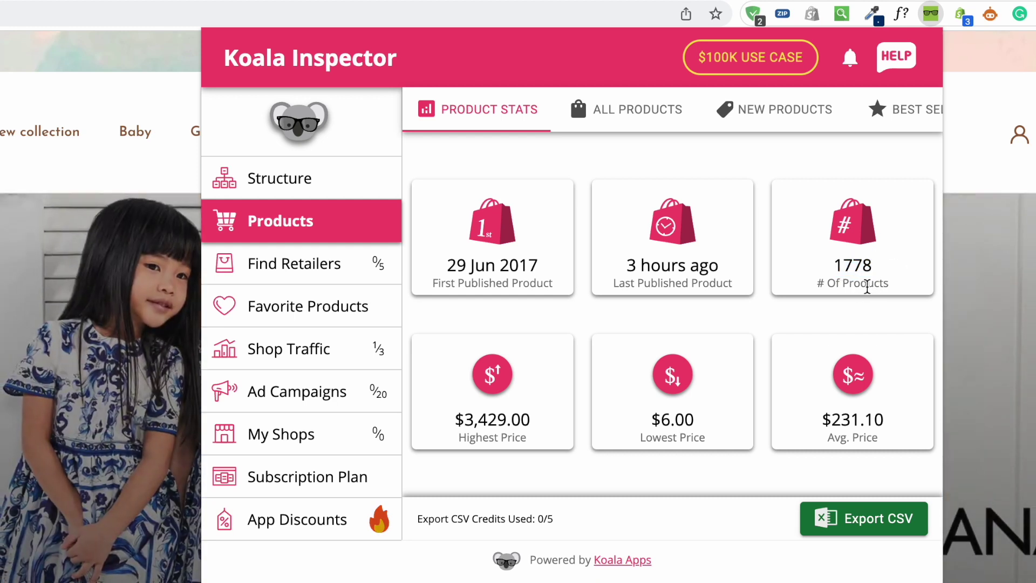
{"action": "double_click", "coordinate": [874, 269]}
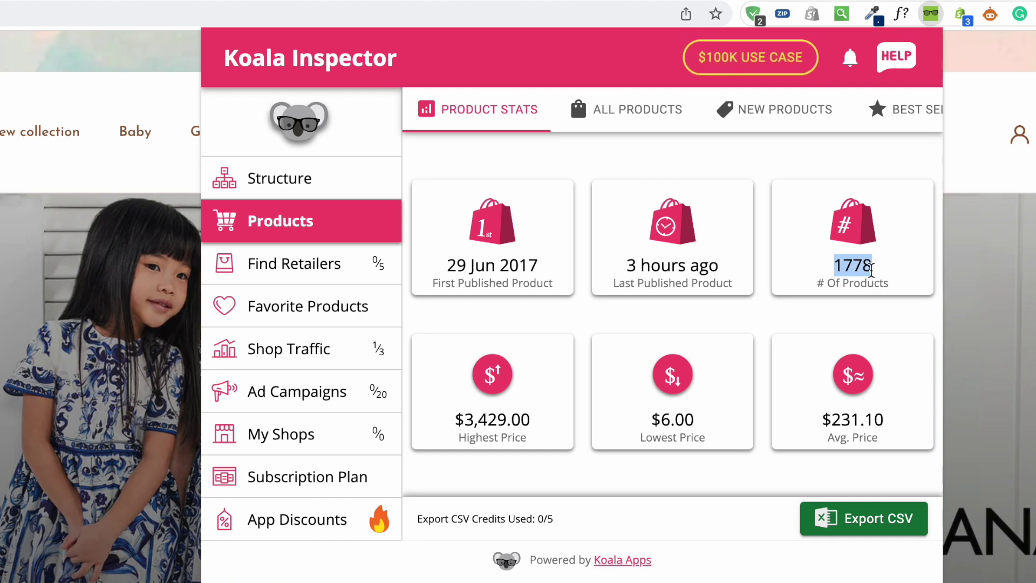
{"action": "left_click", "coordinate": [863, 289]}
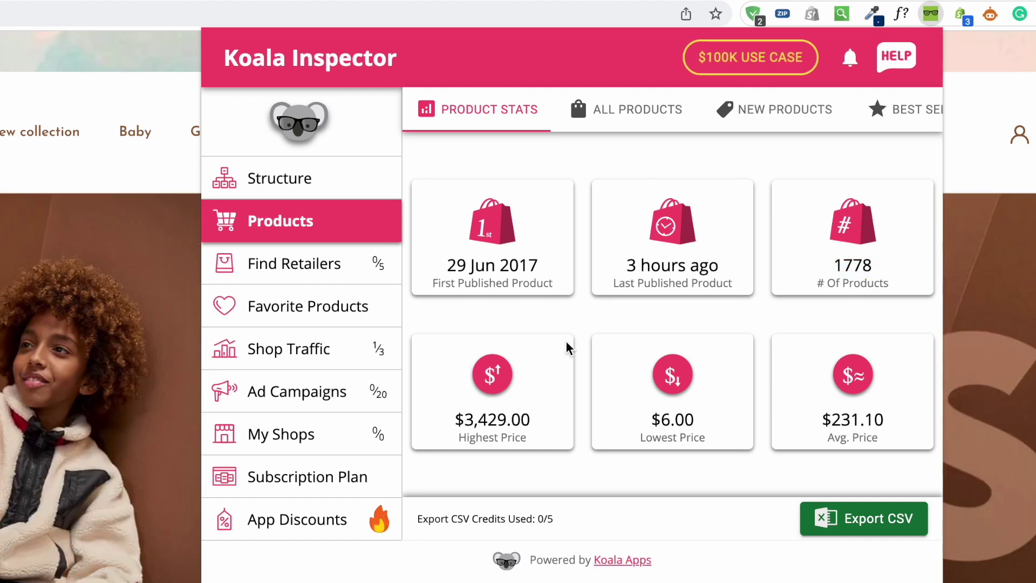
Highlight the highest, lowest and average product prices in the Koala Inspector product stats
{"action": "left_click_drag", "start_coordinate": [465, 417], "coordinate": [533, 420]}
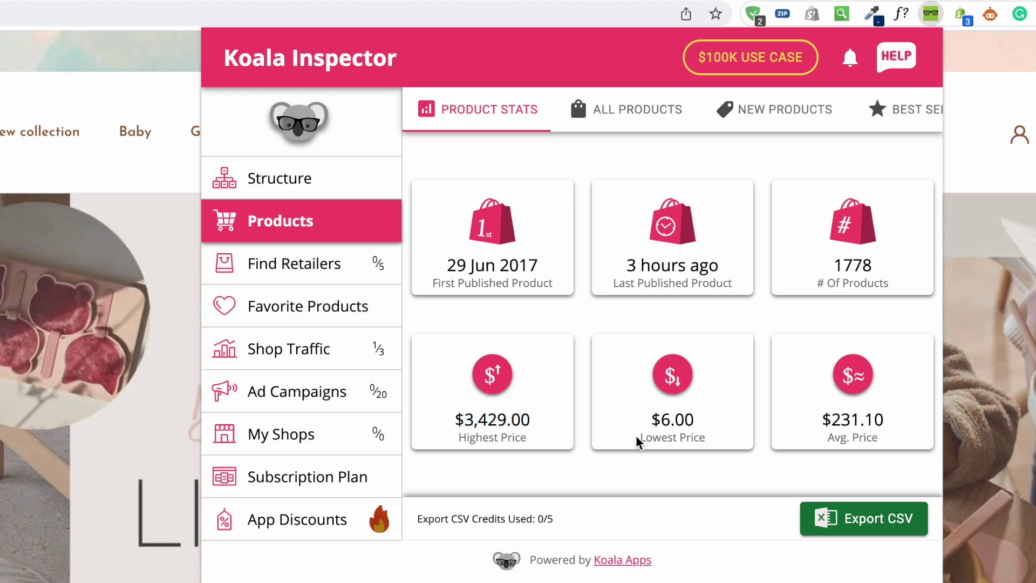
{"action": "left_click_drag", "start_coordinate": [662, 419], "coordinate": [713, 426]}
{"action": "left_click", "coordinate": [692, 427]}
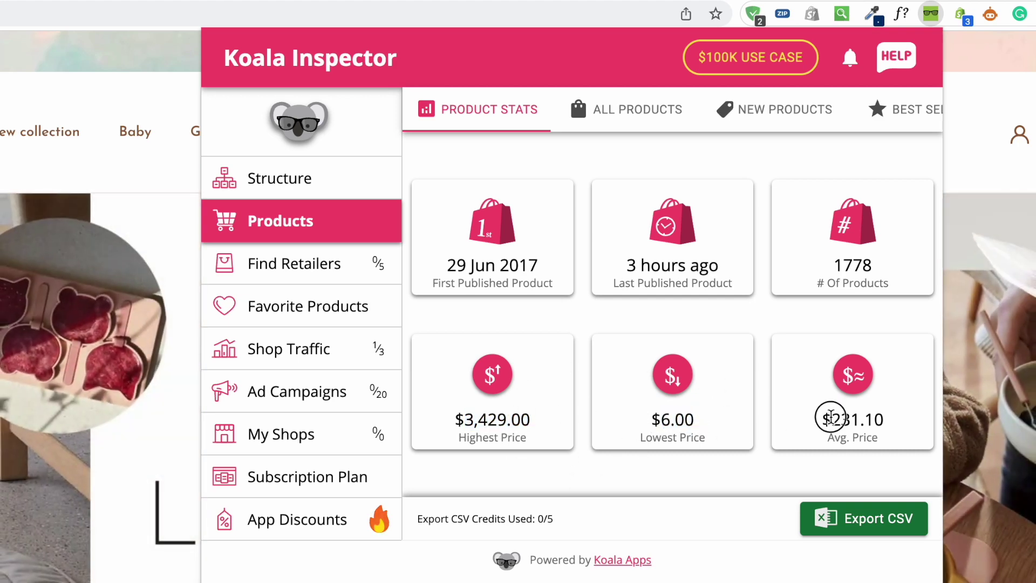
{"action": "left_click_drag", "start_coordinate": [831, 418], "coordinate": [901, 419]}
{"action": "left_click", "coordinate": [879, 434]}
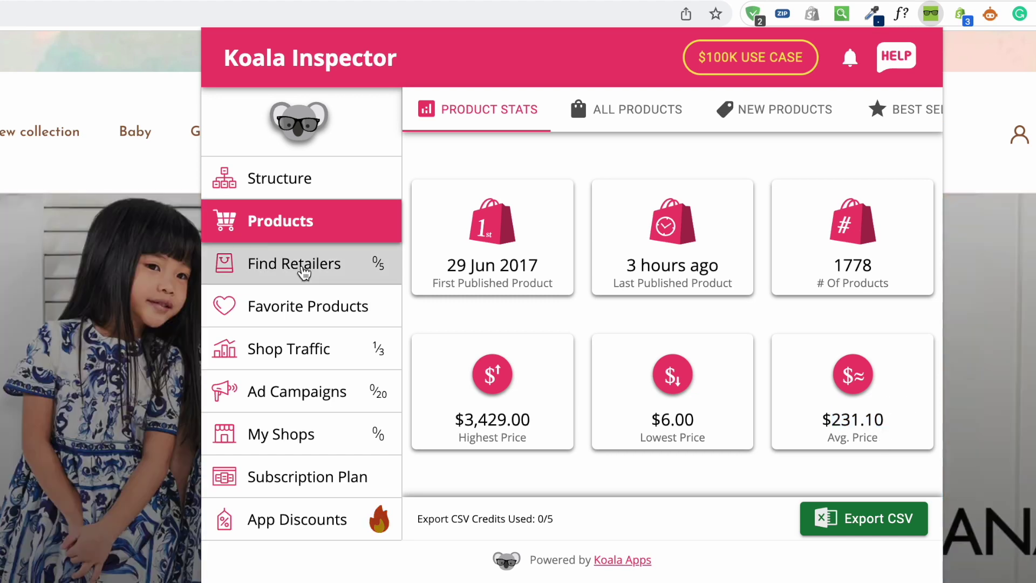
Check Koala Inspector's retailer search, shop traffic and Google ad campaign information for the store
{"action": "left_click", "coordinate": [302, 270]}
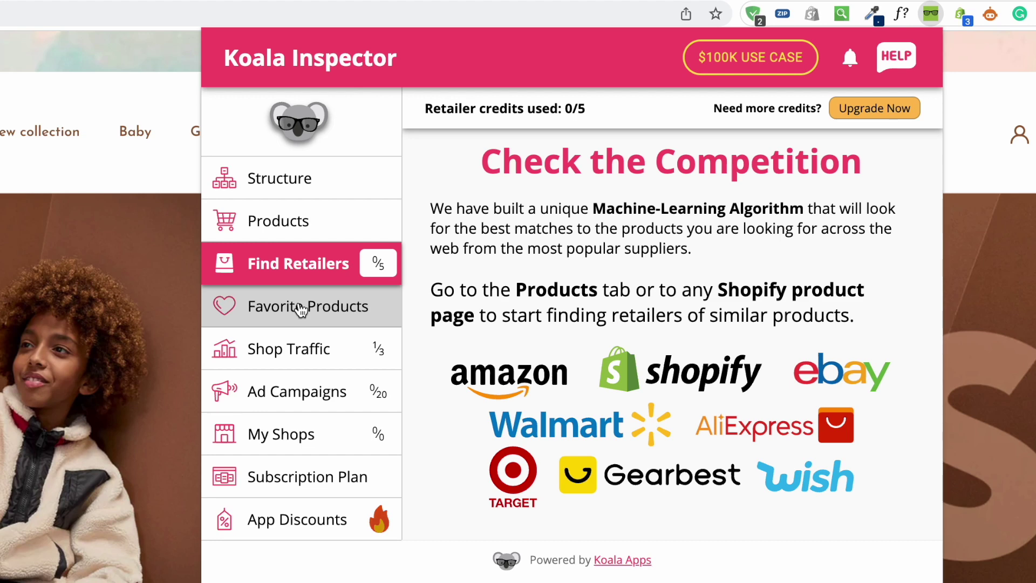
{"action": "left_click", "coordinate": [335, 345]}
{"action": "left_click", "coordinate": [689, 368]}
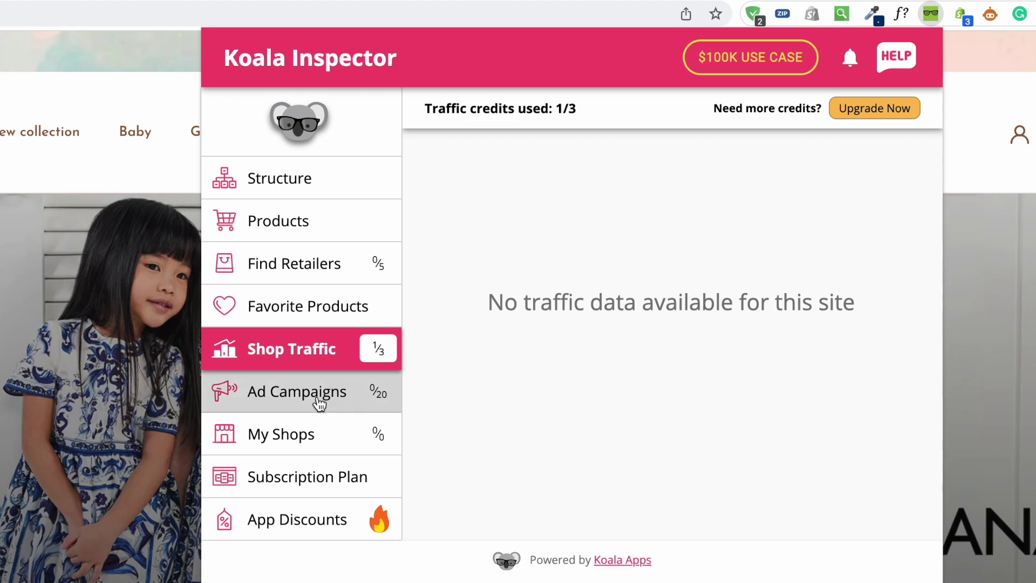
{"action": "left_click", "coordinate": [319, 402]}
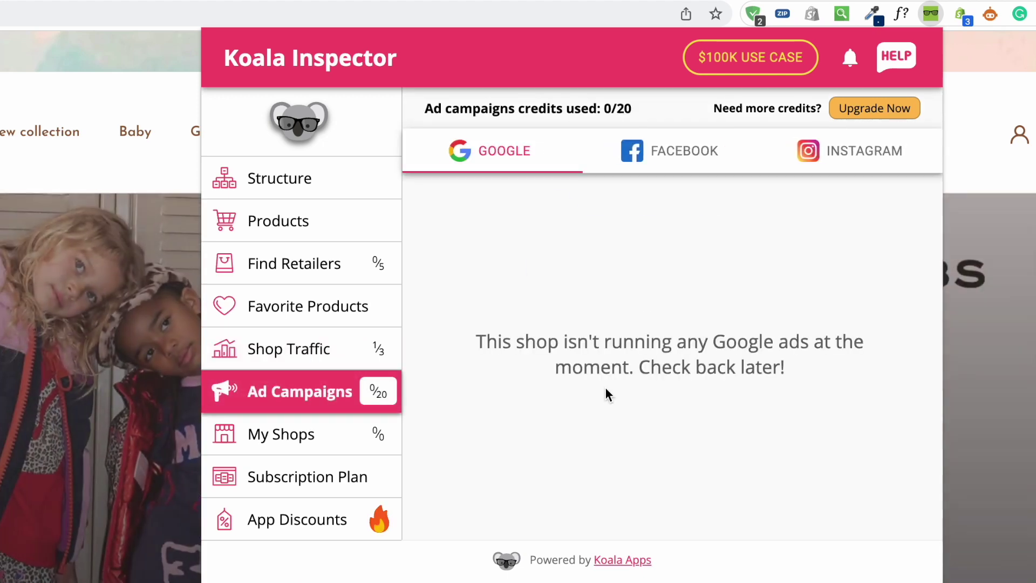
Return to the store structure overview in Koala Inspector and look through the listed Shopify applications again
{"action": "left_click", "coordinate": [289, 219]}
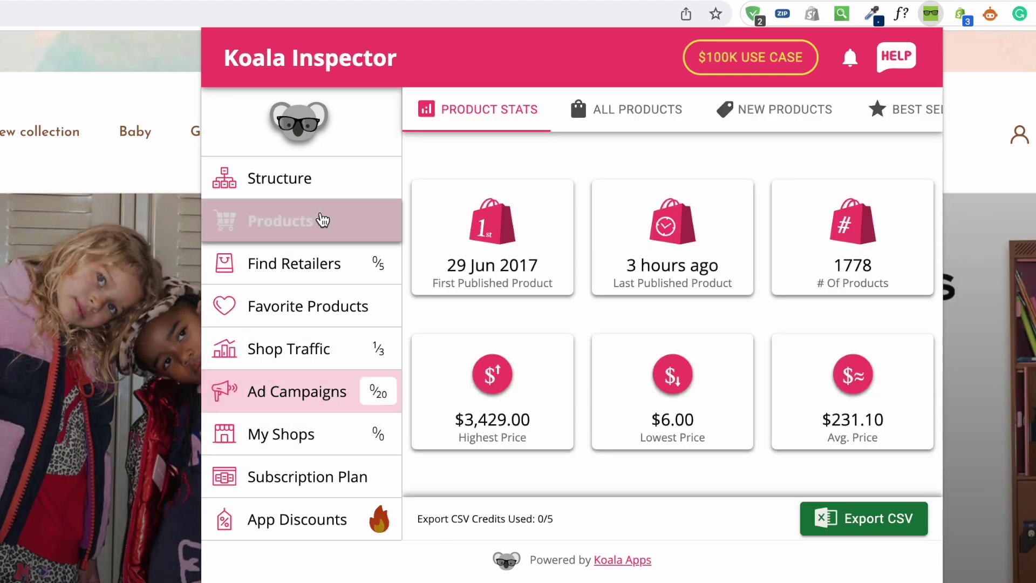
{"action": "left_click", "coordinate": [312, 189]}
{"action": "scroll", "coordinate": [702, 351], "scroll_direction": "down", "scroll_amount": 3}
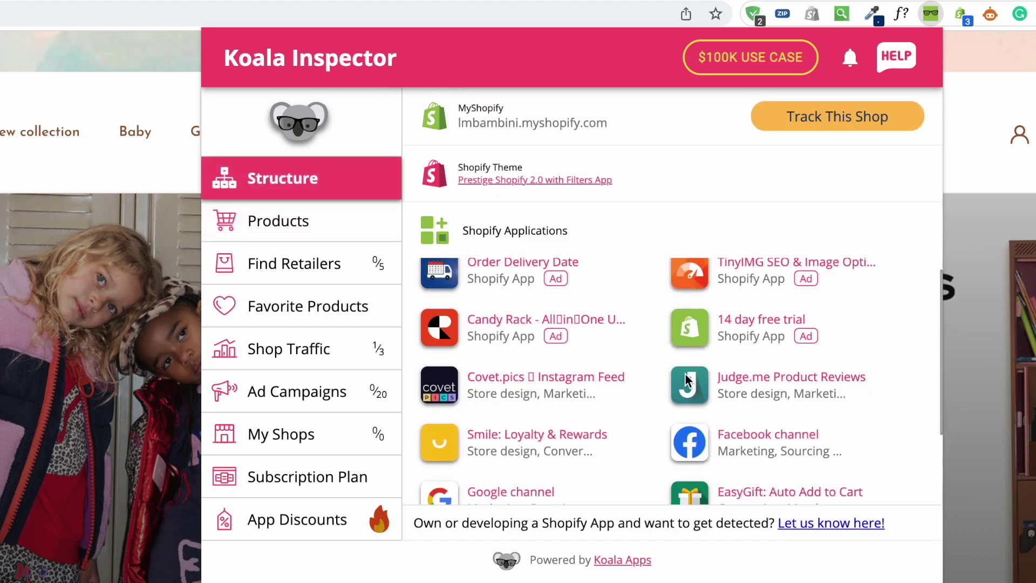
{"action": "scroll", "coordinate": [686, 381], "scroll_direction": "up", "scroll_amount": 3}
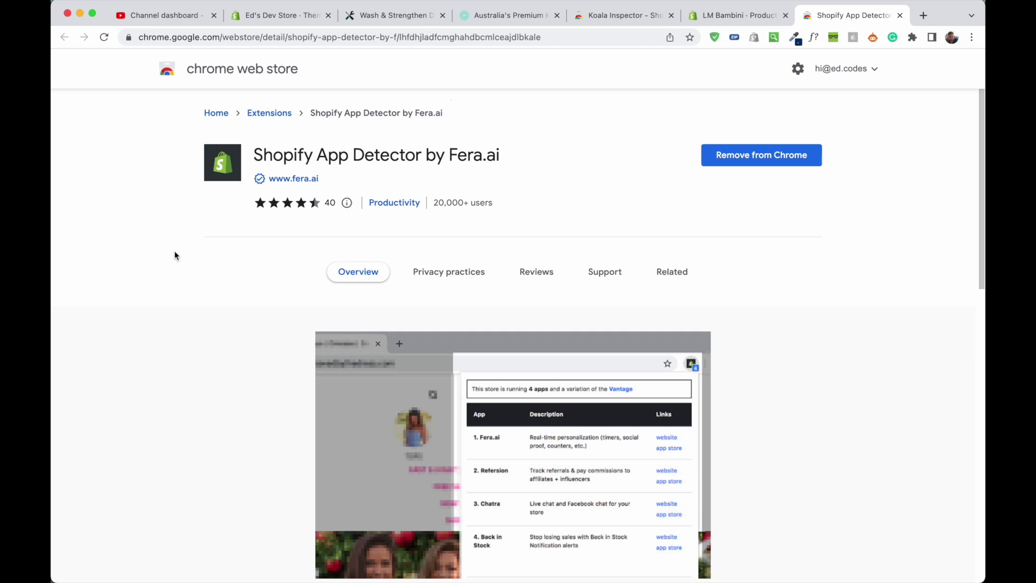
Highlight the extension title "Shopify App Detector by Fera.ai" on its Chrome Web Store page
{"action": "left_click_drag", "start_coordinate": [255, 155], "coordinate": [498, 158]}
{"action": "left_click", "coordinate": [463, 156]}
{"action": "left_click", "coordinate": [494, 164]}
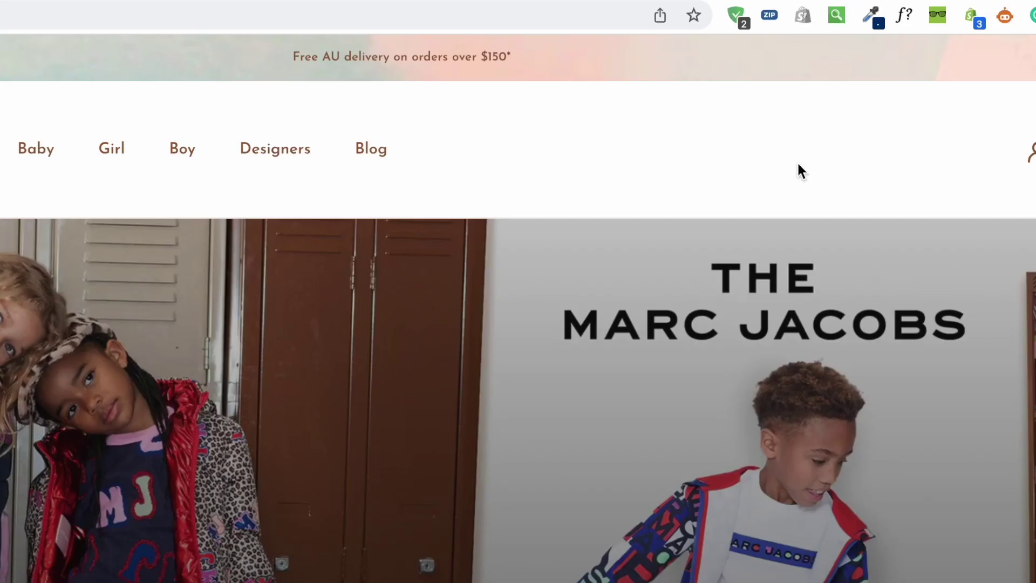
Scan the LM Bambini store with Shopify App Detector and highlight the theme summary and the renamed theme name
{"action": "left_click", "coordinate": [971, 17]}
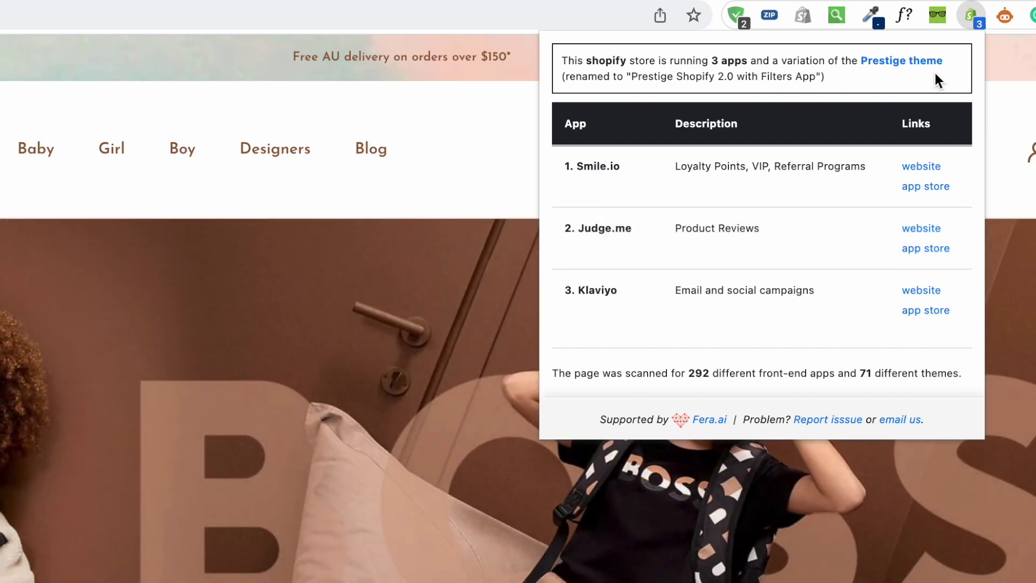
{"action": "left_click_drag", "start_coordinate": [614, 61], "coordinate": [777, 63]}
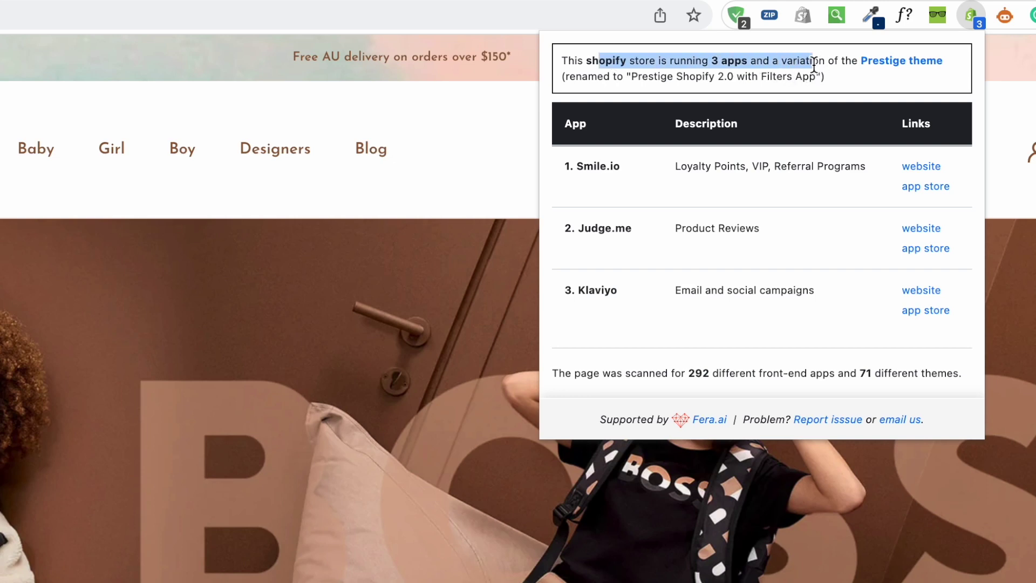
{"action": "left_click", "coordinate": [756, 66]}
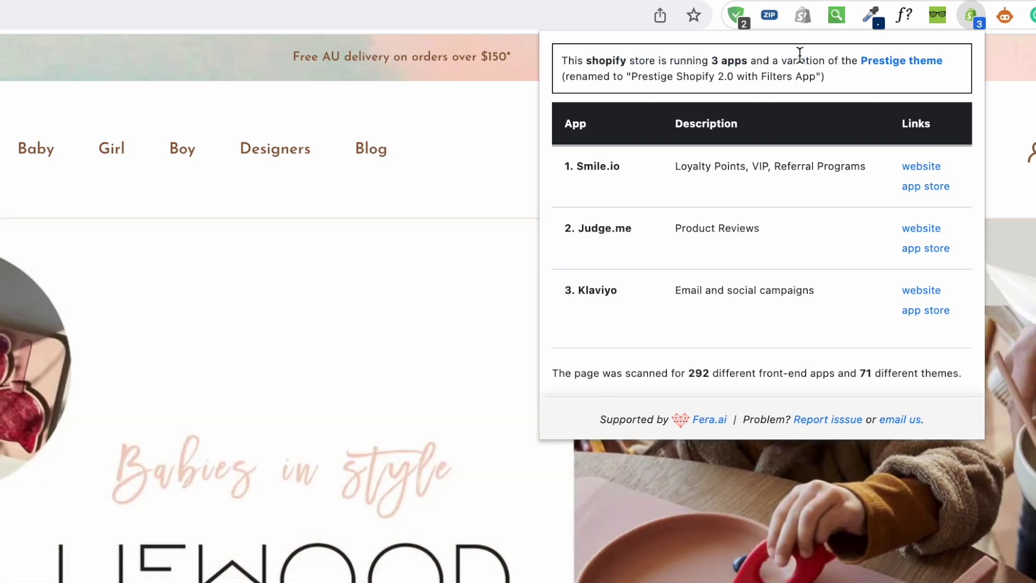
{"action": "left_click_drag", "start_coordinate": [783, 60], "coordinate": [960, 67]}
{"action": "left_click", "coordinate": [959, 67]}
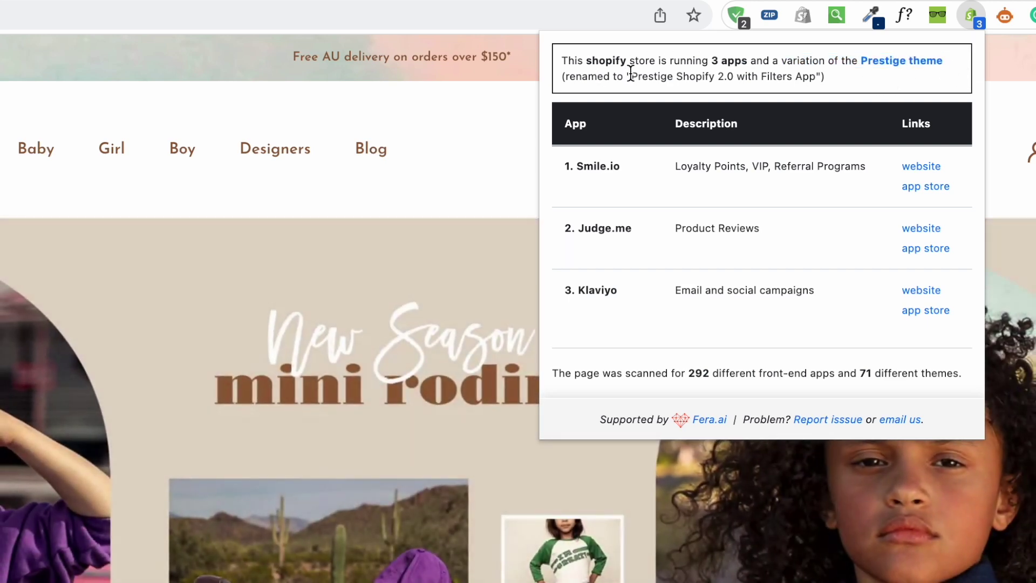
{"action": "left_click_drag", "start_coordinate": [631, 74], "coordinate": [815, 70]}
{"action": "left_click", "coordinate": [852, 78]}
Compare the theme and app results in Koala Inspector with those from Shopify App Detector
{"action": "left_click", "coordinate": [940, 18]}
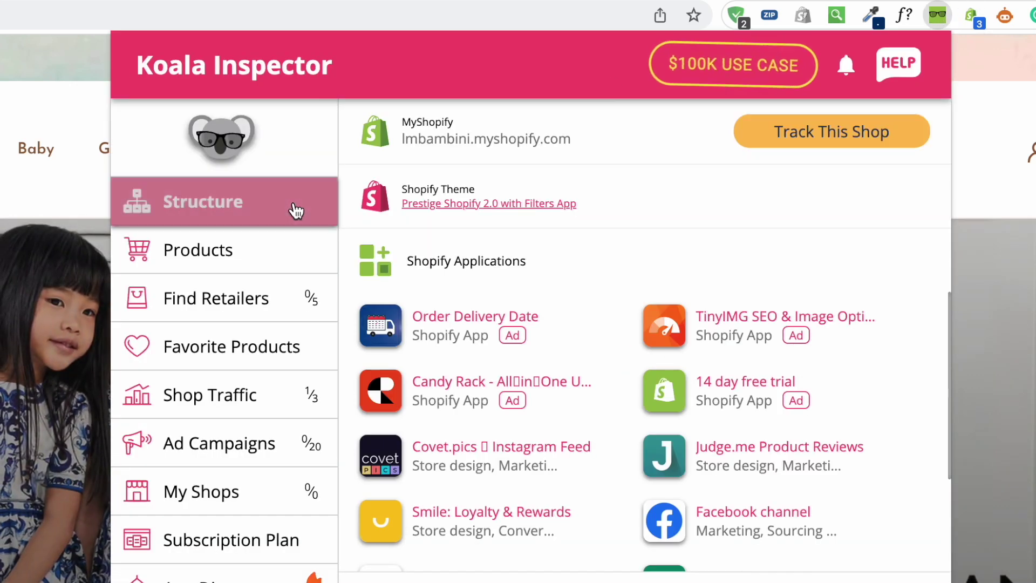
{"action": "left_click", "coordinate": [246, 244]}
{"action": "left_click", "coordinate": [268, 219]}
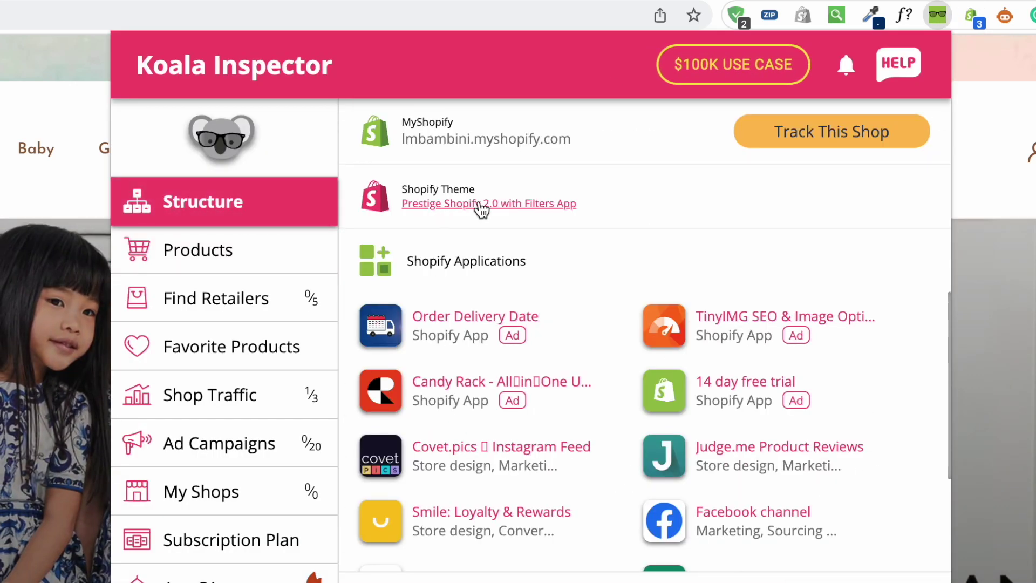
{"action": "left_click", "coordinate": [971, 16]}
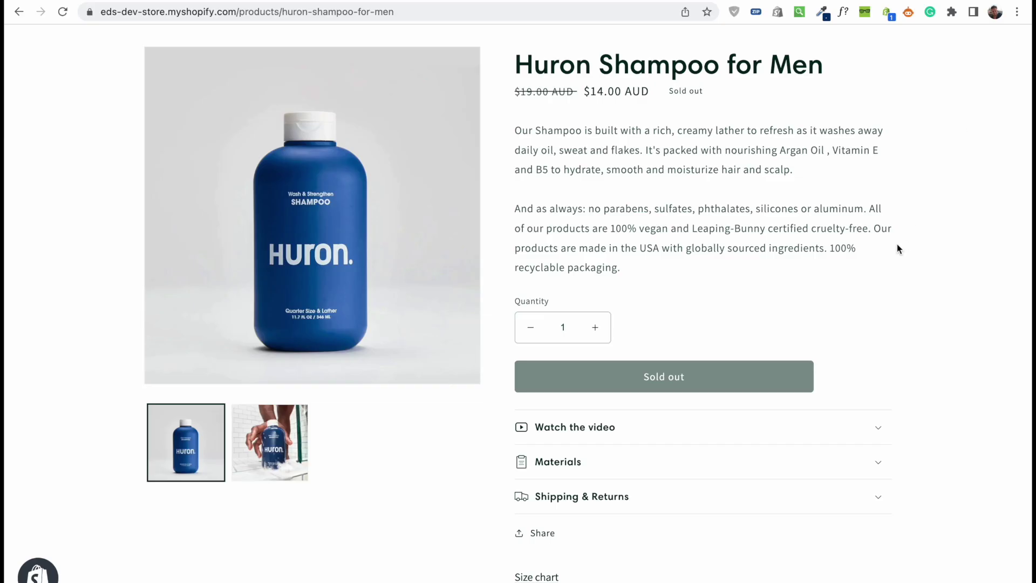
Inspect the context options for the "Watch the video" icon on the Huron Shampoo for Men product page
{"action": "scroll", "coordinate": [897, 245], "scroll_direction": "down", "scroll_amount": 2}
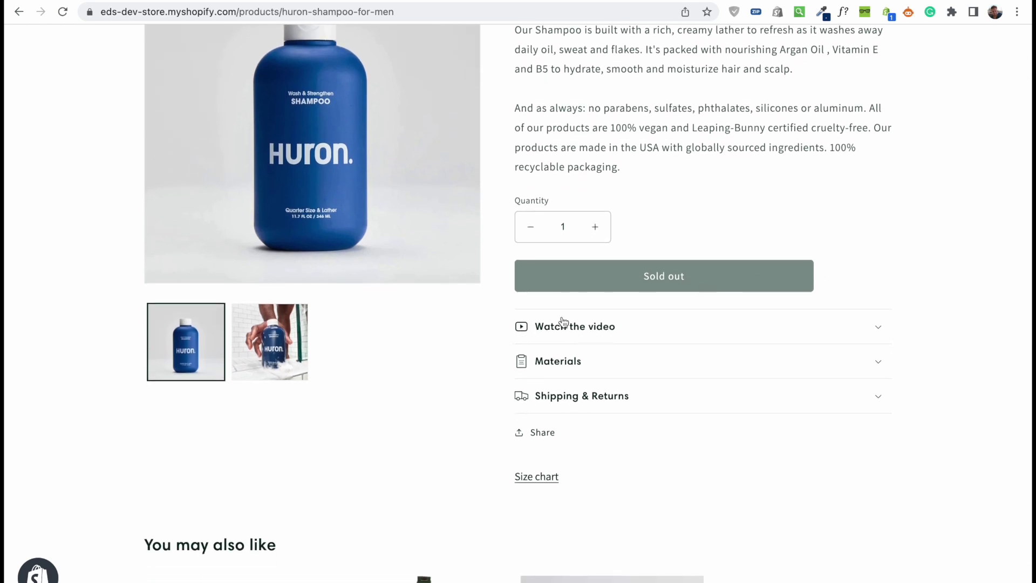
{"action": "right_click", "coordinate": [527, 331]}
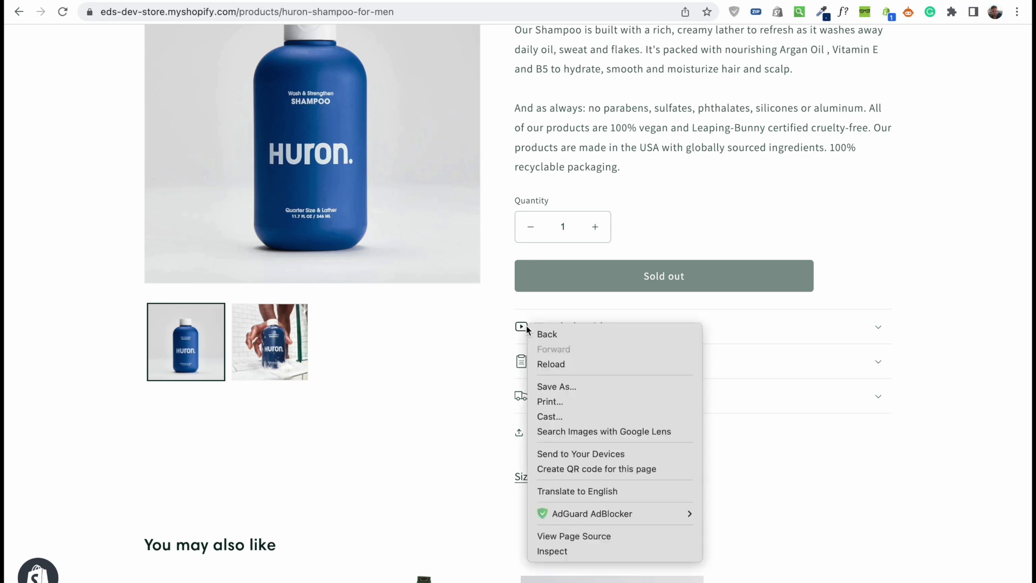
{"action": "left_click", "coordinate": [490, 331]}
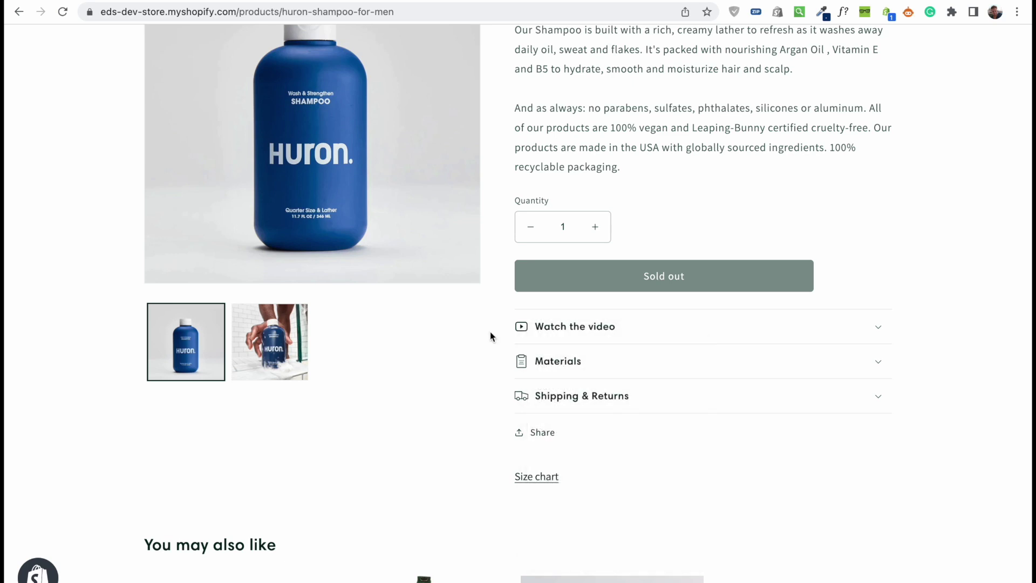
Open the code editor for the Dawn 5.0 Edited & Designed theme and browse its file list
{"action": "key", "text": "alt+Left"}
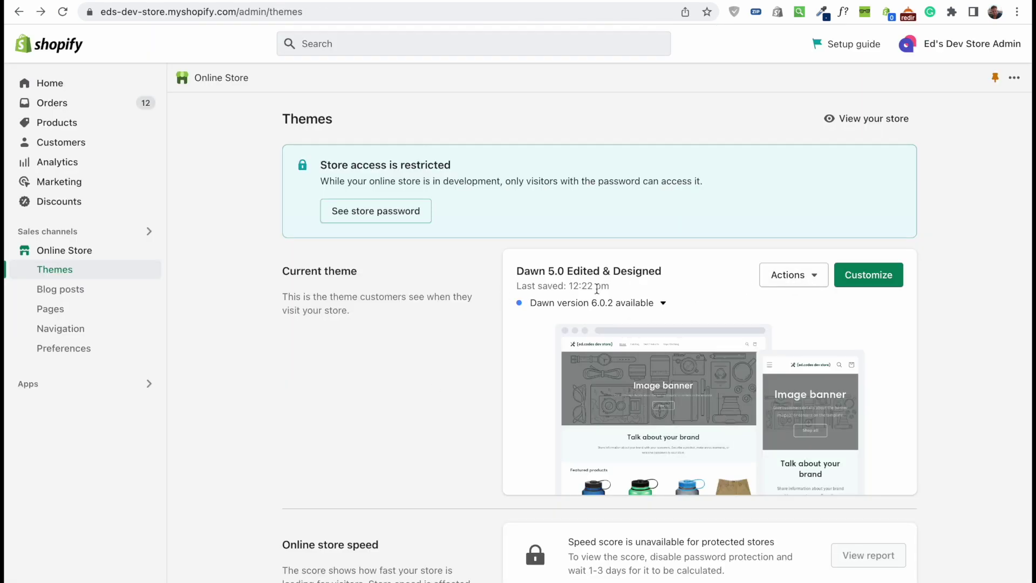
{"action": "left_click", "coordinate": [800, 274]}
{"action": "left_click", "coordinate": [761, 433]}
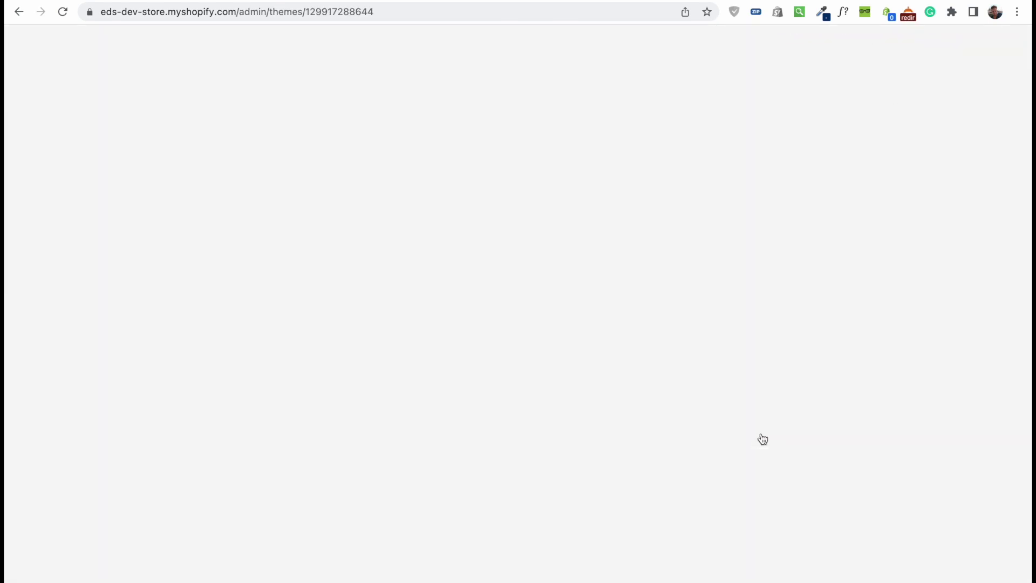
{"action": "scroll", "coordinate": [317, 377], "scroll_direction": "down", "scroll_amount": 2}
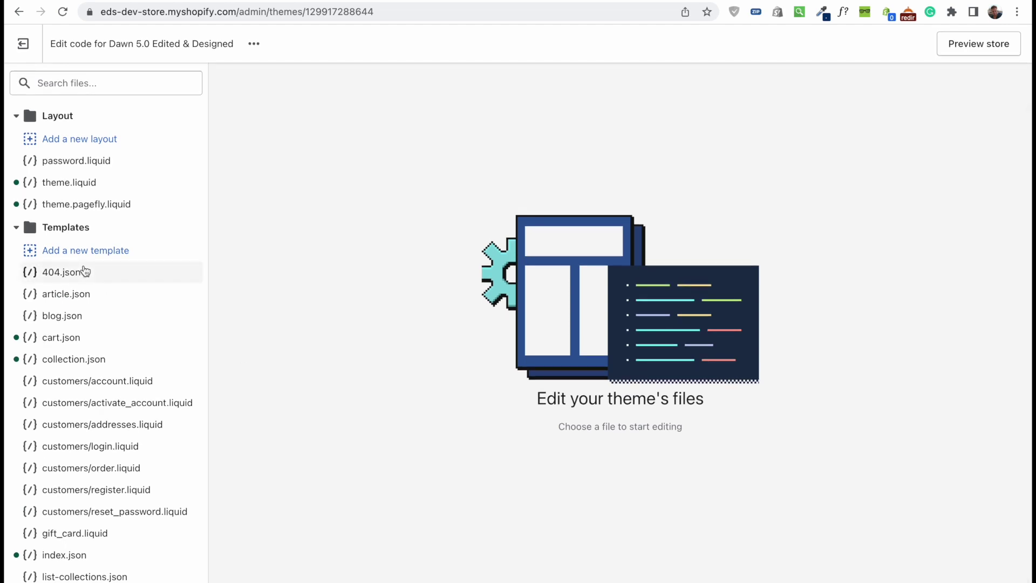
{"action": "scroll", "coordinate": [81, 270], "scroll_direction": "down", "scroll_amount": 5}
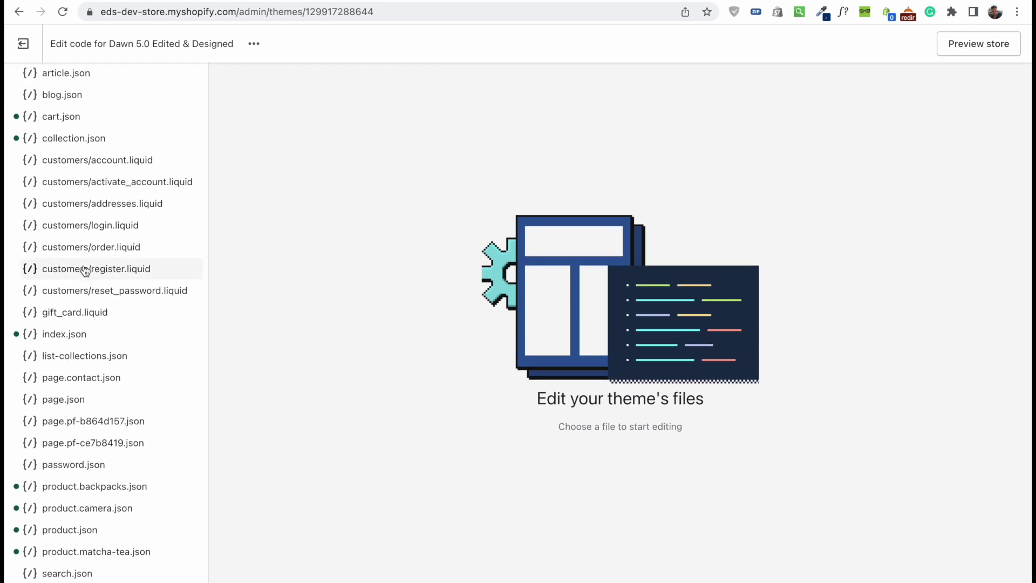
{"action": "scroll", "coordinate": [85, 269], "scroll_direction": "down", "scroll_amount": 3}
{"action": "scroll", "coordinate": [85, 270], "scroll_direction": "up", "scroll_amount": 10}
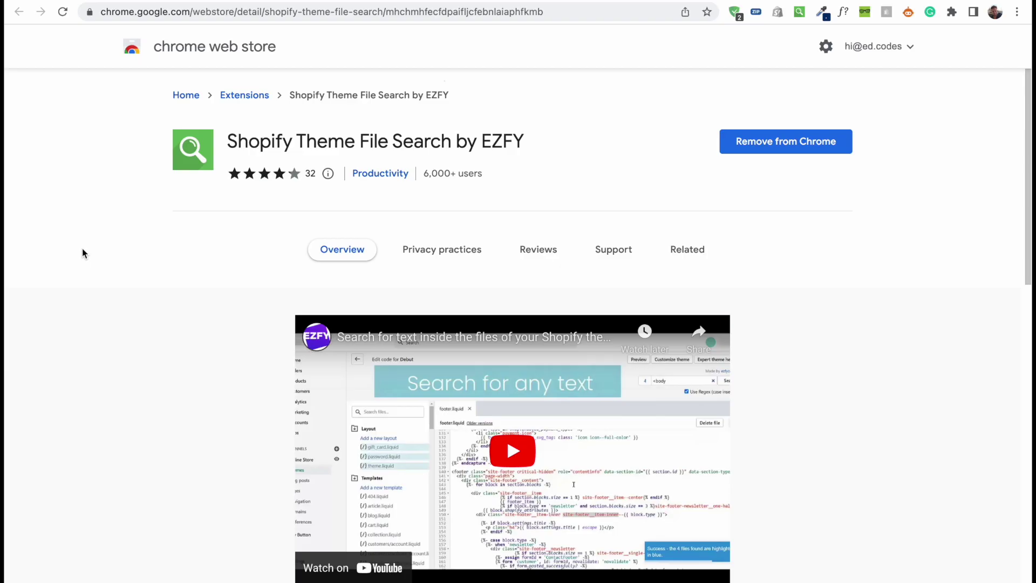
Highlight the extension title "Shopify Theme File Search by EZFY" on its Chrome Web Store page
{"action": "left_click_drag", "start_coordinate": [228, 136], "coordinate": [536, 140]}
{"action": "left_click", "coordinate": [484, 140]}
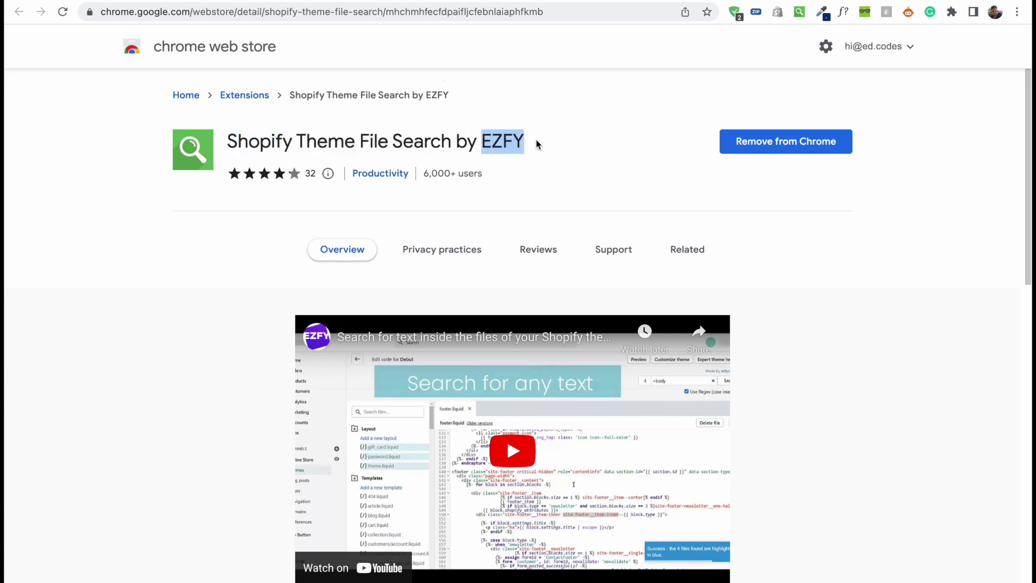
{"action": "left_click", "coordinate": [553, 167]}
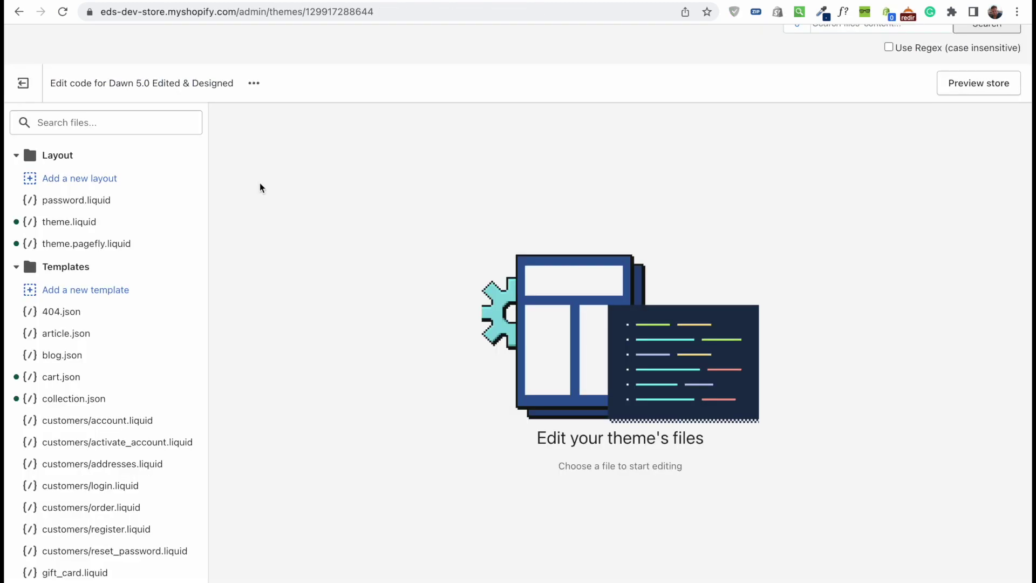
Examine the file content search field that the EZFY extension adds above the theme code editor
{"action": "scroll", "coordinate": [260, 187], "scroll_direction": "up", "scroll_amount": 2}
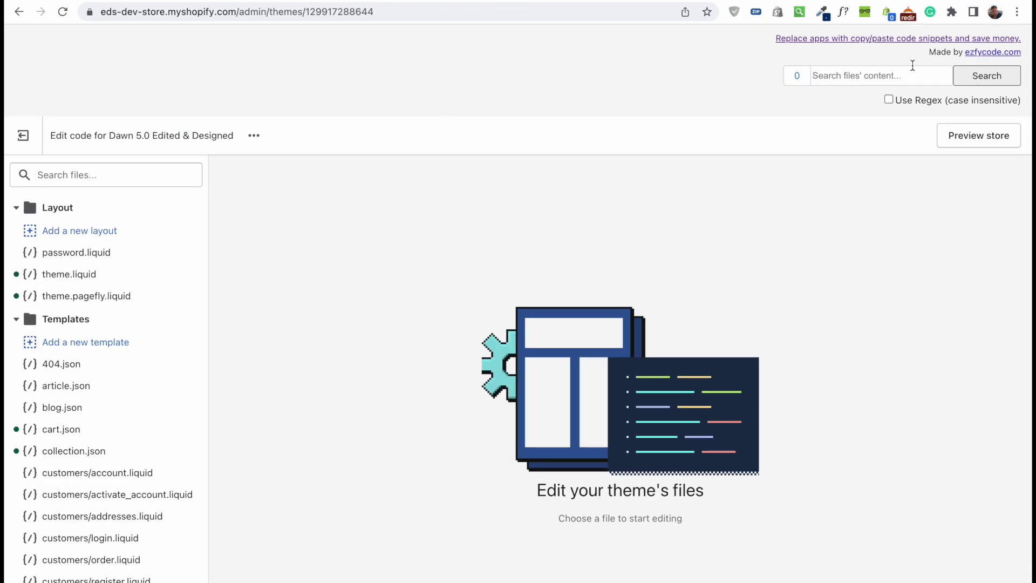
{"action": "left_click", "coordinate": [877, 77]}
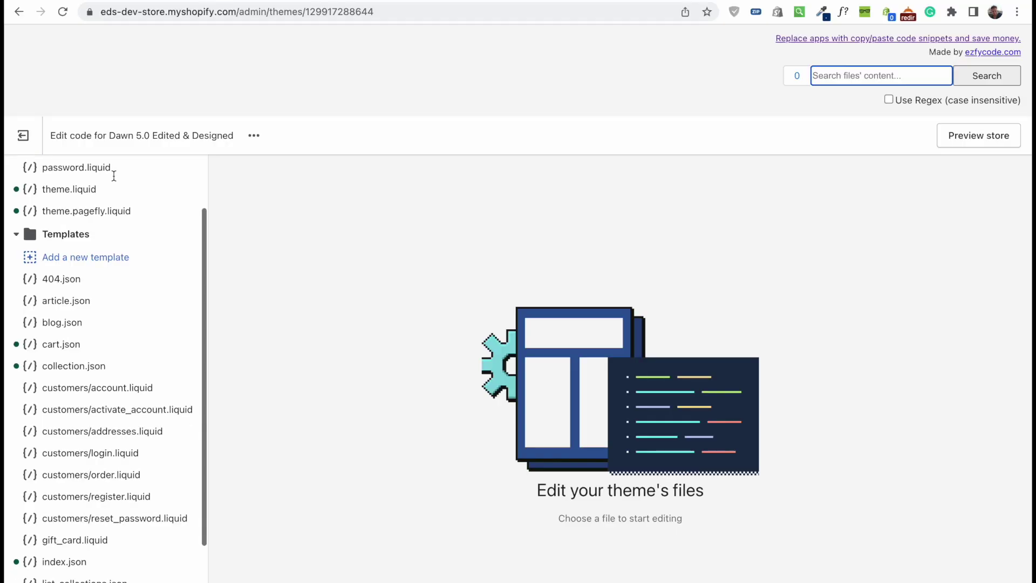
{"action": "scroll", "coordinate": [111, 173], "scroll_direction": "up", "scroll_amount": 3}
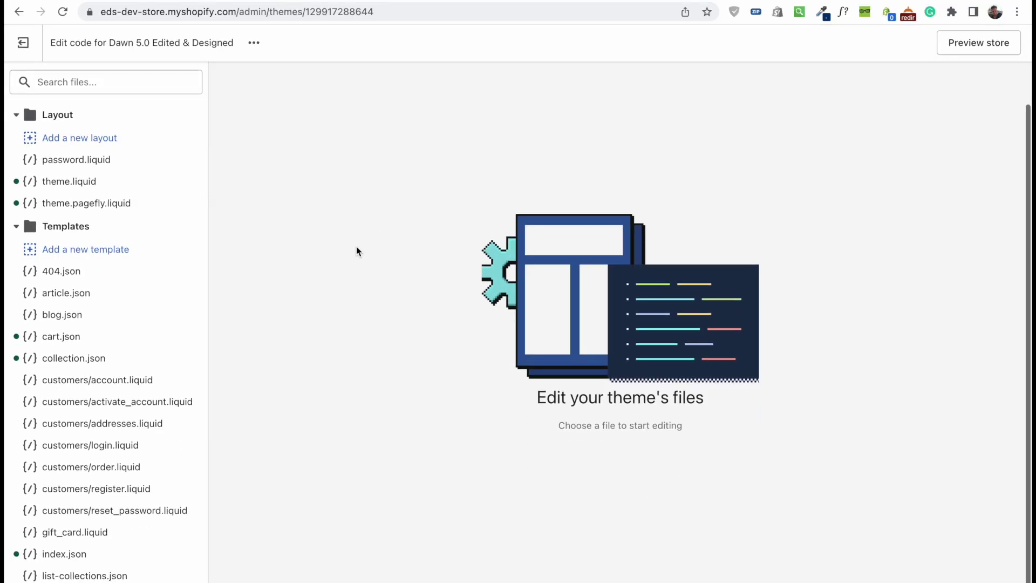
Filter the theme's file list by the name "main-pro" and clear the filter
{"action": "left_click", "coordinate": [81, 82]}
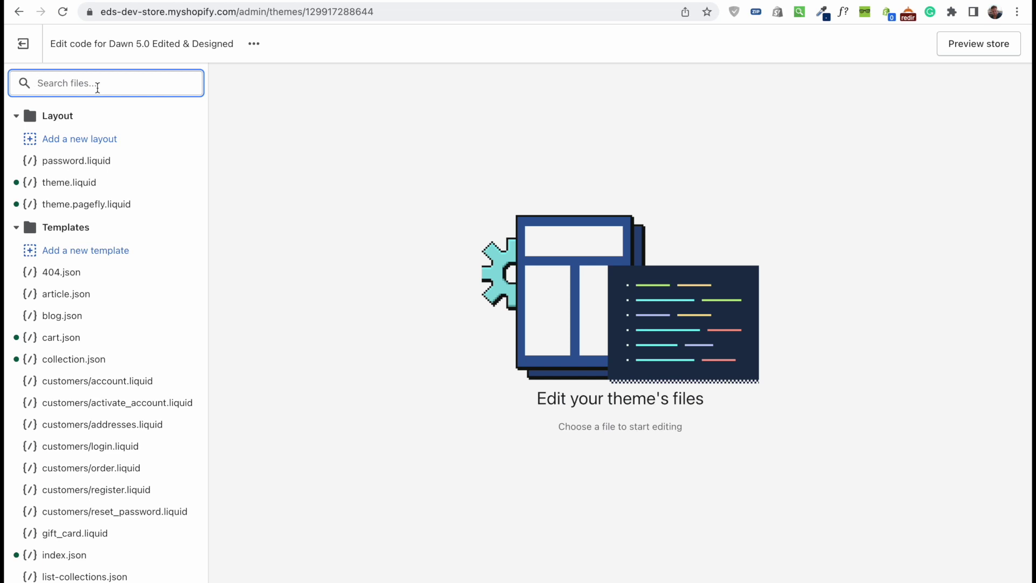
{"action": "type", "text": "main"}
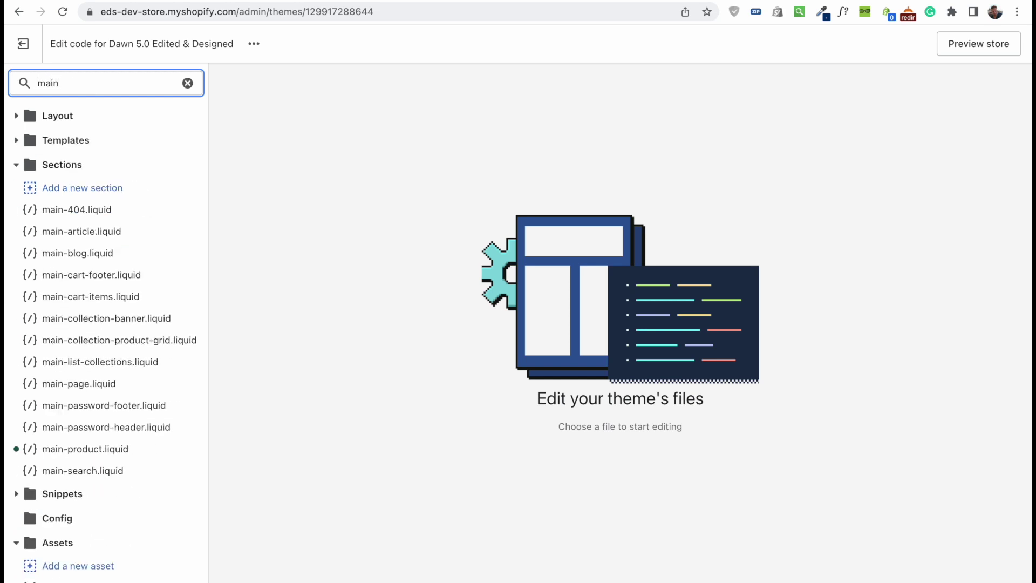
{"action": "type", "text": "-pro"}
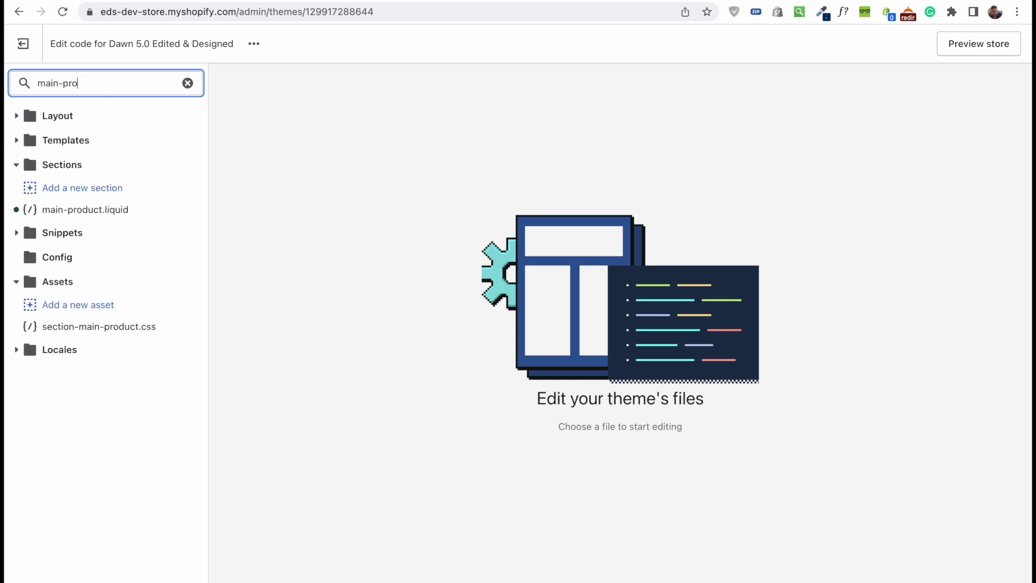
{"action": "key", "text": "ctrl+a"}
{"action": "key", "text": "BackSpace"}
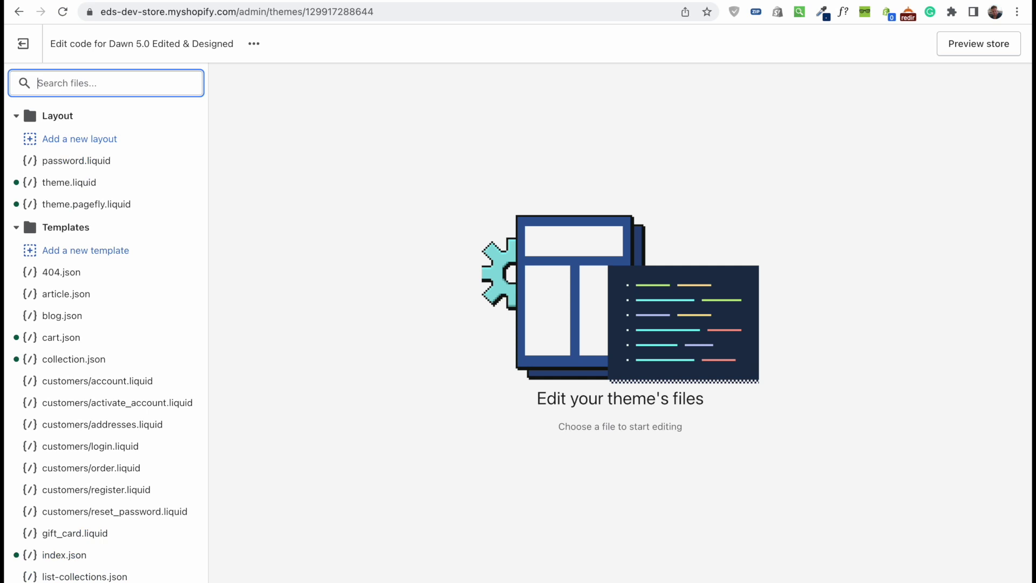
Switch to the Huron Shampoo for Men product page and inspect the "Watch the video" heading in the developer tools
{"action": "left_click", "coordinate": [850, 74]}
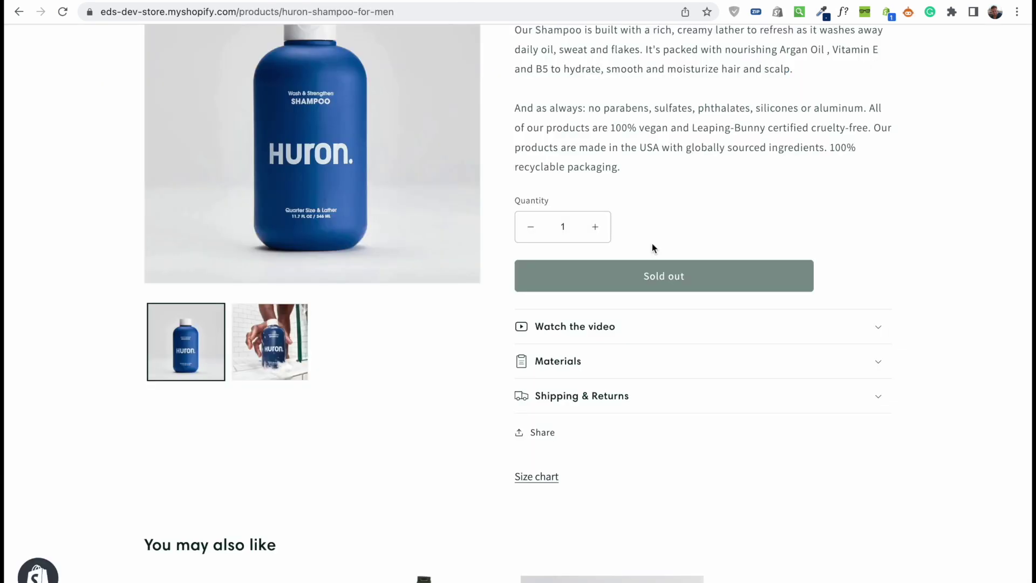
{"action": "scroll", "coordinate": [652, 243], "scroll_direction": "up", "scroll_amount": 1}
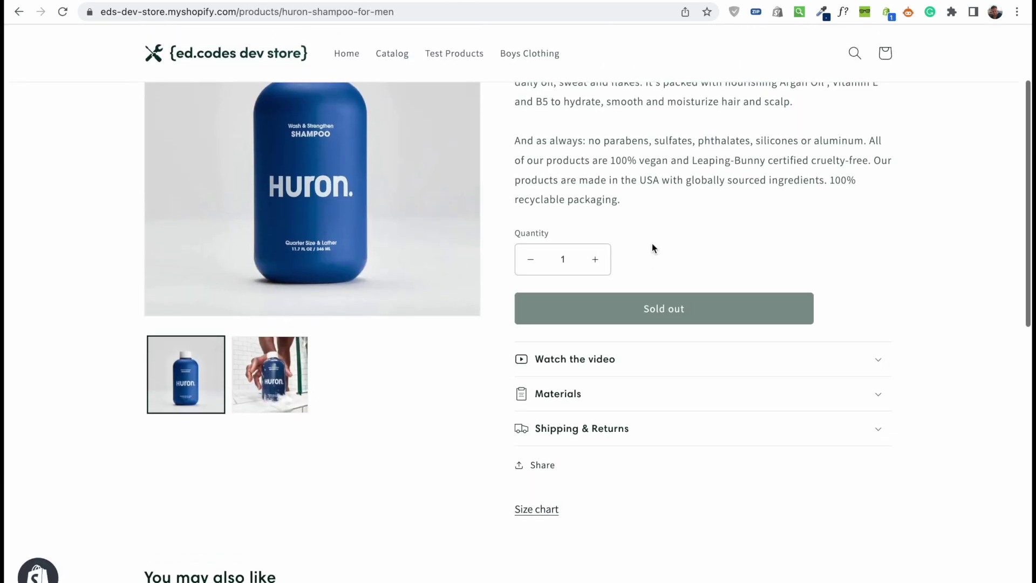
{"action": "right_click", "coordinate": [551, 358]}
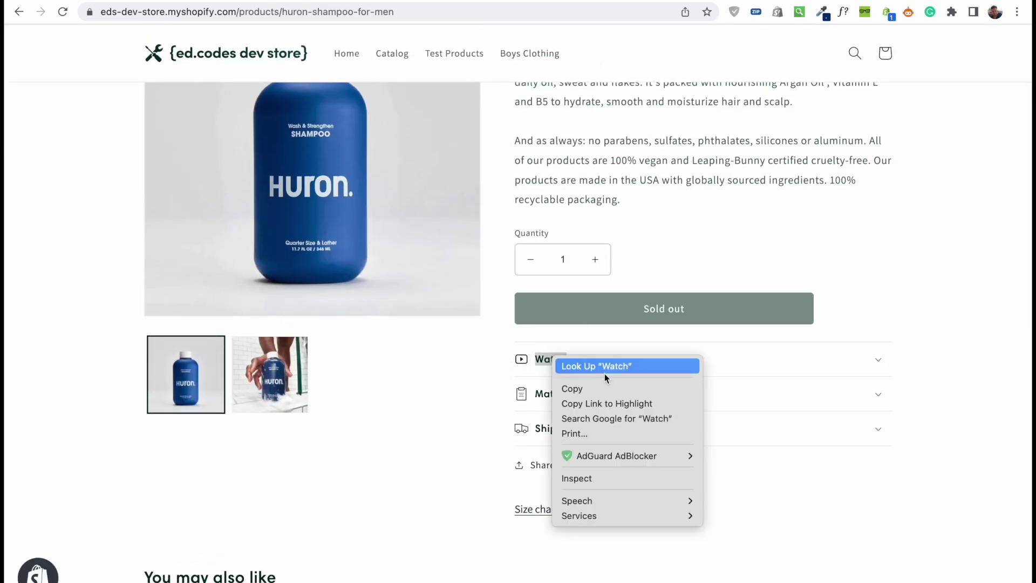
{"action": "left_click", "coordinate": [603, 479]}
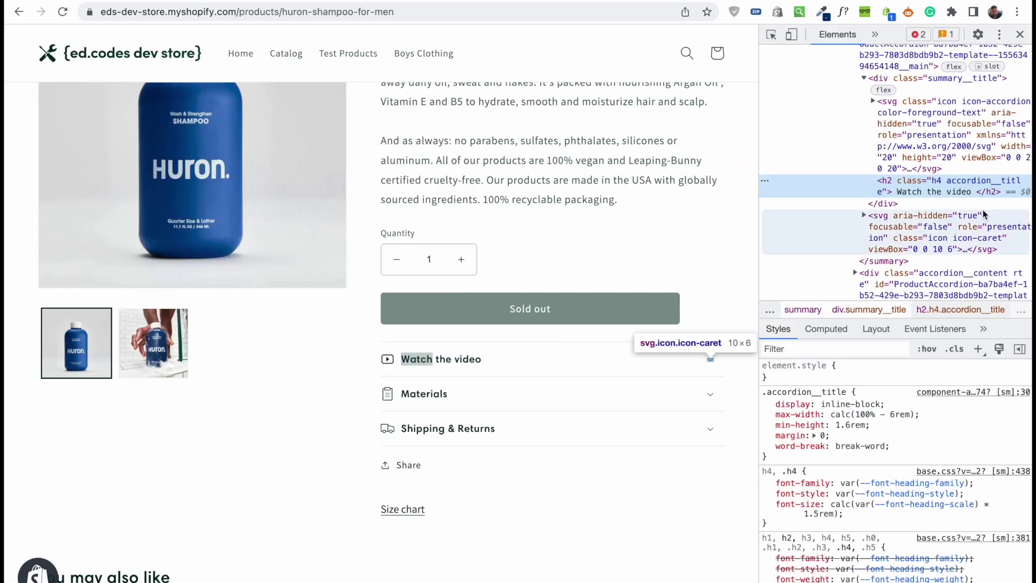
Collapse the details element of the "Watch the video" accordion and select its parent product__accordion div in the page markup
{"action": "scroll", "coordinate": [961, 205], "scroll_direction": "up", "scroll_amount": 5}
{"action": "left_click", "coordinate": [912, 100]}
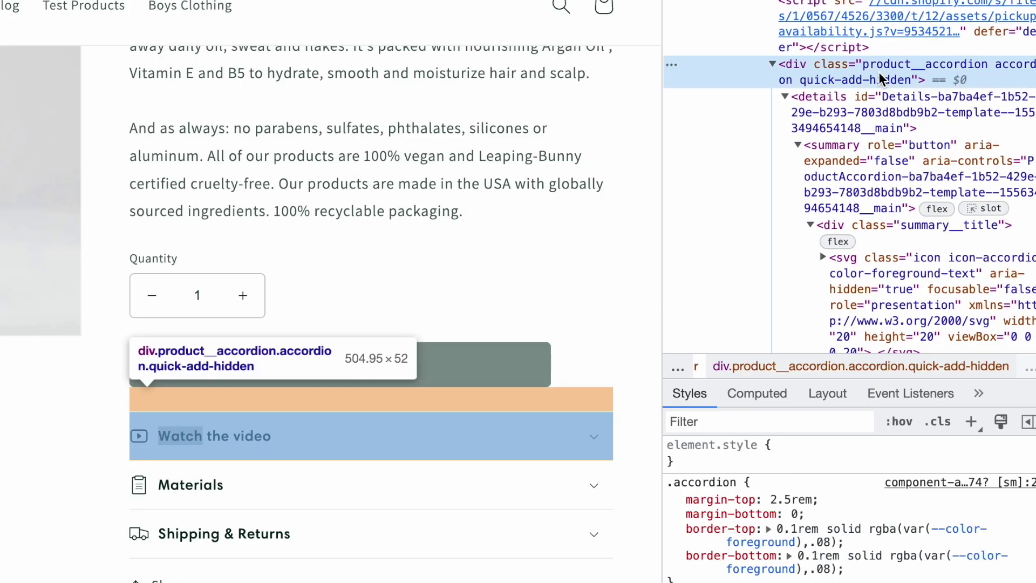
{"action": "left_click", "coordinate": [830, 103]}
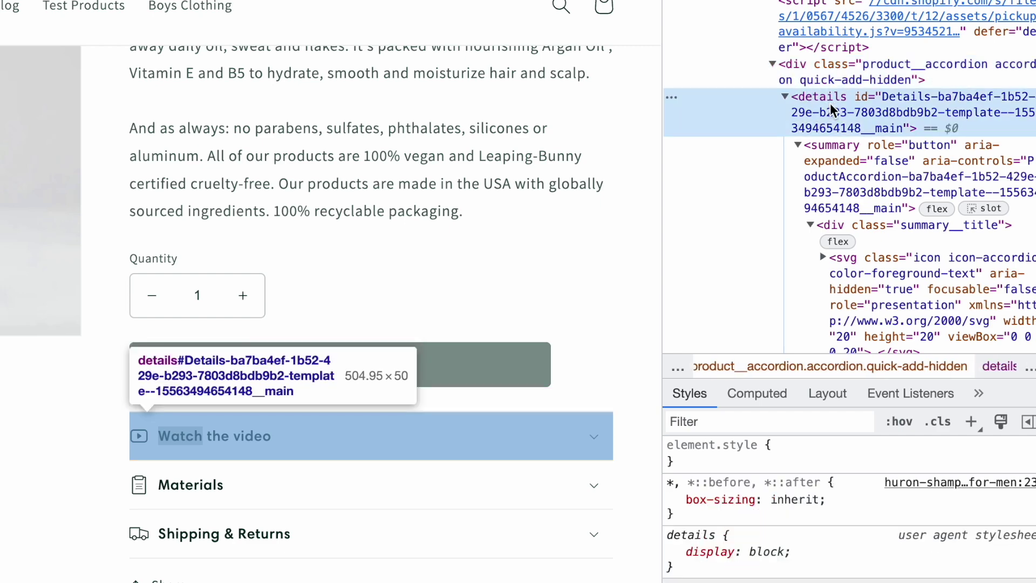
{"action": "left_click", "coordinate": [786, 96]}
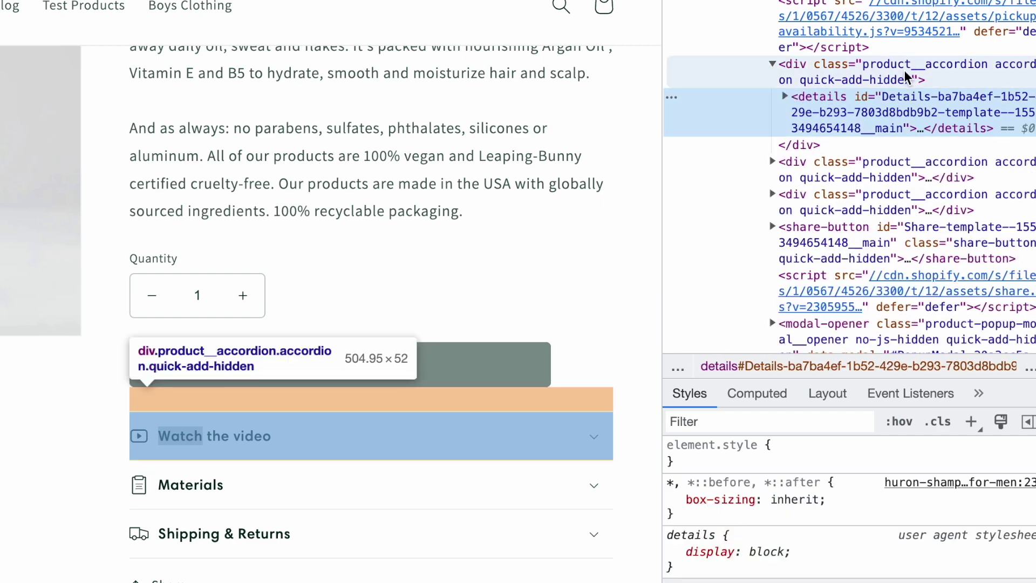
{"action": "left_click", "coordinate": [919, 69]}
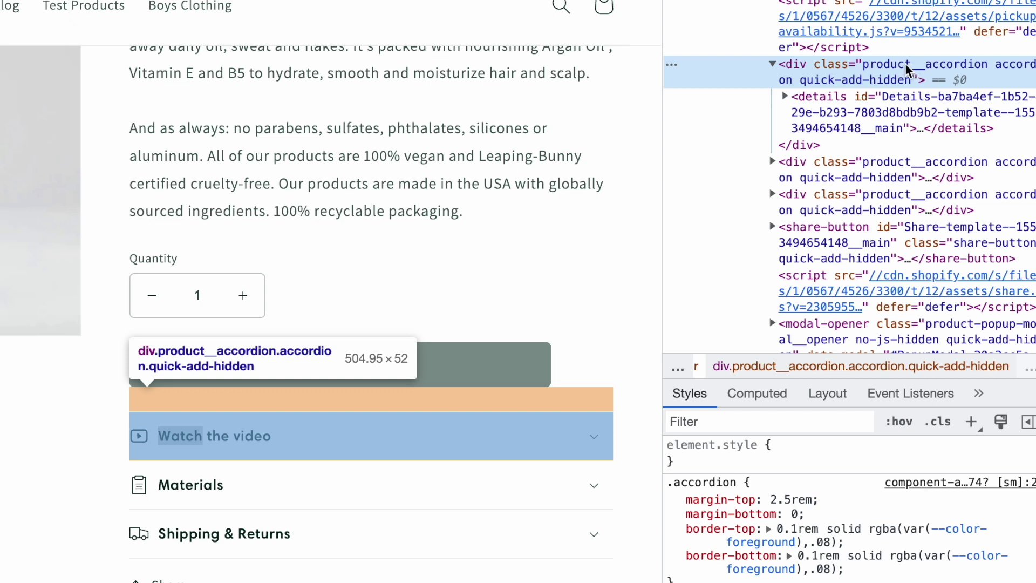
Copy the class name product__accordion from the selected div's class attribute
{"action": "double_click", "coordinate": [881, 64]}
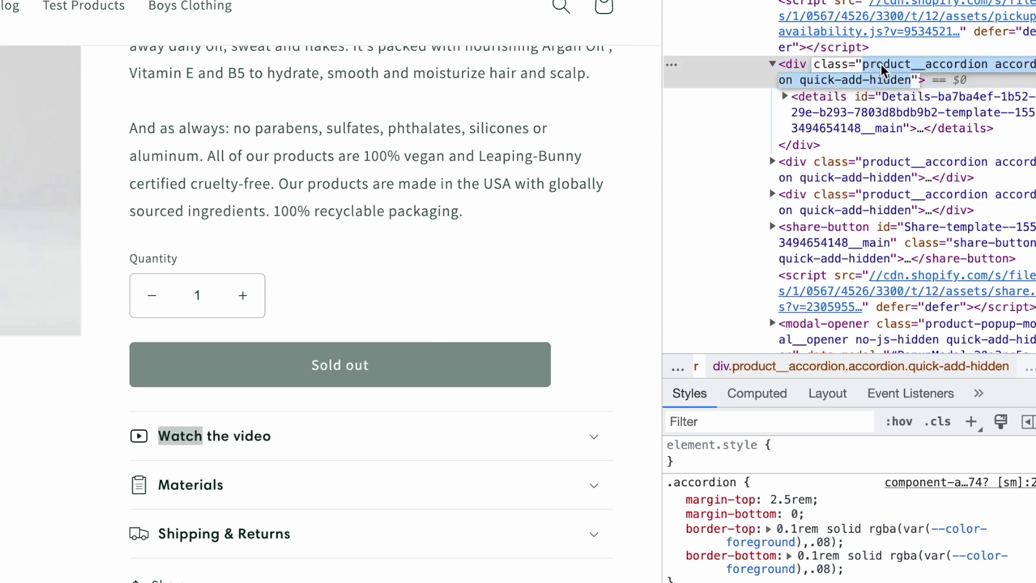
{"action": "key", "text": "Left"}
{"action": "key", "text": "alt+shift+Right"}
{"action": "key", "text": "alt+shift+Right"}
{"action": "key", "text": "alt+shift+Left"}
{"action": "key", "text": "shift+Left"}
{"action": "key", "text": "super+c"}
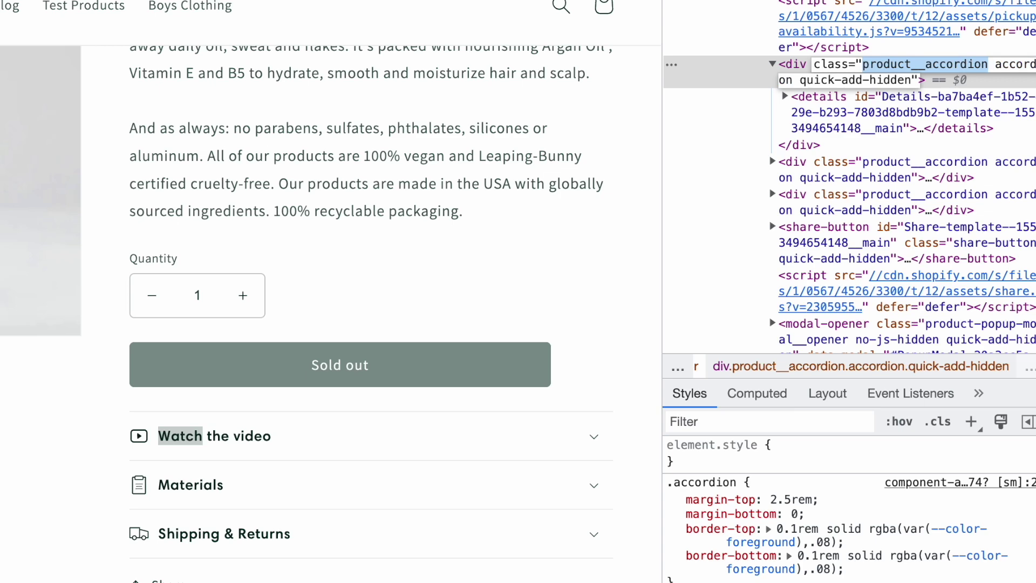
Return to the theme code editor and search the content of all theme files for product__accordion
{"action": "left_click", "coordinate": [787, 67]}
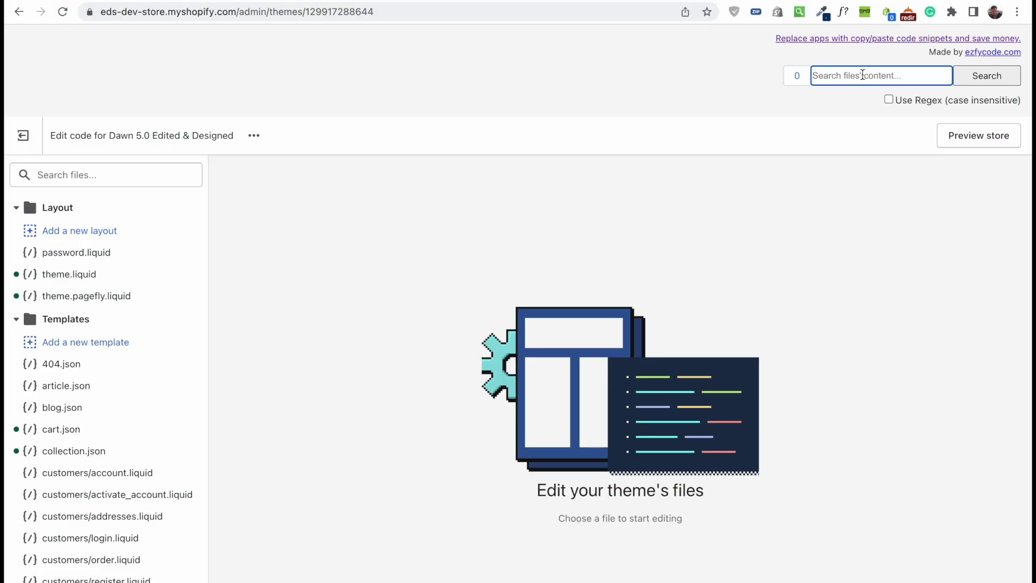
{"action": "key", "text": "super+v"}
{"action": "left_click", "coordinate": [981, 85]}
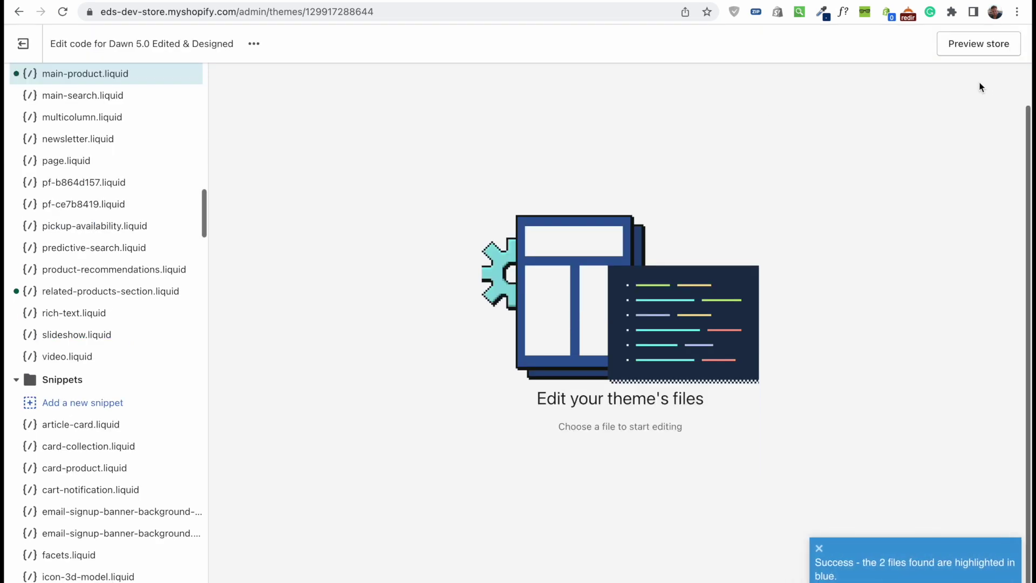
Look through the theme's sections, snippets and assets for the files highlighted by the content search
{"action": "scroll", "coordinate": [44, 230], "scroll_direction": "up", "scroll_amount": 2}
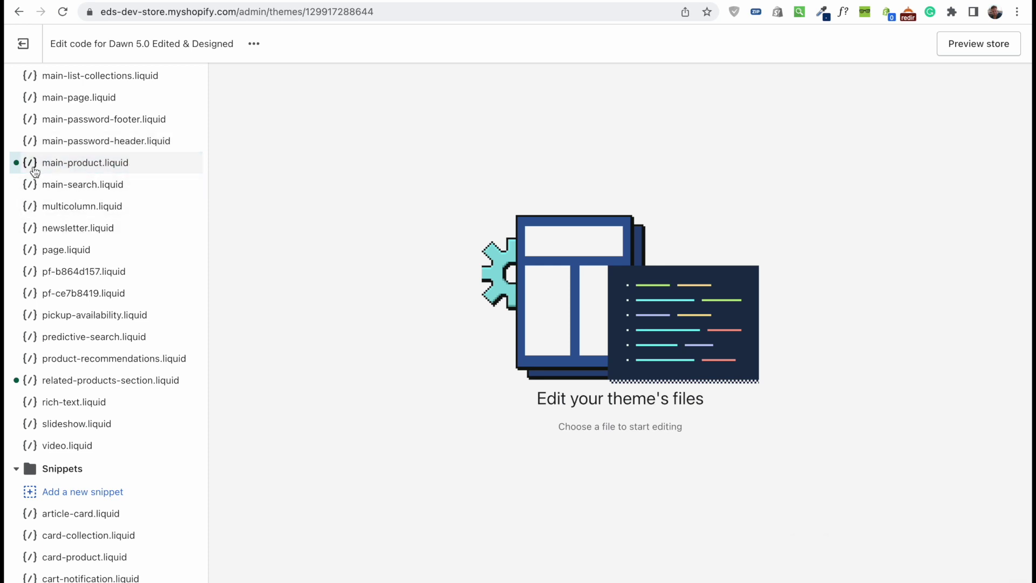
{"action": "left_click", "coordinate": [135, 165]}
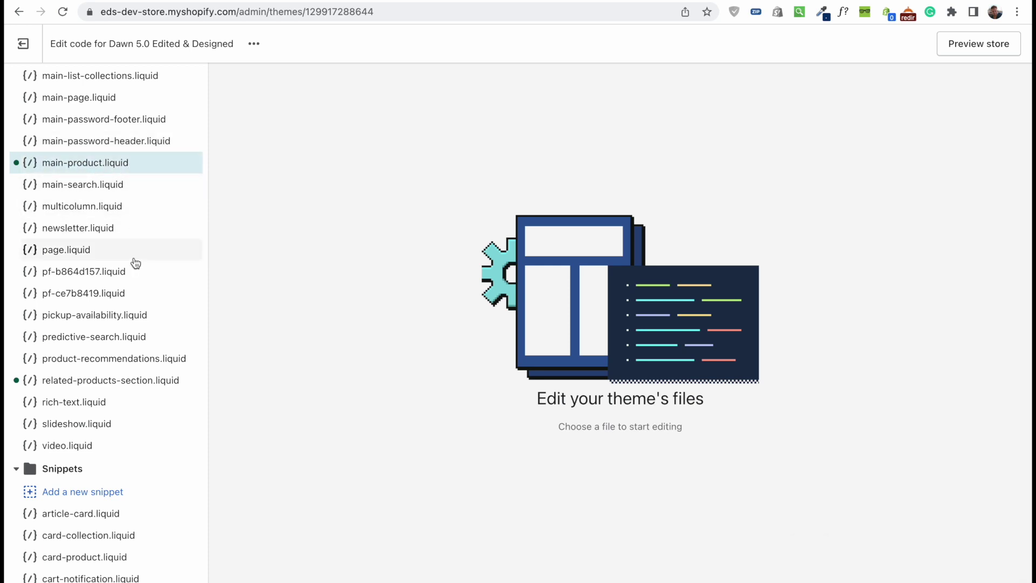
{"action": "scroll", "coordinate": [136, 262], "scroll_direction": "down", "scroll_amount": 20}
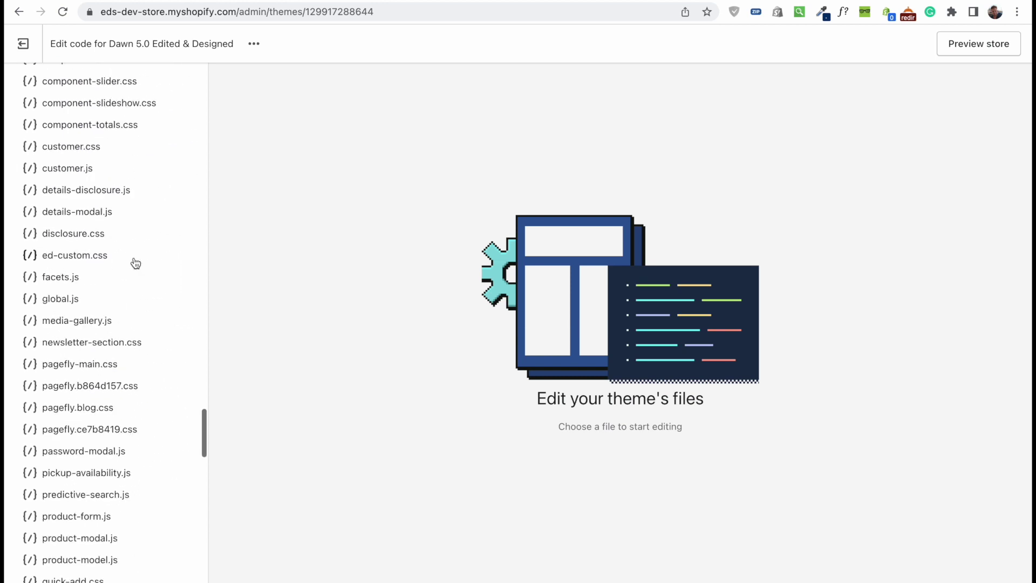
{"action": "scroll", "coordinate": [136, 262], "scroll_direction": "down", "scroll_amount": 10}
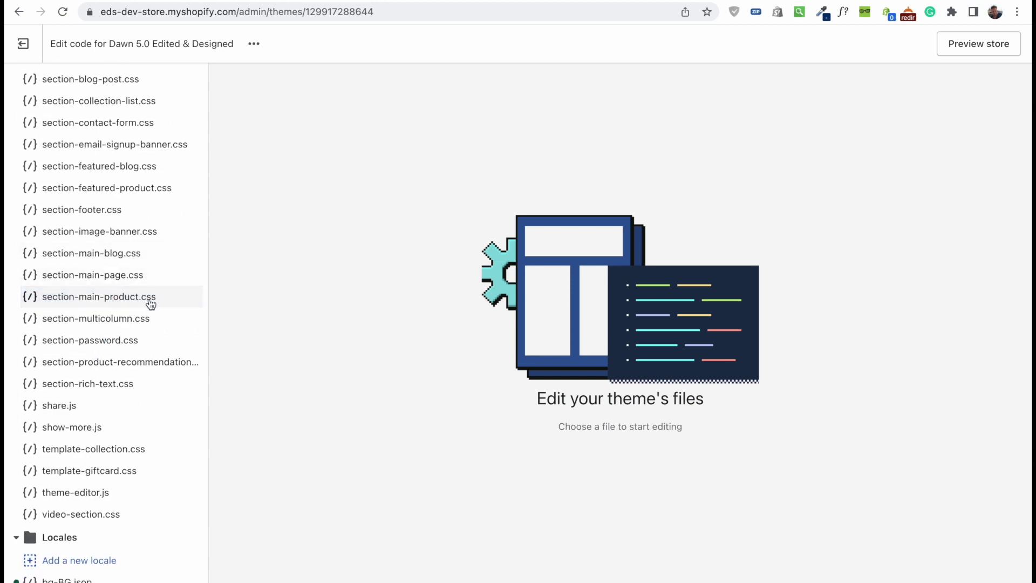
{"action": "scroll", "coordinate": [150, 305], "scroll_direction": "up", "scroll_amount": 20}
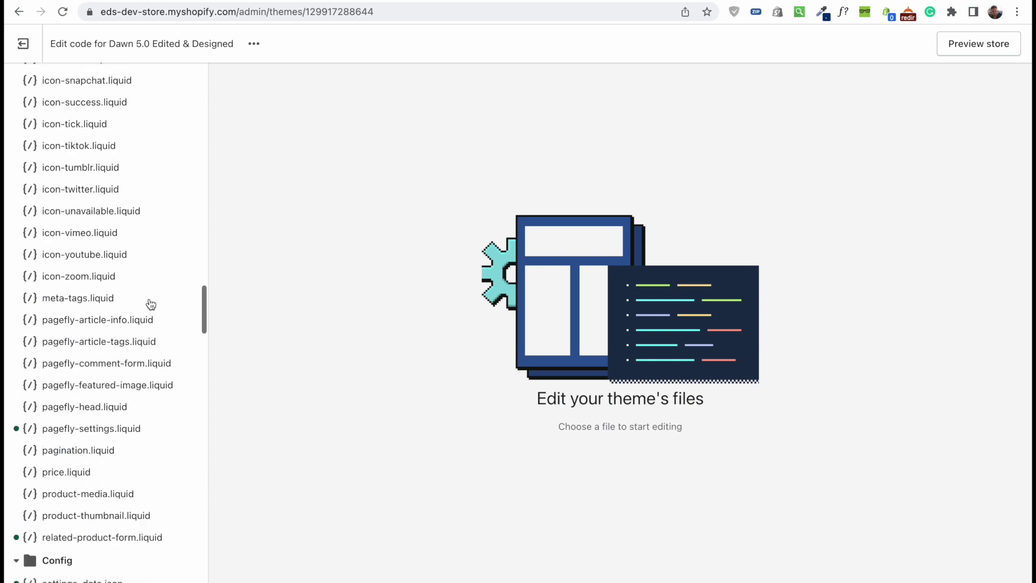
{"action": "scroll", "coordinate": [150, 305], "scroll_direction": "down", "scroll_amount": 10}
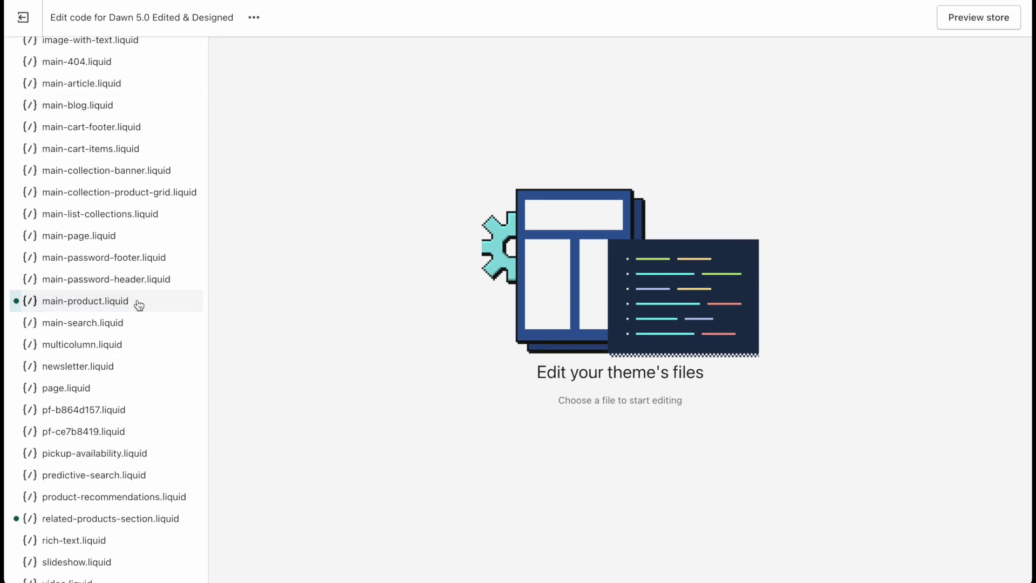
Open main-product.liquid and find the first occurrence of product__accordion in its code
{"action": "left_click", "coordinate": [127, 333]}
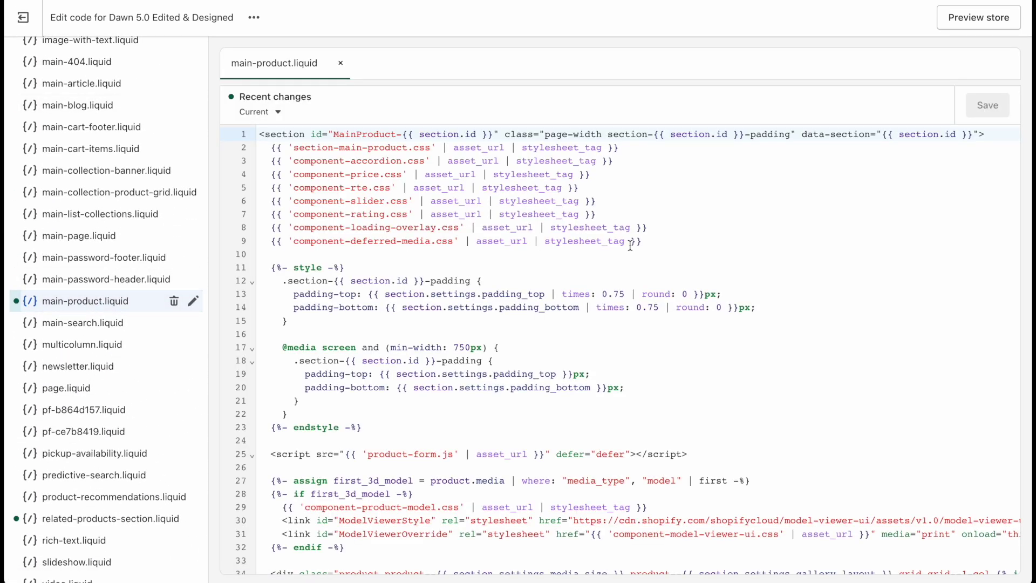
{"action": "left_click", "coordinate": [727, 262]}
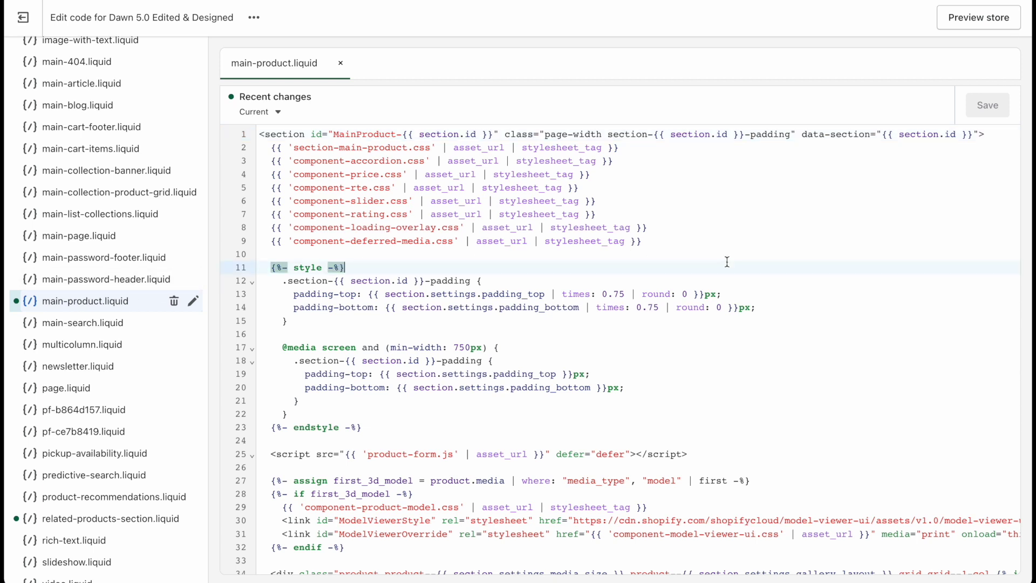
{"action": "key", "text": "ctrl+f"}
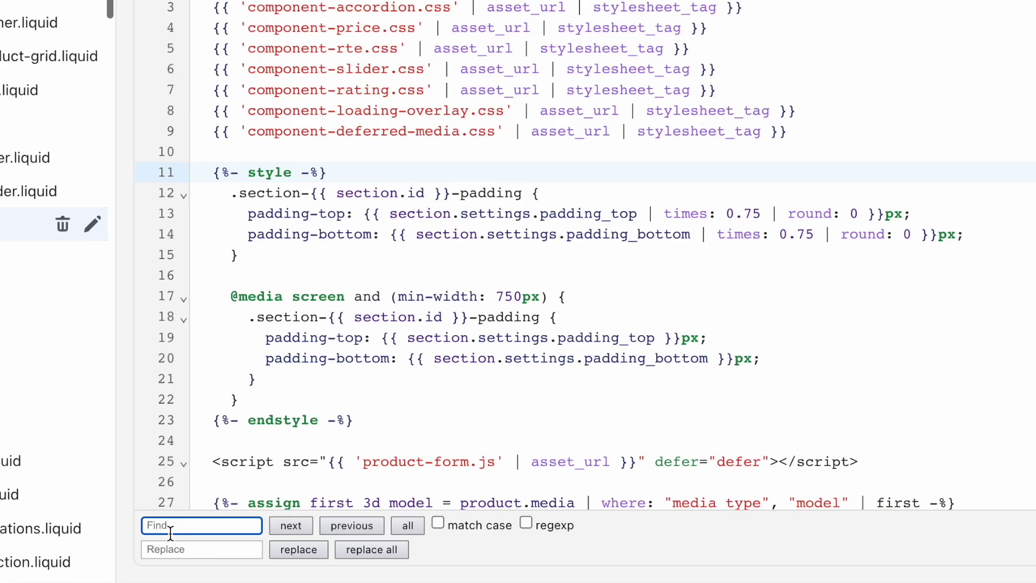
{"action": "scroll", "coordinate": [339, 470], "scroll_direction": "down", "scroll_amount": 1}
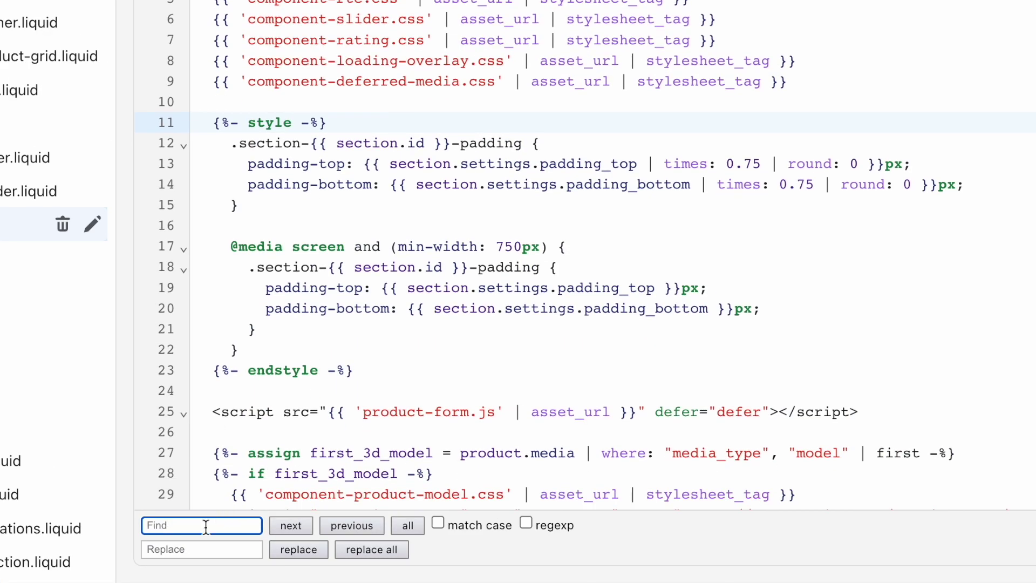
{"action": "key", "text": "ctrl+v"}
{"action": "left_click", "coordinate": [294, 526]}
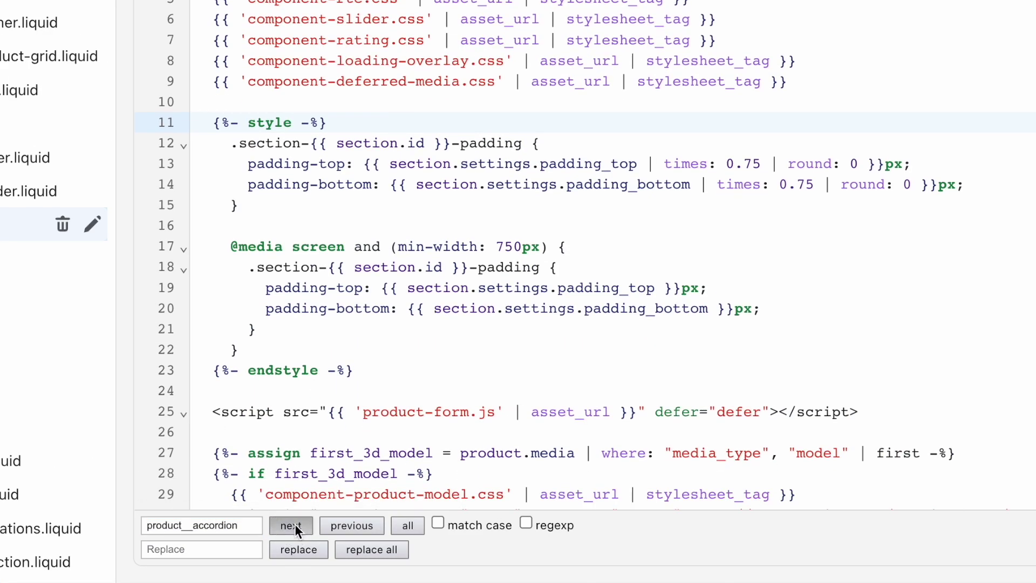
{"action": "scroll", "coordinate": [526, 350], "scroll_direction": "down", "scroll_amount": 4}
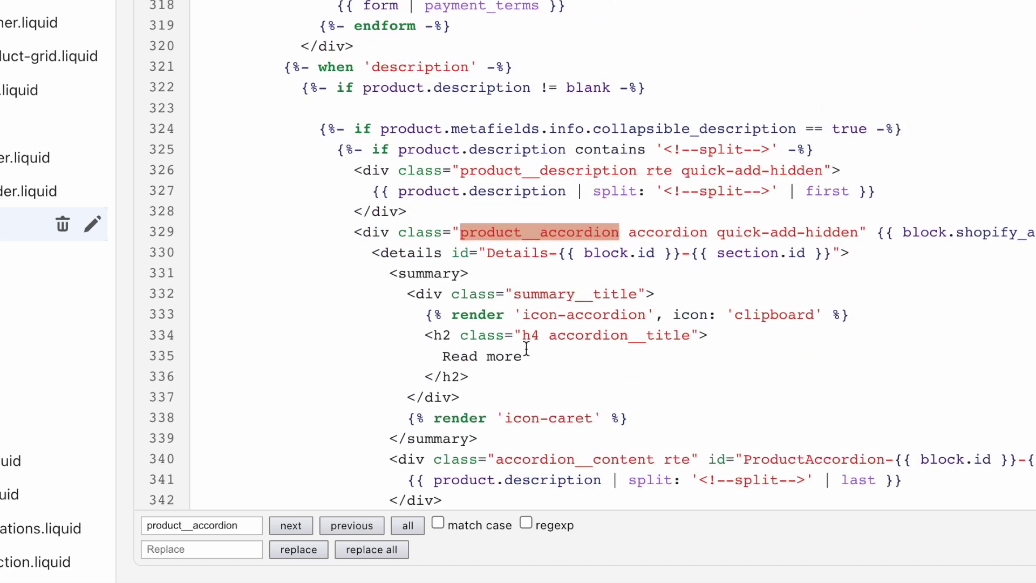
Examine the accordion markup from line 329 onward in main-product.liquid
{"action": "left_click", "coordinate": [373, 233]}
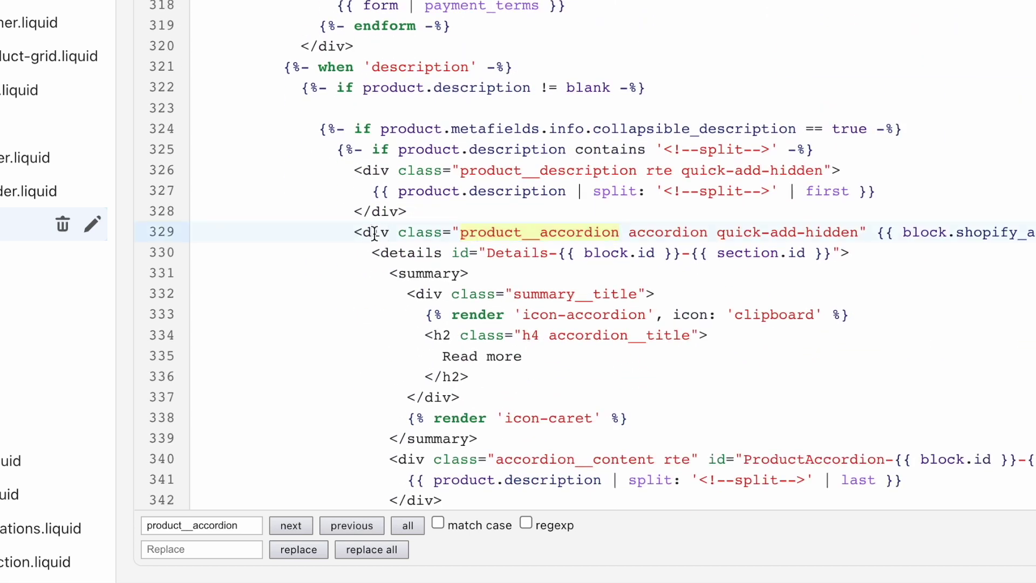
{"action": "scroll", "coordinate": [374, 233], "scroll_direction": "down", "scroll_amount": 3}
{"action": "scroll", "coordinate": [495, 193], "scroll_direction": "down", "scroll_amount": 3}
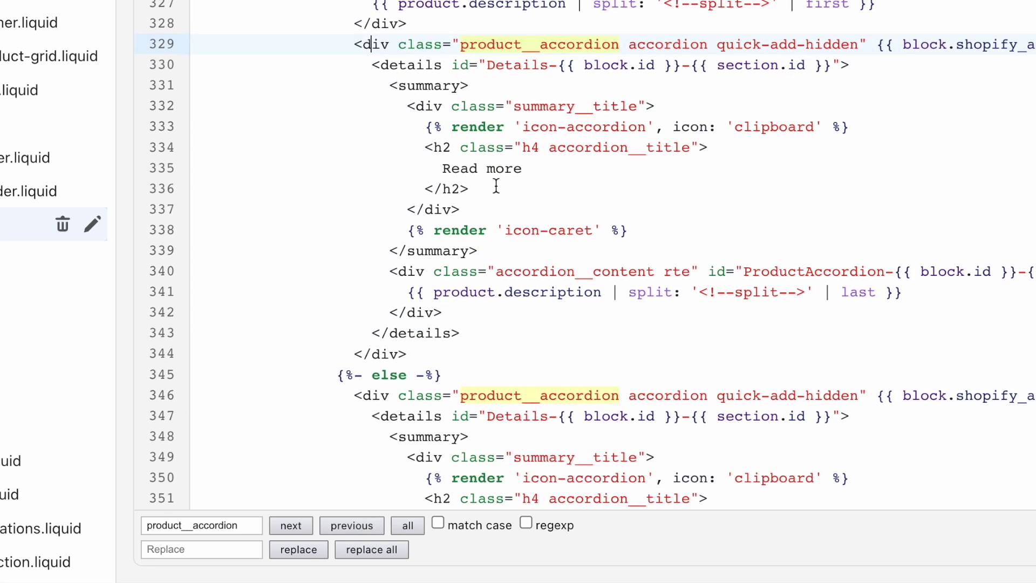
Show the Download All Images page in the Chrome Web Store and switch to the HoliRoots Hair Oil product page
{"action": "left_click", "coordinate": [732, 238]}
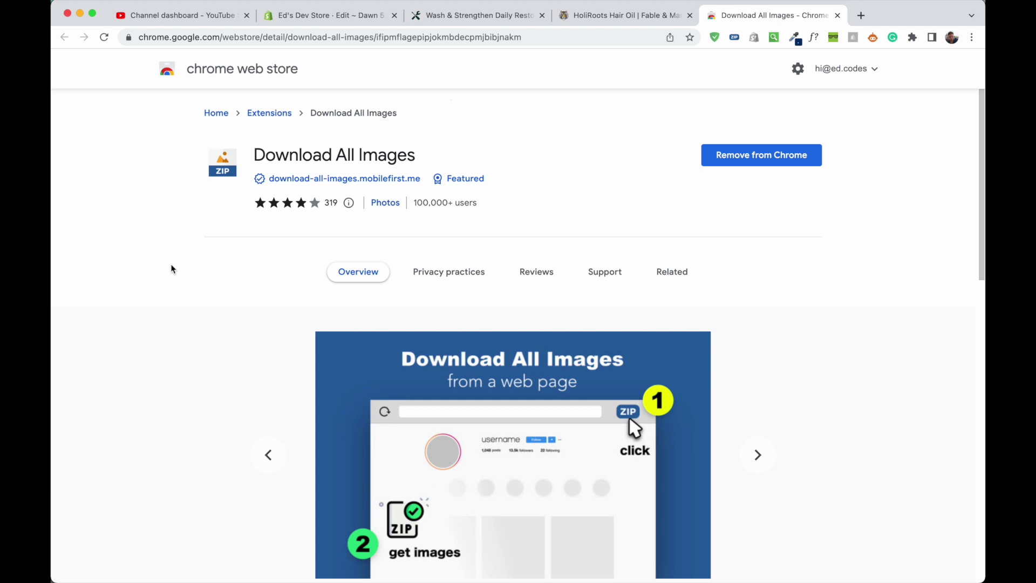
{"action": "left_click", "coordinate": [610, 16]}
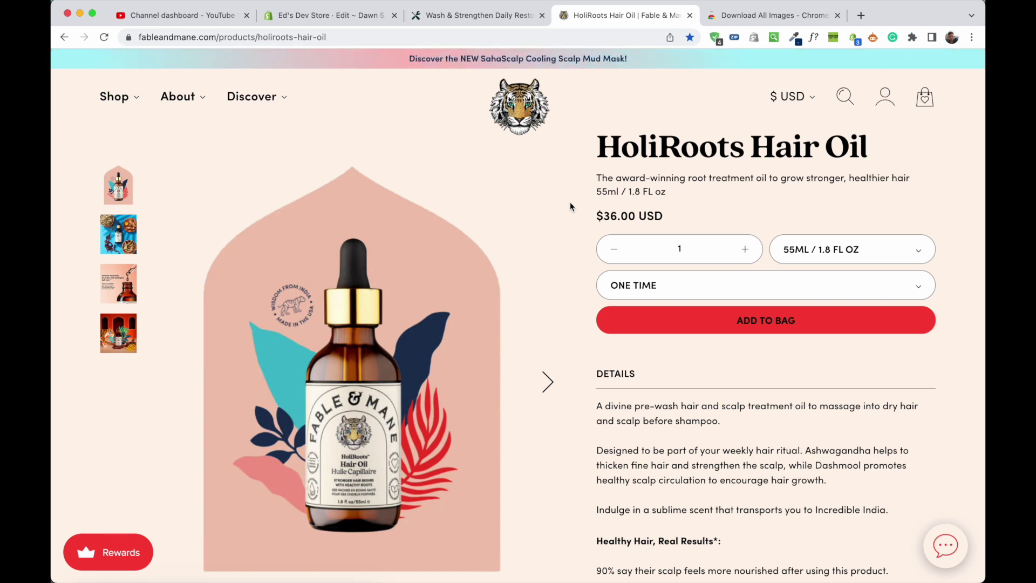
Open the Fable & Mane home page and go to the "Inspired by Indian Beauty Secrets" banner
{"action": "left_click", "coordinate": [519, 108]}
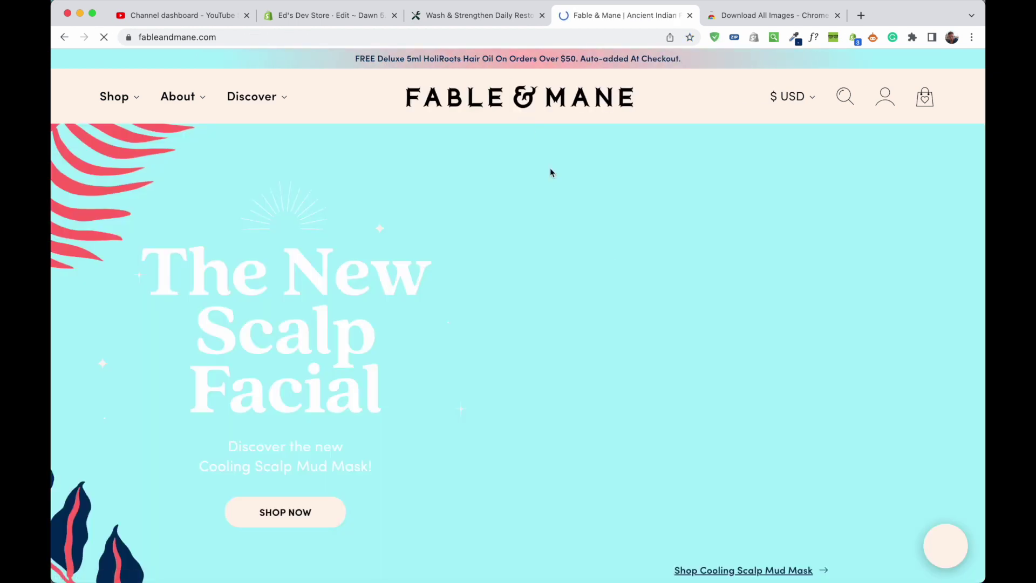
{"action": "scroll", "coordinate": [643, 300], "scroll_direction": "down", "scroll_amount": 1}
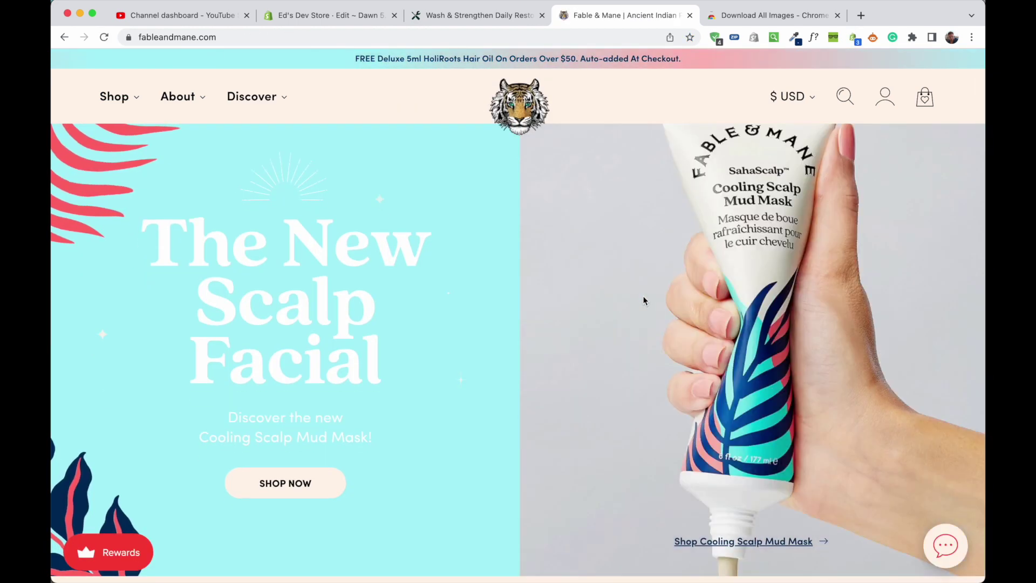
{"action": "scroll", "coordinate": [643, 301], "scroll_direction": "down", "scroll_amount": 3}
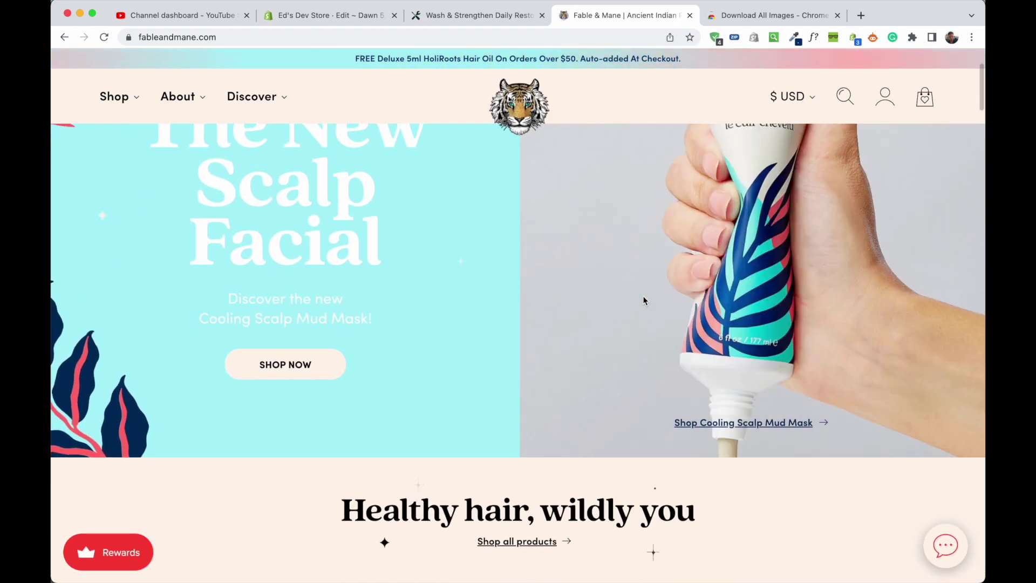
{"action": "scroll", "coordinate": [643, 300], "scroll_direction": "down", "scroll_amount": 10}
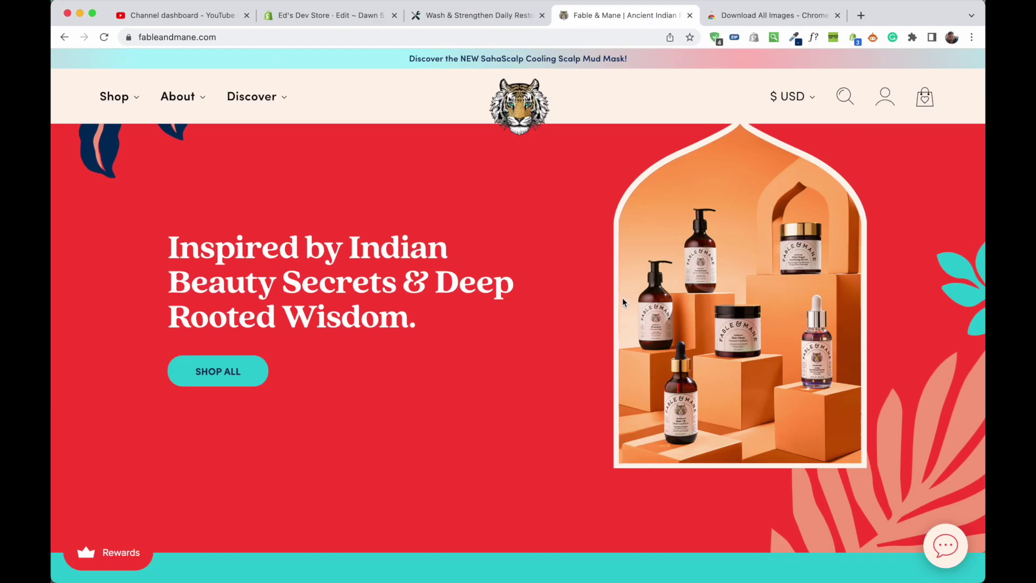
{"action": "right_click", "coordinate": [686, 279]}
{"action": "left_click", "coordinate": [745, 301]}
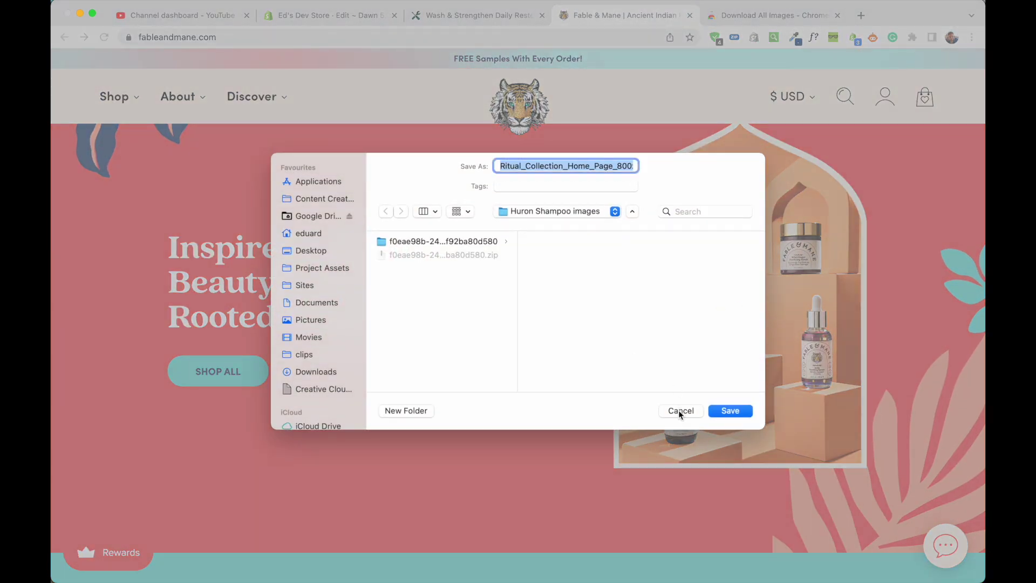
{"action": "left_click", "coordinate": [680, 412]}
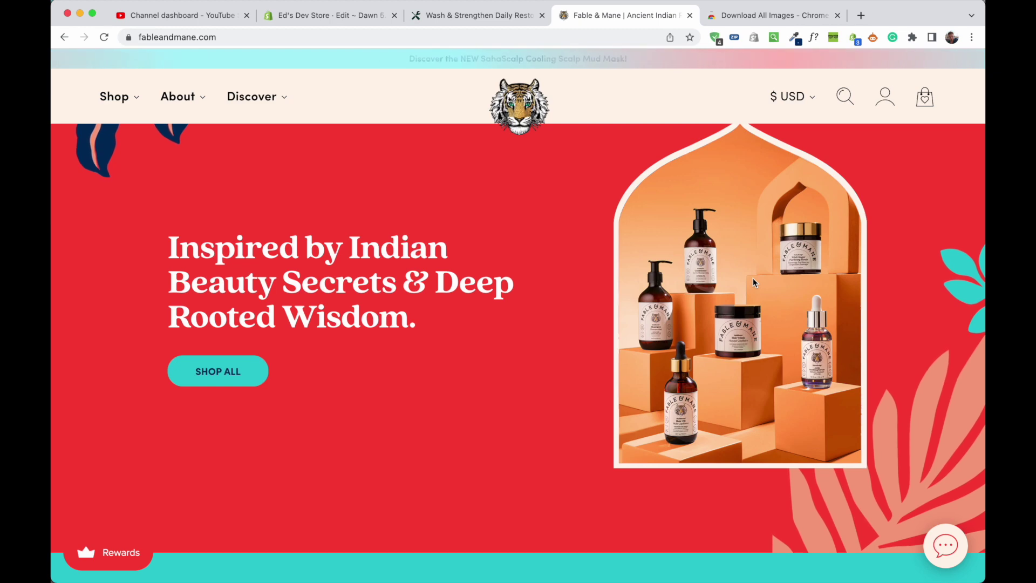
Look through the home page's images from the hero banner to the founders section
{"action": "scroll", "coordinate": [754, 282], "scroll_direction": "down", "scroll_amount": 3}
{"action": "scroll", "coordinate": [754, 282], "scroll_direction": "down", "scroll_amount": 2}
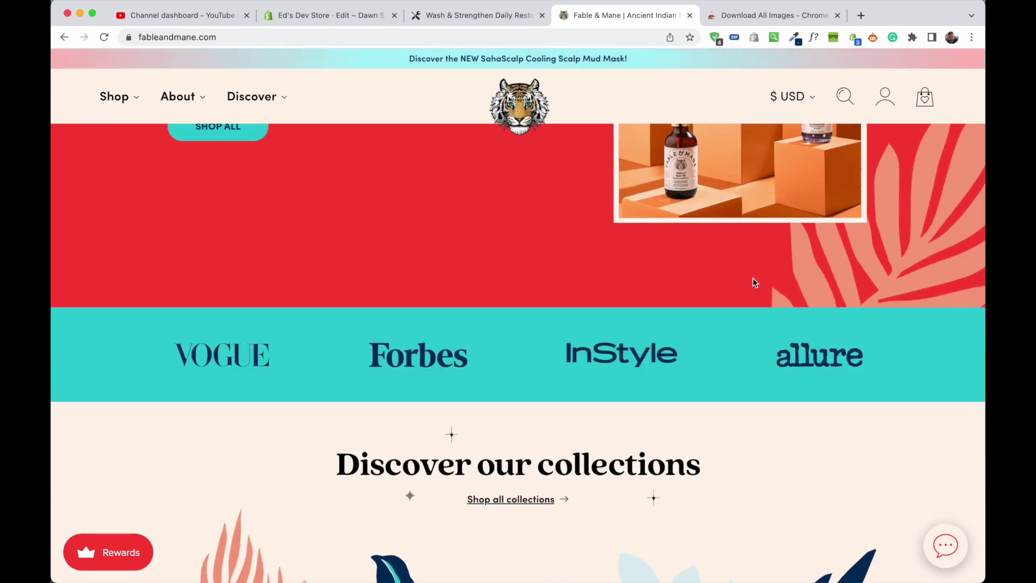
{"action": "scroll", "coordinate": [754, 281], "scroll_direction": "up", "scroll_amount": 7}
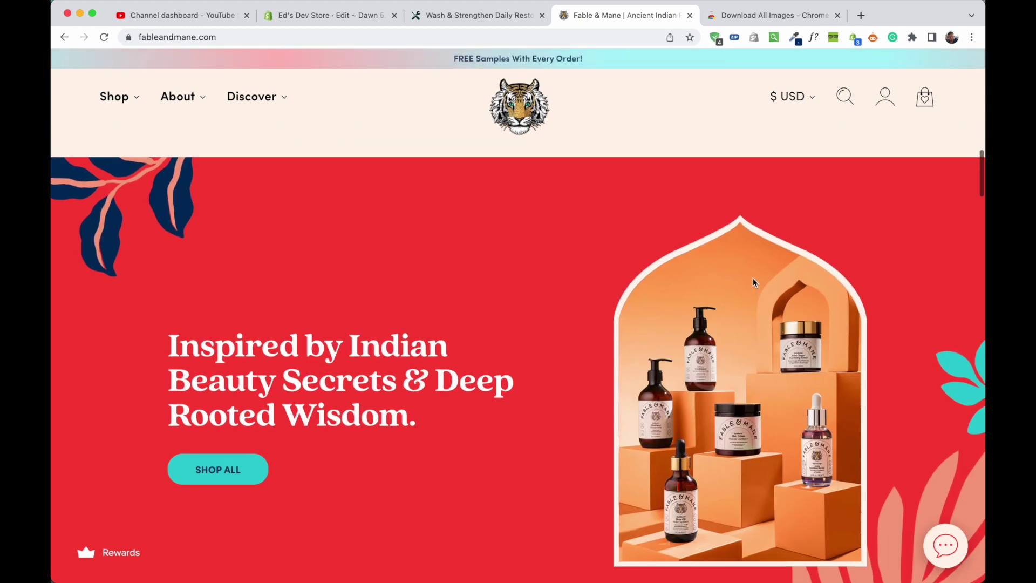
{"action": "scroll", "coordinate": [754, 282], "scroll_direction": "down", "scroll_amount": 3}
{"action": "scroll", "coordinate": [753, 277], "scroll_direction": "down", "scroll_amount": 12}
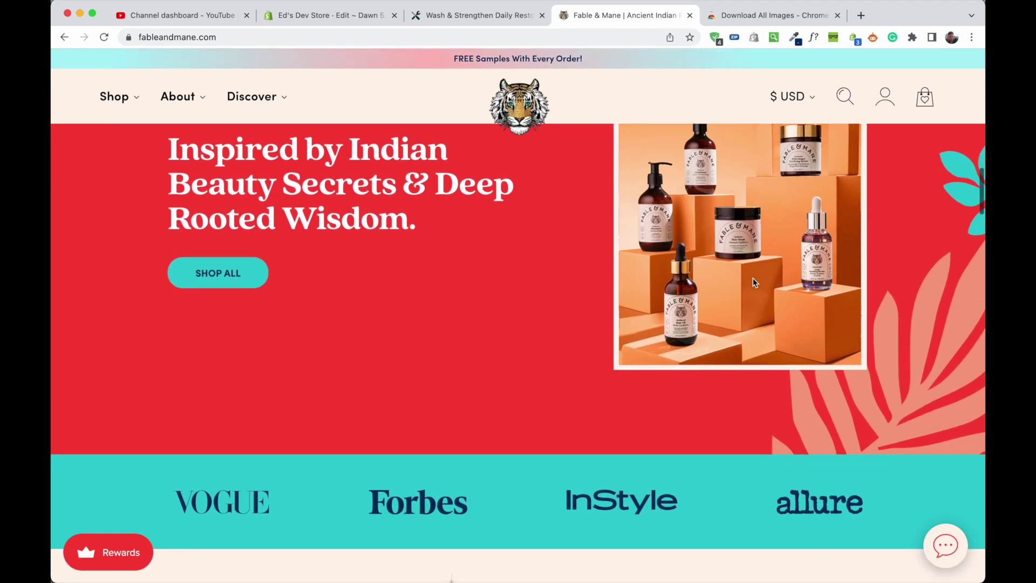
{"action": "scroll", "coordinate": [754, 282], "scroll_direction": "up", "scroll_amount": 10}
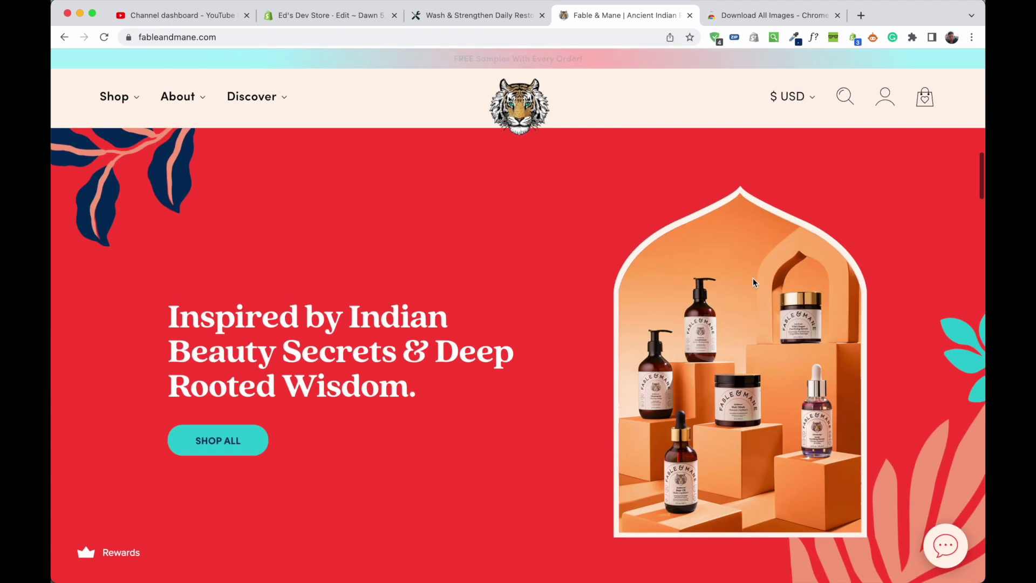
{"action": "scroll", "coordinate": [682, 284], "scroll_direction": "up", "scroll_amount": 15}
{"action": "scroll", "coordinate": [682, 284], "scroll_direction": "down", "scroll_amount": 17}
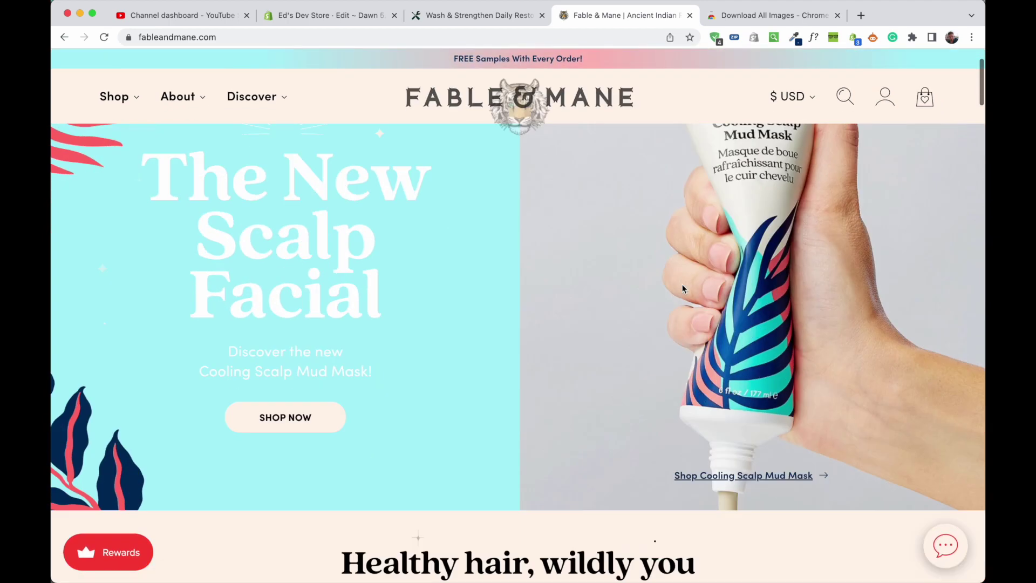
{"action": "scroll", "coordinate": [682, 284], "scroll_direction": "down", "scroll_amount": 10}
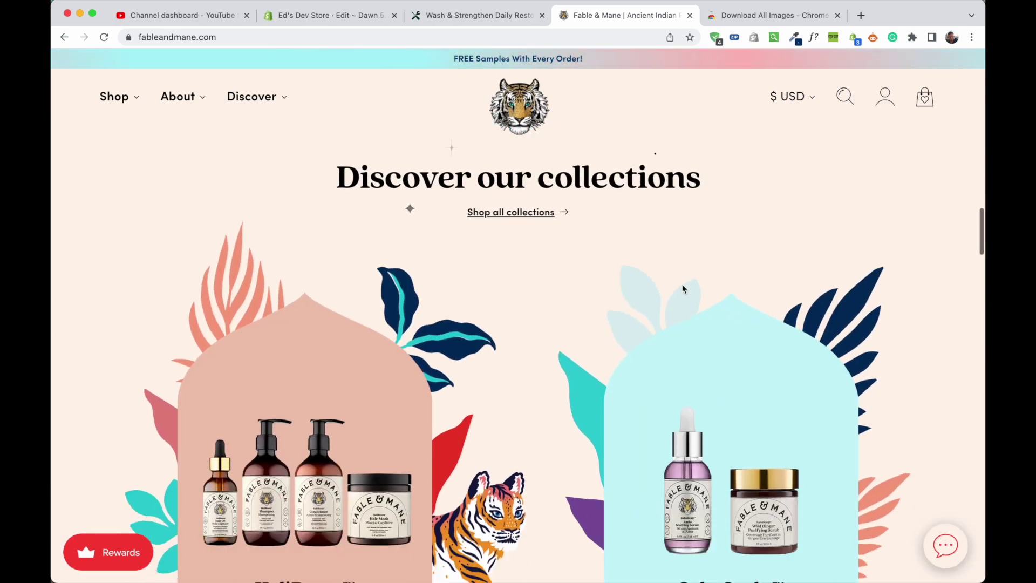
{"action": "scroll", "coordinate": [682, 289], "scroll_direction": "down", "scroll_amount": 12}
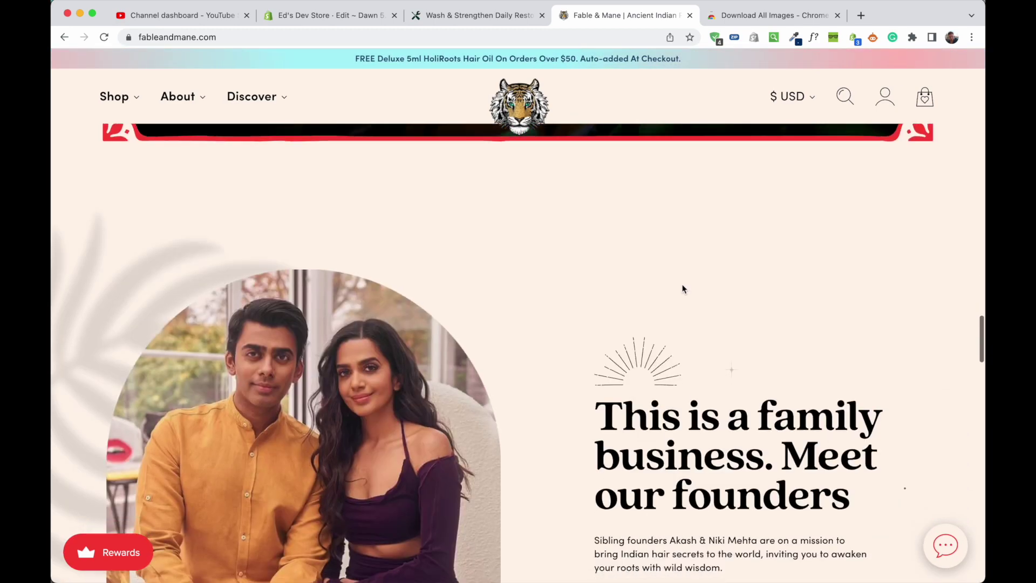
{"action": "scroll", "coordinate": [682, 288], "scroll_direction": "up", "scroll_amount": 20}
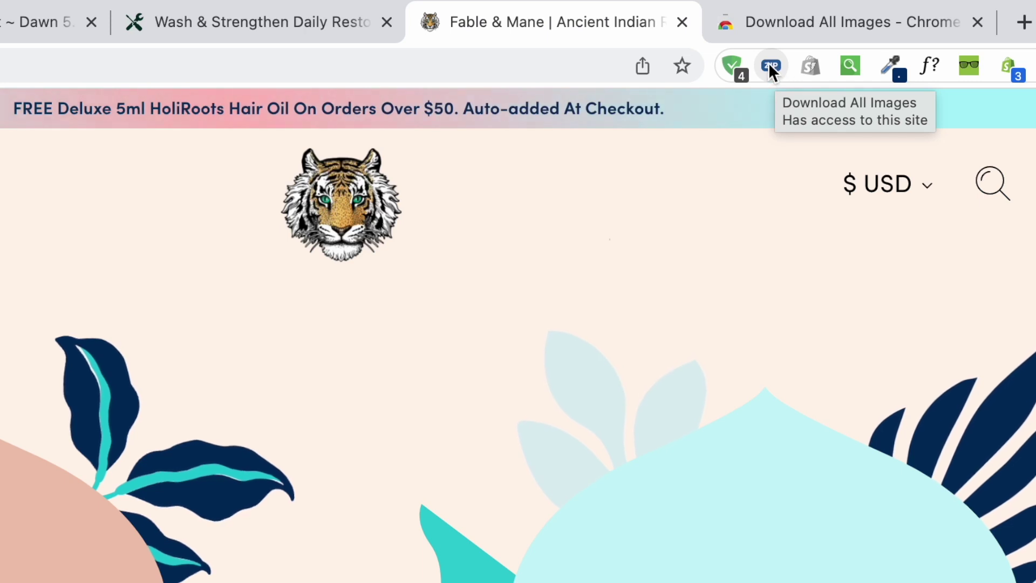
Save all images of the home page with the Download All Images extension and open the extracted folder
{"action": "left_click", "coordinate": [772, 67]}
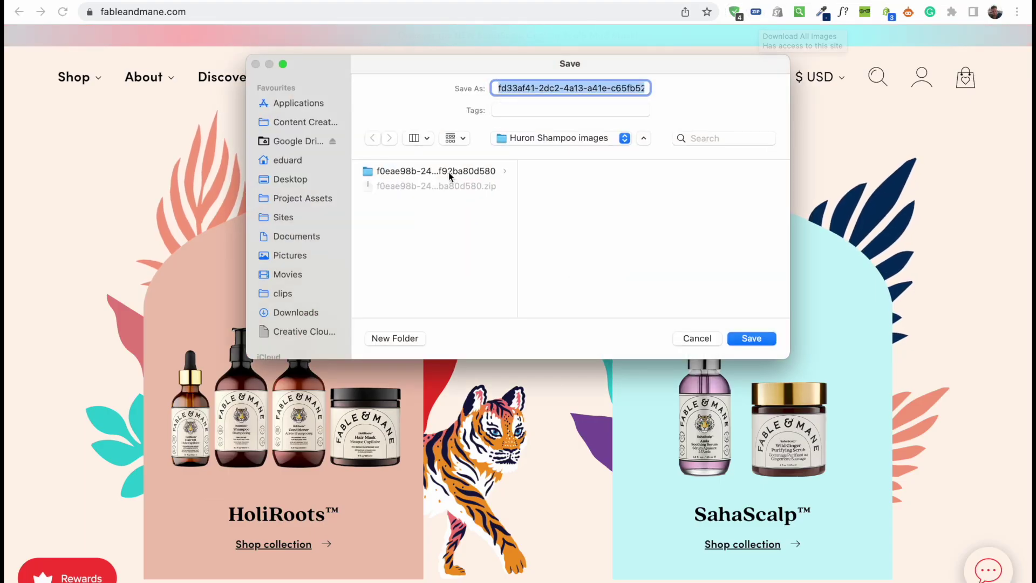
{"action": "left_click", "coordinate": [448, 173]}
{"action": "key", "text": "Return"}
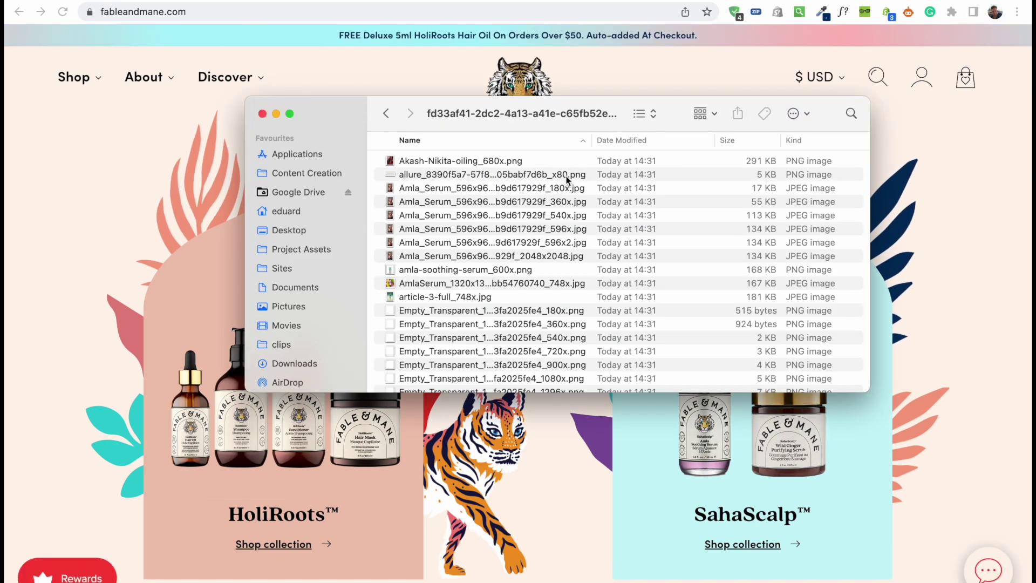
Preview the downloaded images one after another, from the first file to the AmlaSerum_1320x1320 image
{"action": "left_click_drag", "start_coordinate": [488, 162], "coordinate": [488, 167]}
{"action": "key", "text": "space"}
{"action": "key", "text": "Down"}
{"action": "key", "text": "Down"}
{"action": "key", "text": "Down"}
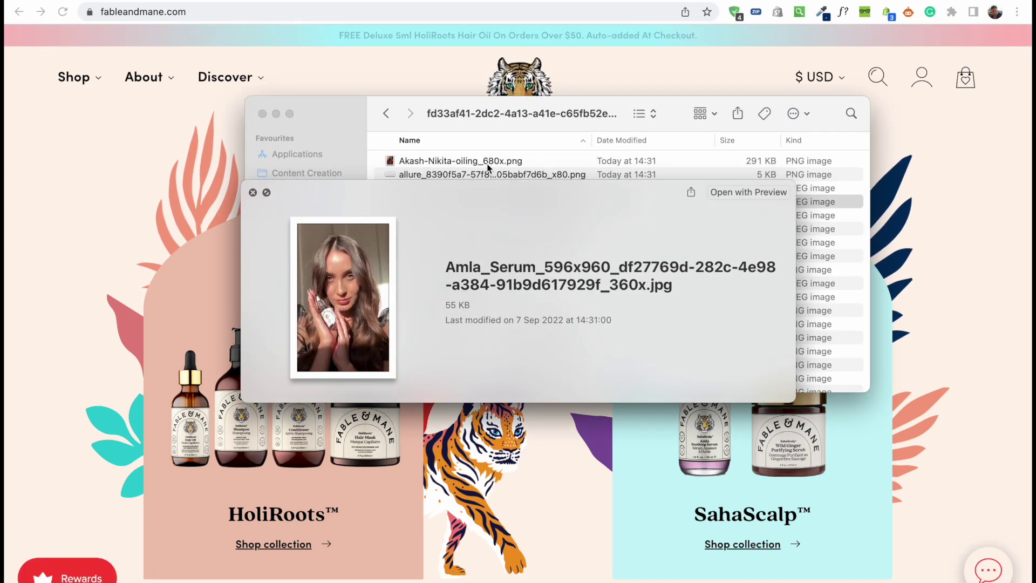
{"action": "key", "text": "Down"}
{"action": "key", "text": "Down"}
{"action": "key", "text": "Down"}
{"action": "key", "text": "Down"}
{"action": "key", "text": "Down"}
{"action": "key", "text": "Down"}
{"action": "key", "text": "space"}
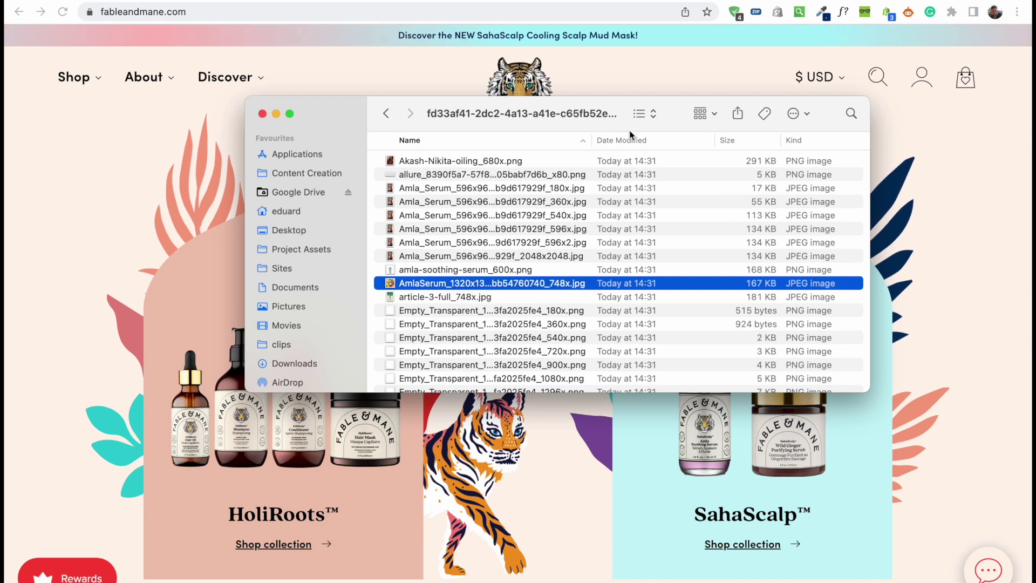
Show the downloaded images as icons, and return the folder to list view
{"action": "left_click", "coordinate": [645, 113]}
{"action": "left_click", "coordinate": [653, 101]}
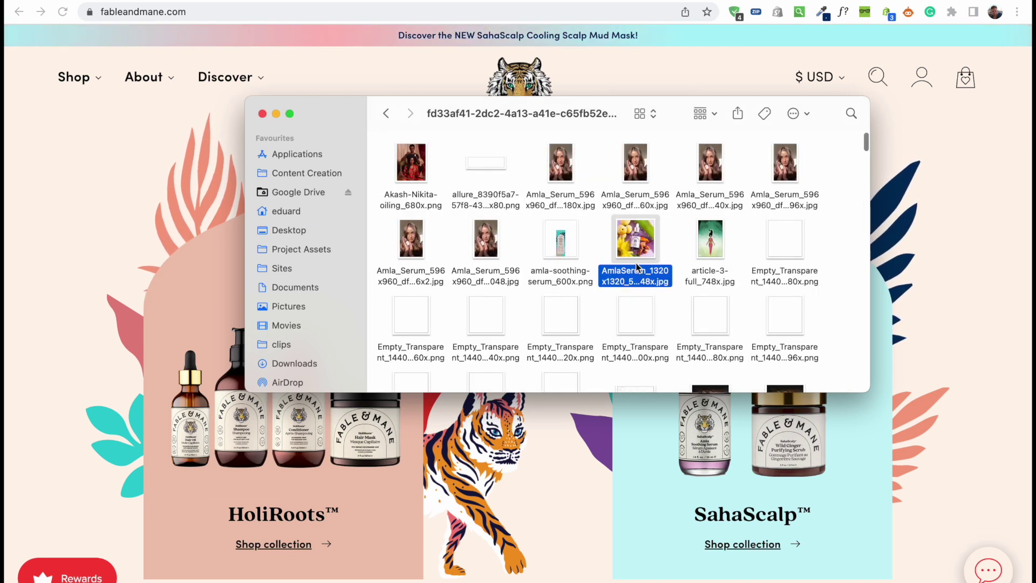
{"action": "key", "text": "super+2"}
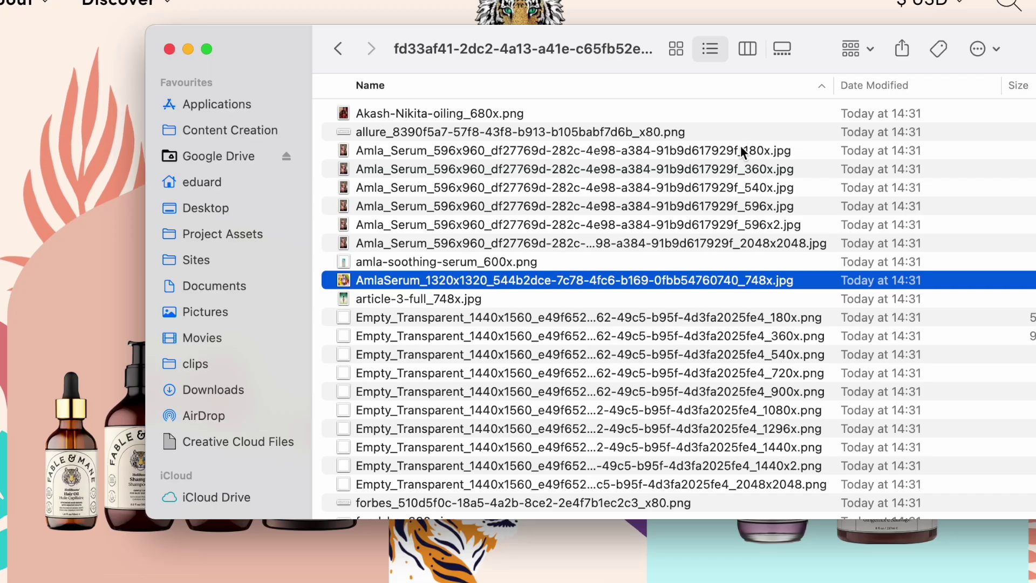
Go through the 180x, 360x and 540x size variants of the Amla_Serum_596x960 image
{"action": "left_click", "coordinate": [688, 189]}
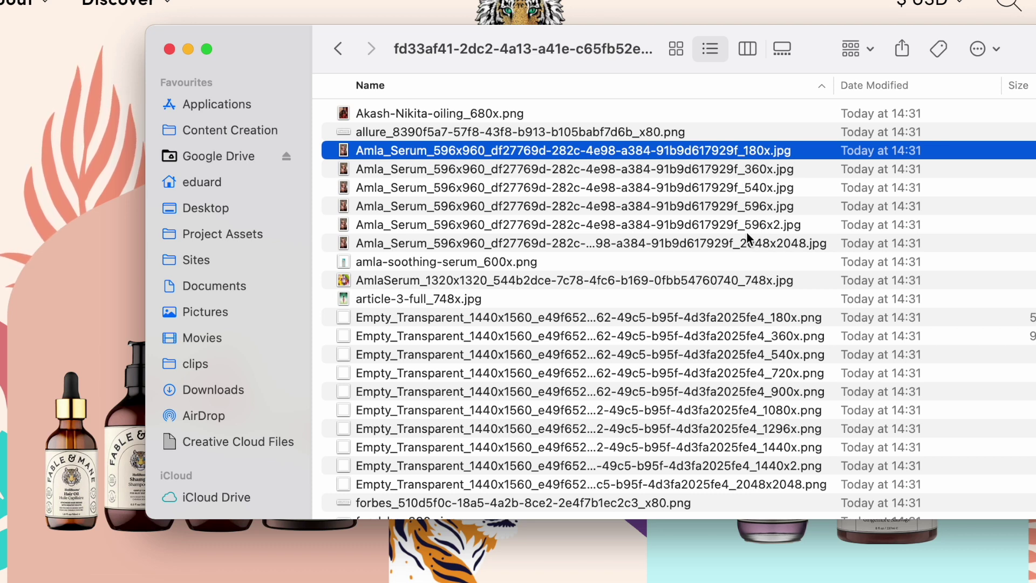
{"action": "left_click", "coordinate": [756, 170]}
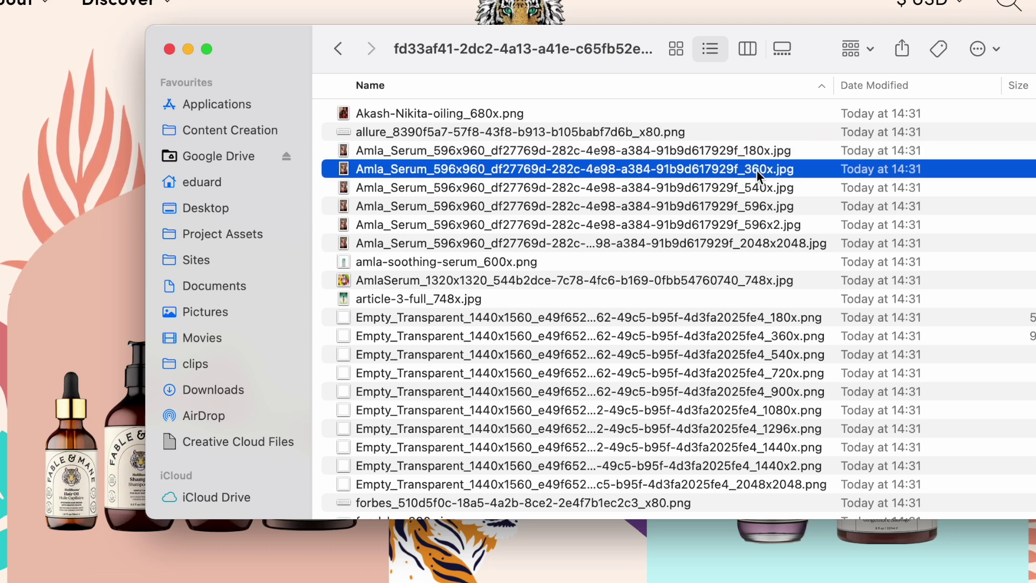
{"action": "left_click", "coordinate": [758, 189]}
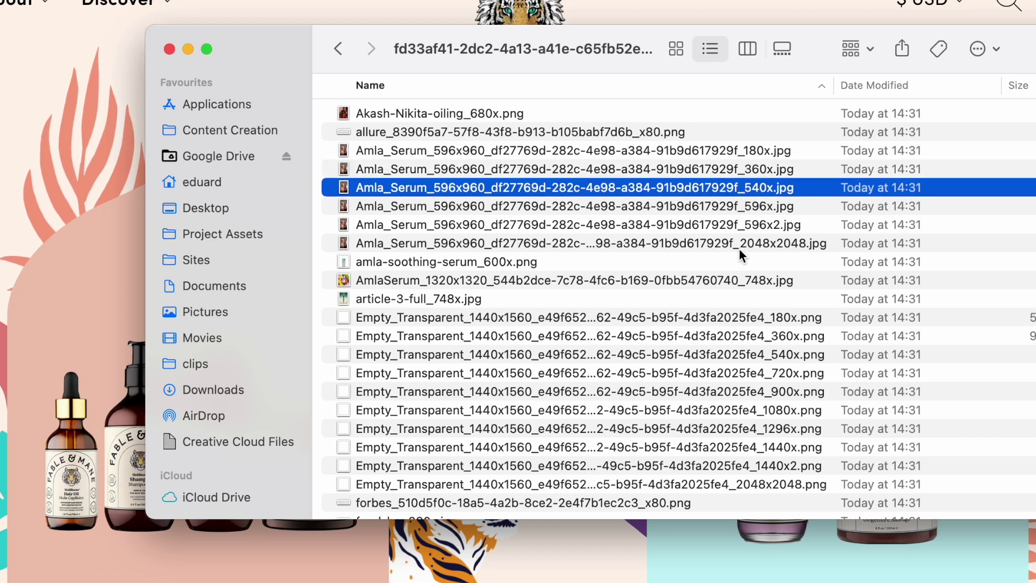
Preview the 2048x2048 variant of the Amla_Serum image at full size and keep that file selected
{"action": "left_click", "coordinate": [612, 245]}
{"action": "key", "text": "space"}
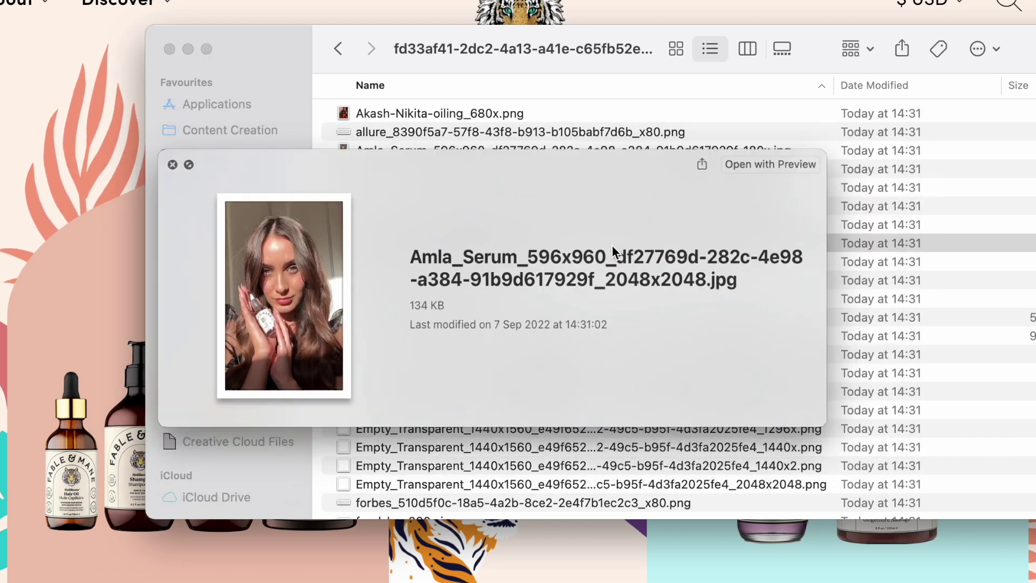
{"action": "key", "text": "space"}
{"action": "key", "text": "space"}
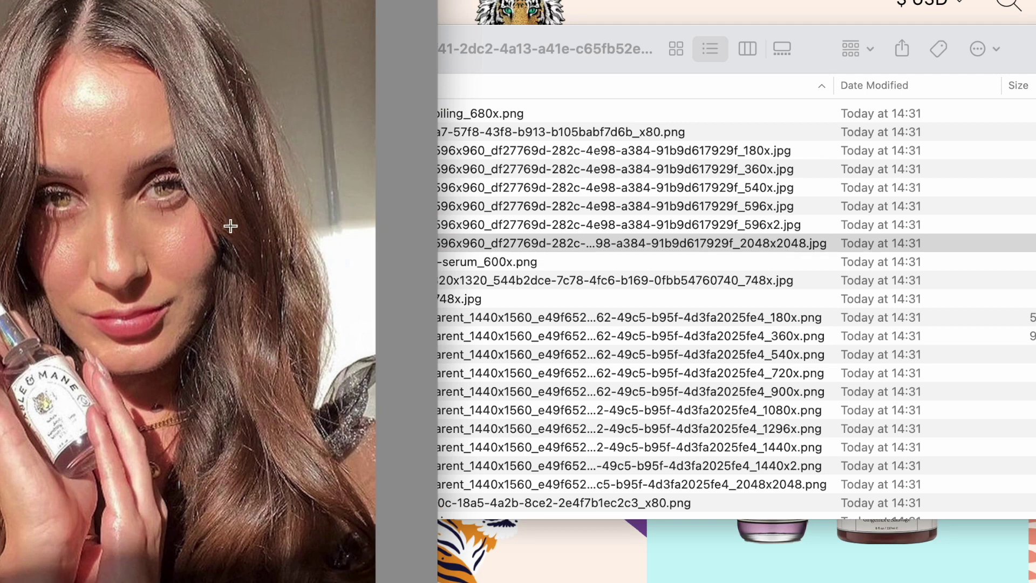
{"action": "key", "text": "space"}
{"action": "left_click", "coordinate": [567, 231]}
{"action": "left_click", "coordinate": [586, 243]}
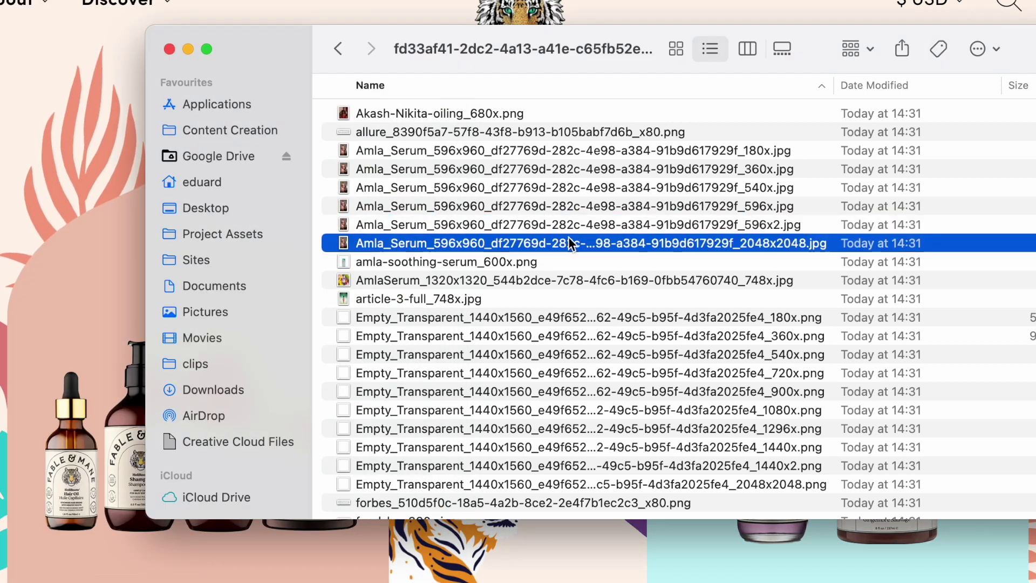
{"action": "mouse_move", "coordinate": [587, 246]}
{"action": "left_mouse_down"}
{"action": "mouse_move", "coordinate": [594, 143]}
{"action": "mouse_move", "coordinate": [580, 249]}
{"action": "left_mouse_up"}
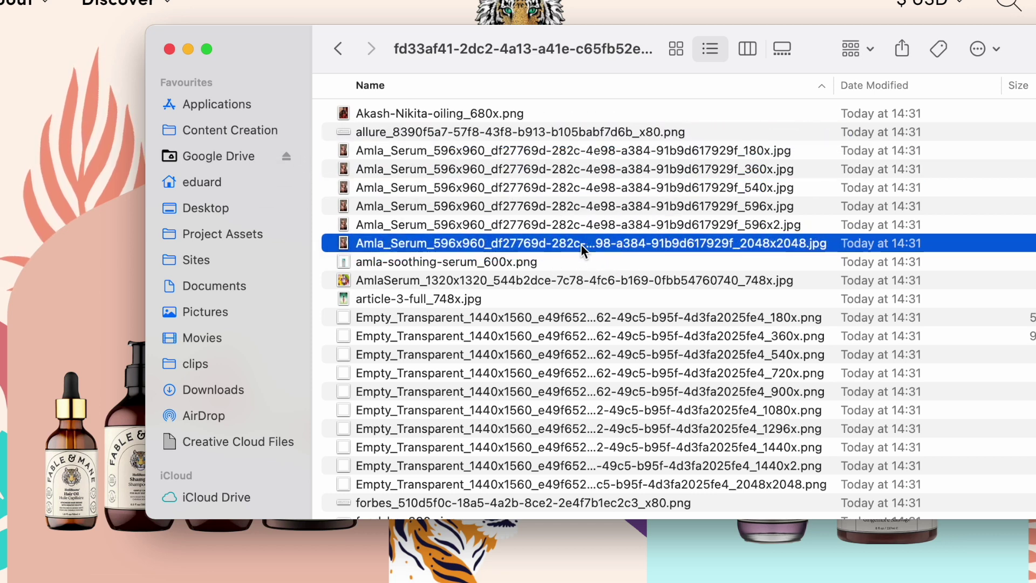
{"action": "key", "text": "Return"}
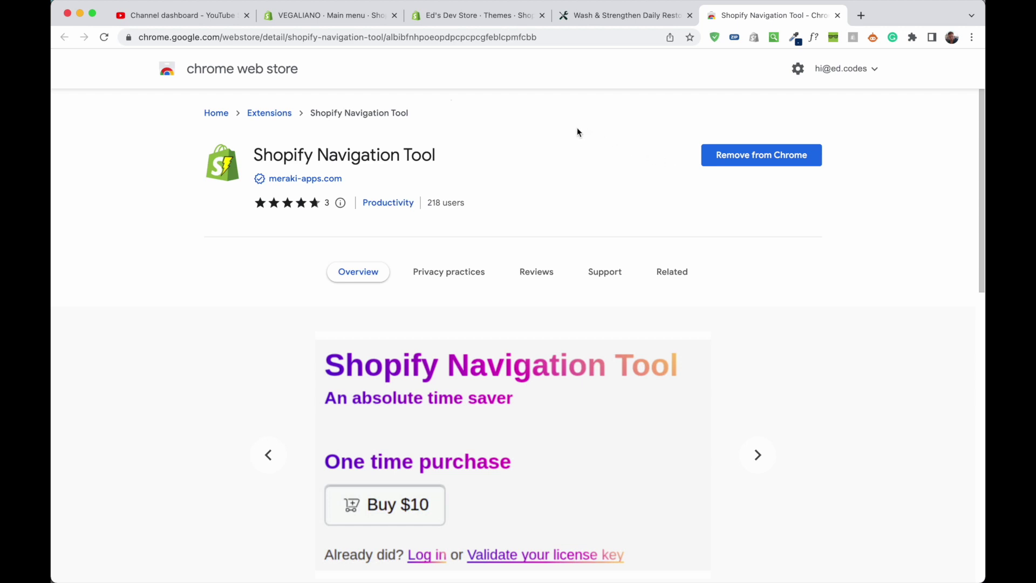
Switch to the VEGALIANO store's Main menu page and look through its nested menu items
{"action": "left_click", "coordinate": [327, 21]}
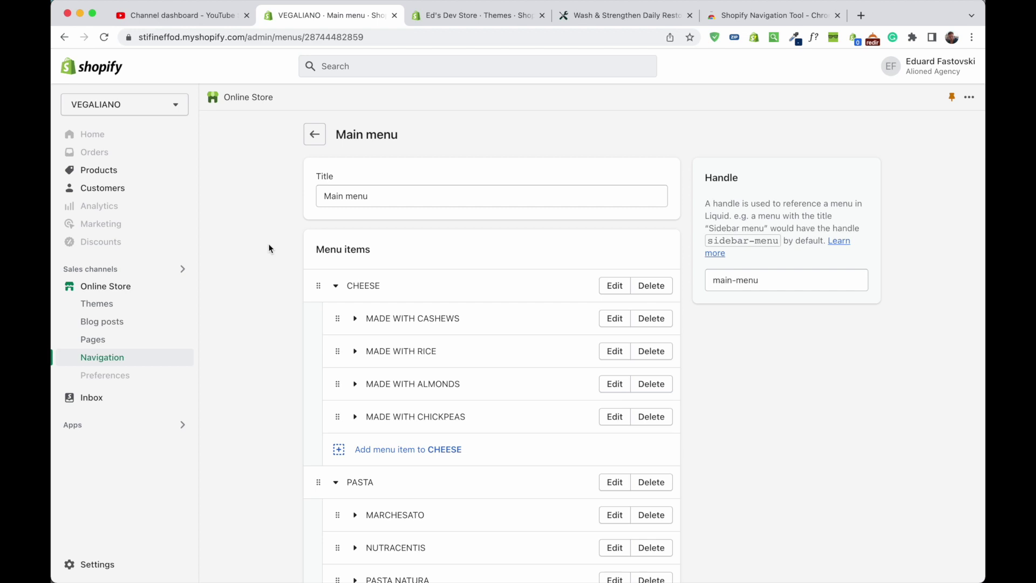
{"action": "scroll", "coordinate": [269, 248], "scroll_direction": "down", "scroll_amount": 2}
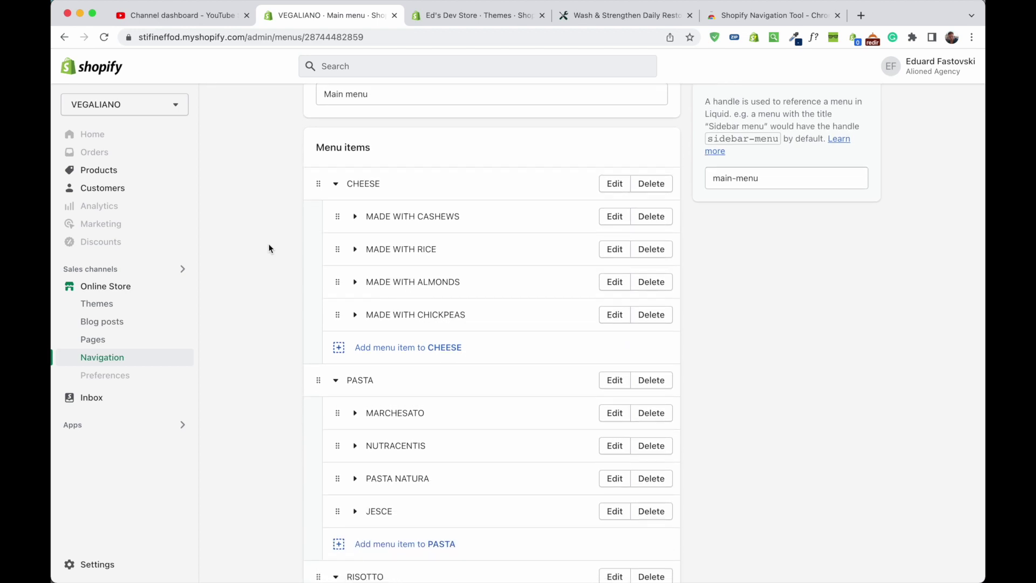
{"action": "scroll", "coordinate": [268, 248], "scroll_direction": "down", "scroll_amount": 1}
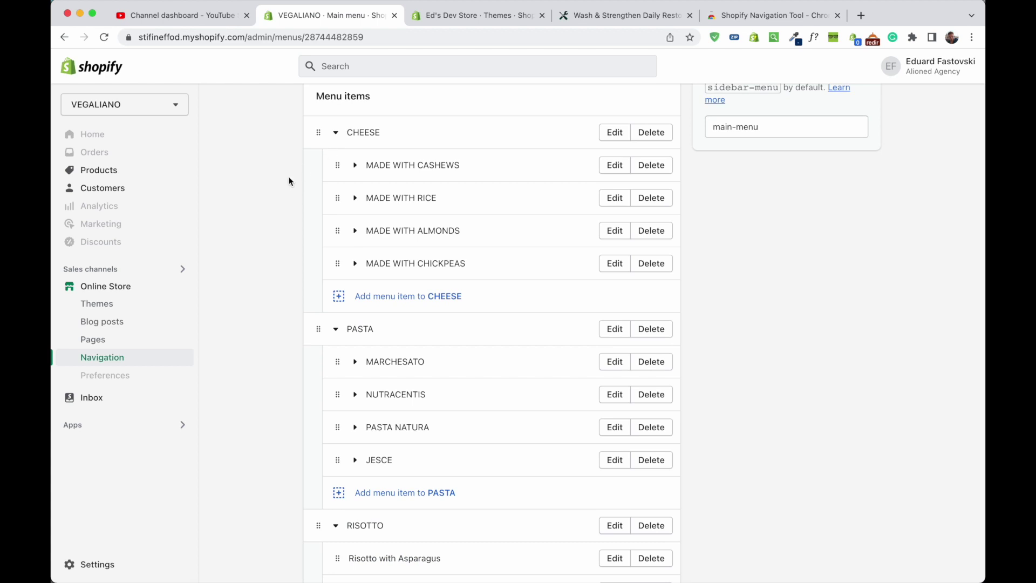
{"action": "scroll", "coordinate": [289, 178], "scroll_direction": "up", "scroll_amount": 3}
{"action": "scroll", "coordinate": [289, 178], "scroll_direction": "down", "scroll_amount": 2}
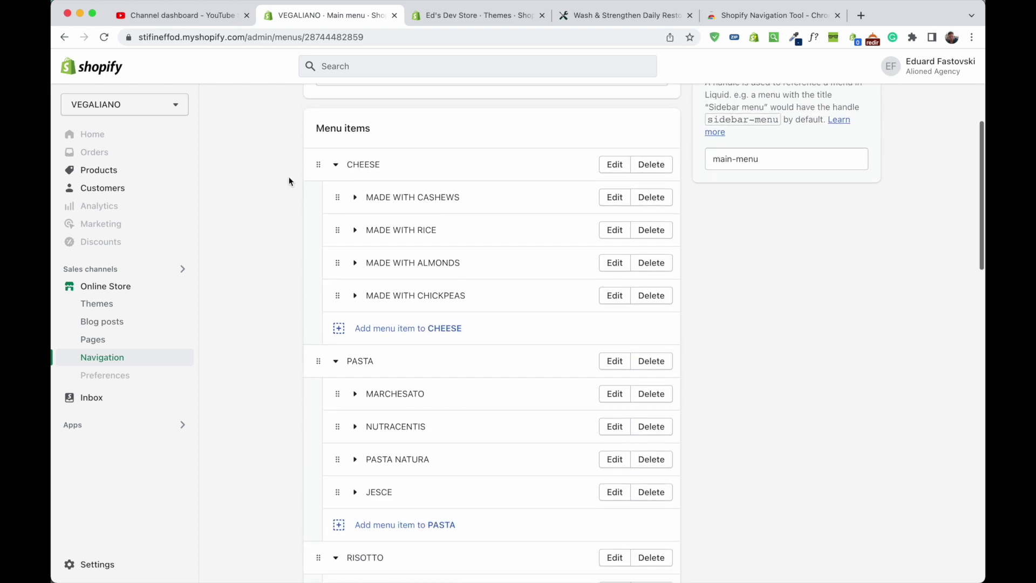
Collapse the CHEESE, PASTA, RISOTTO and SAUCES items of the main menu
{"action": "left_click", "coordinate": [337, 166]}
{"action": "left_click", "coordinate": [335, 203]}
{"action": "left_click", "coordinate": [336, 230]}
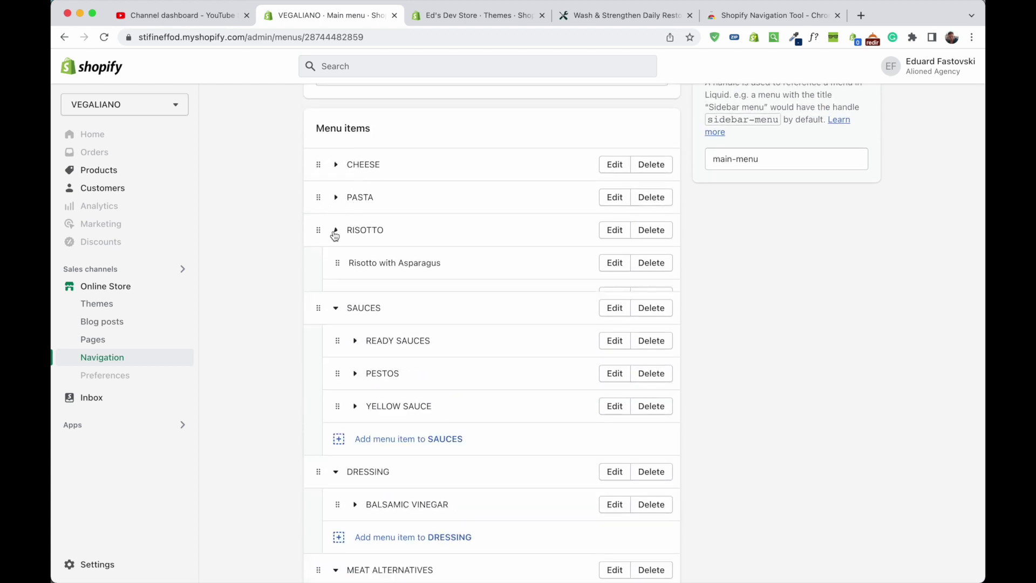
{"action": "left_click", "coordinate": [337, 262]}
Expand the CHEESE menu item and its MADE WITH CASHEWS submenu to show the products inside
{"action": "left_click", "coordinate": [336, 165]}
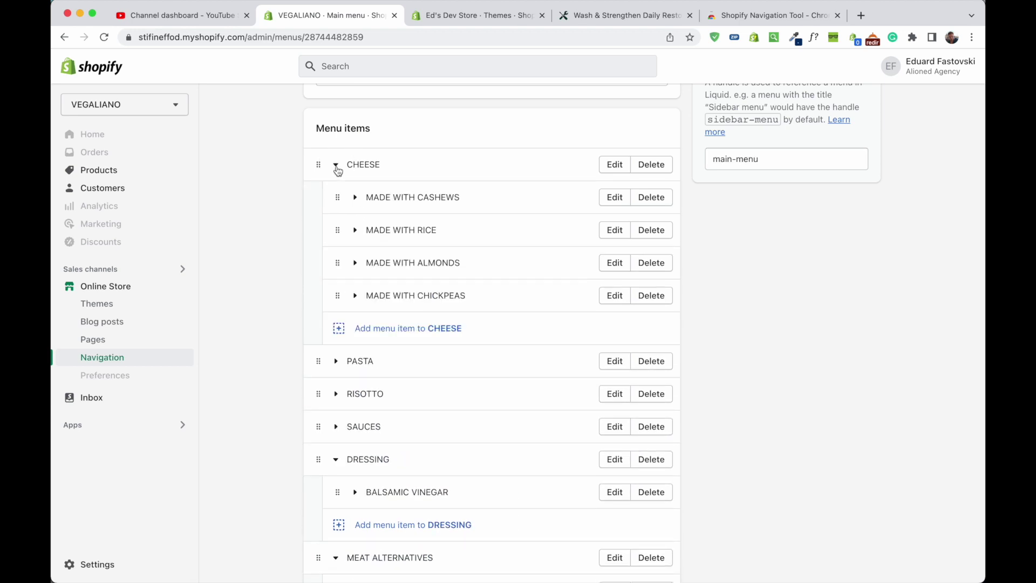
{"action": "left_click", "coordinate": [356, 198]}
{"action": "scroll", "coordinate": [455, 228], "scroll_direction": "down", "scroll_amount": 2}
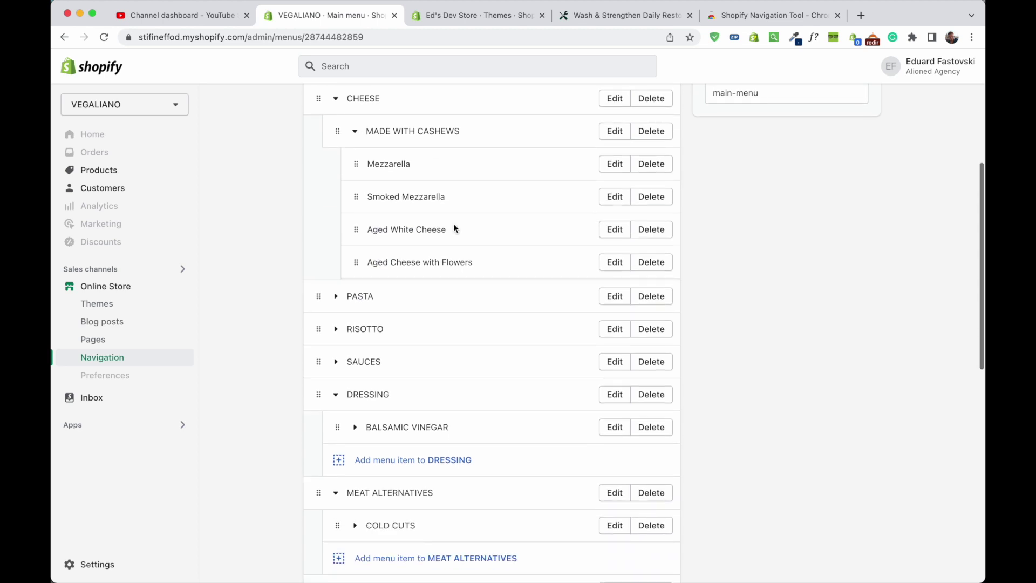
Look through the products under CHEESE's MADE WITH RICE and MADE WITH ALMONDS submenus, then collapse all of its open submenus
{"action": "left_click", "coordinate": [356, 132]}
{"action": "left_click", "coordinate": [356, 164]}
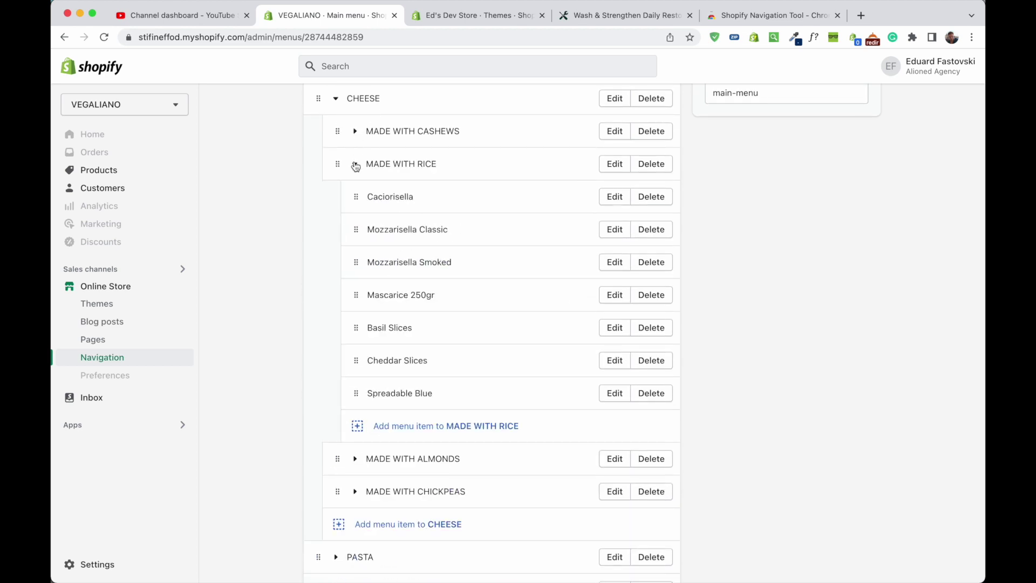
{"action": "left_click", "coordinate": [356, 164]}
{"action": "left_click", "coordinate": [355, 198]}
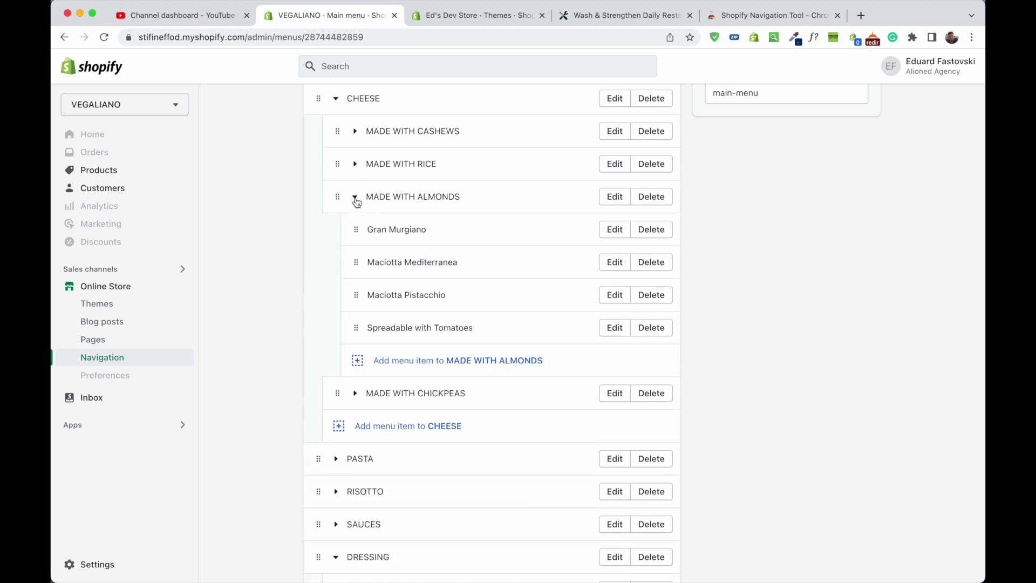
{"action": "scroll", "coordinate": [535, 219], "scroll_direction": "up", "scroll_amount": 3}
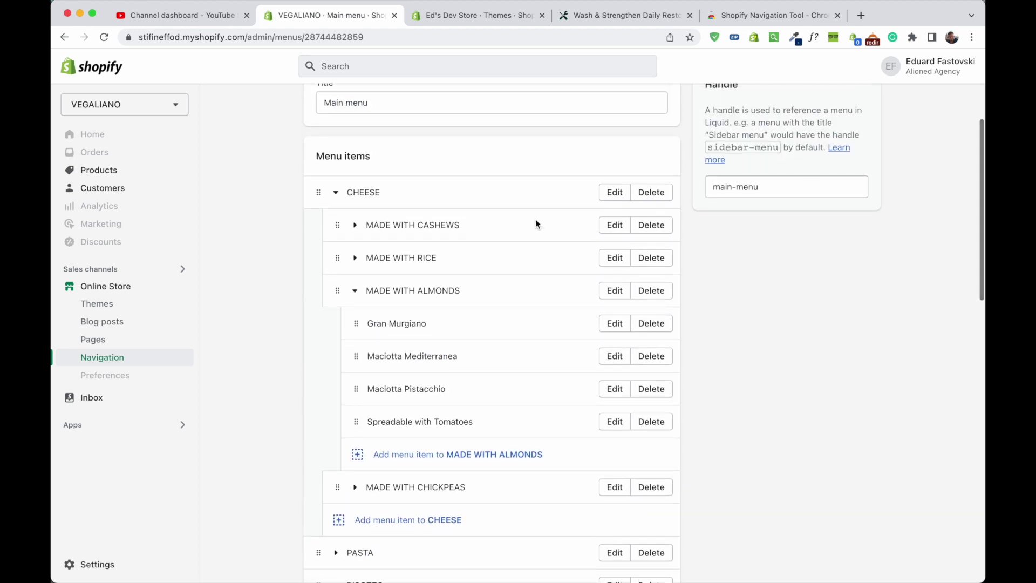
{"action": "left_click", "coordinate": [355, 291]}
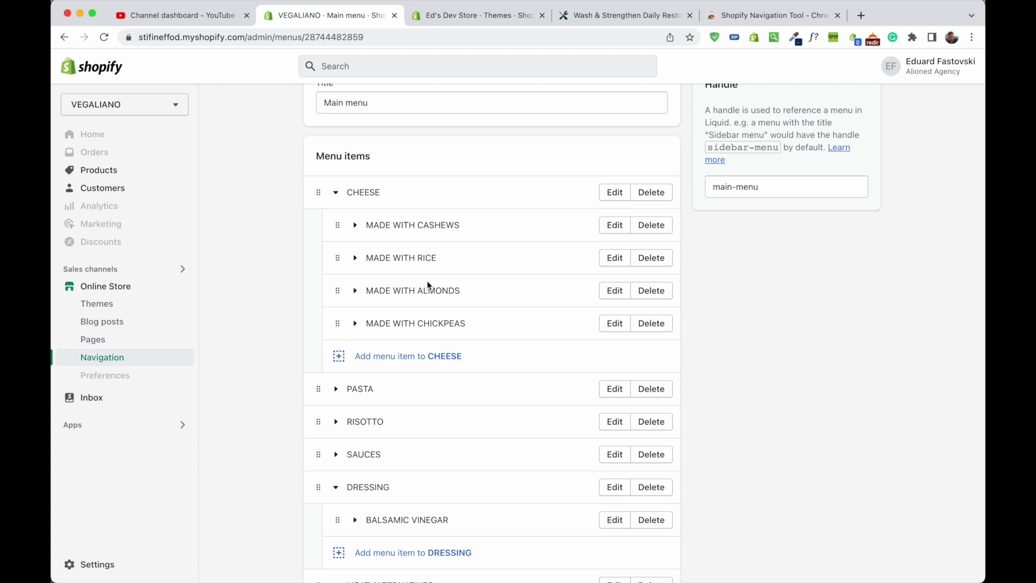
Expand the PASTA menu item and its PASTA NATURA submenu to show the products inside
{"action": "scroll", "coordinate": [427, 284], "scroll_direction": "down", "scroll_amount": 1}
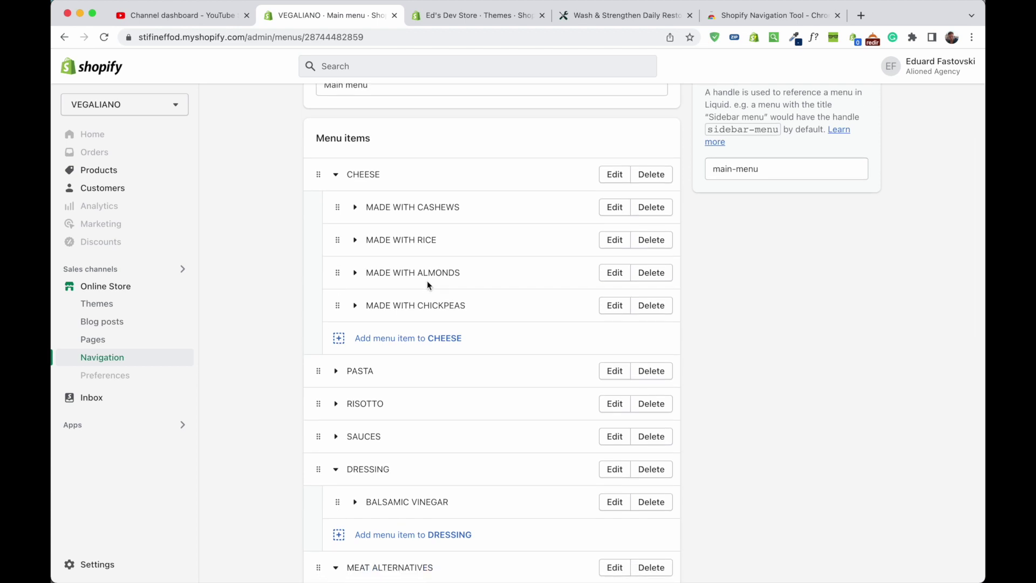
{"action": "scroll", "coordinate": [426, 285], "scroll_direction": "down", "scroll_amount": 4}
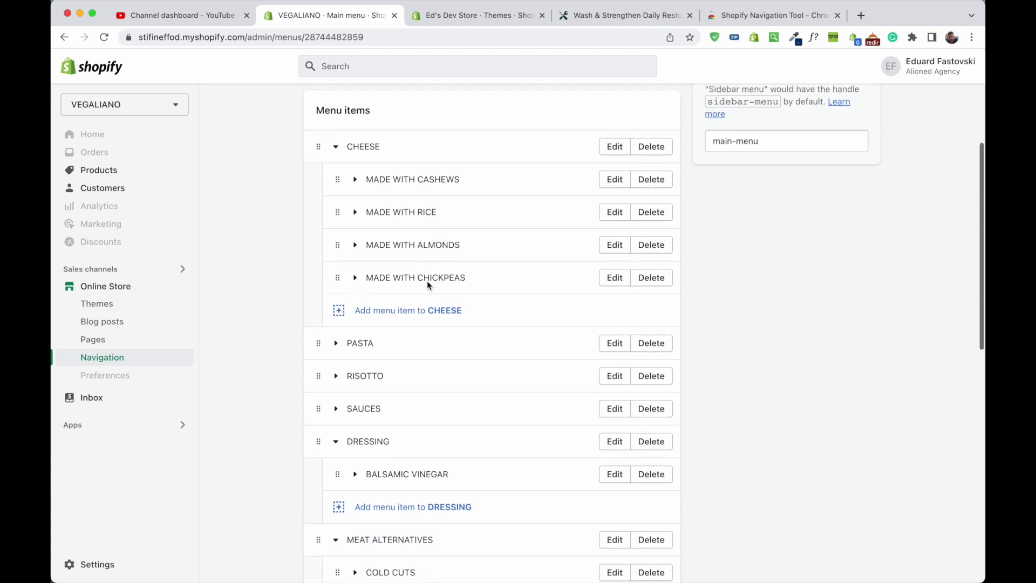
{"action": "left_click", "coordinate": [335, 301]}
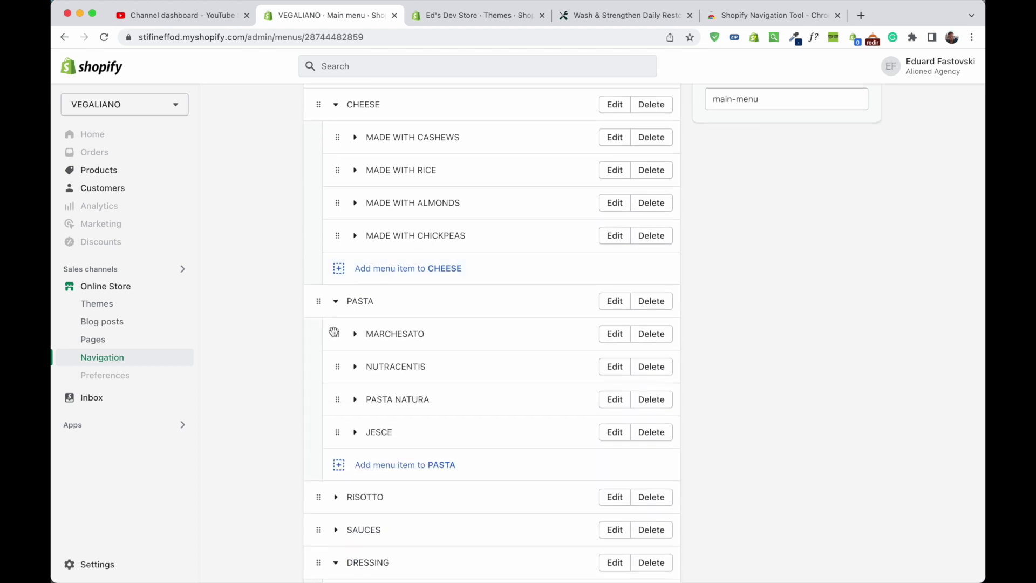
{"action": "left_click", "coordinate": [354, 404]}
{"action": "left_click", "coordinate": [354, 401]}
Export VEGALIANO's main menu to a file with the Shopify Navigation Tool extension
{"action": "left_click", "coordinate": [801, 21]}
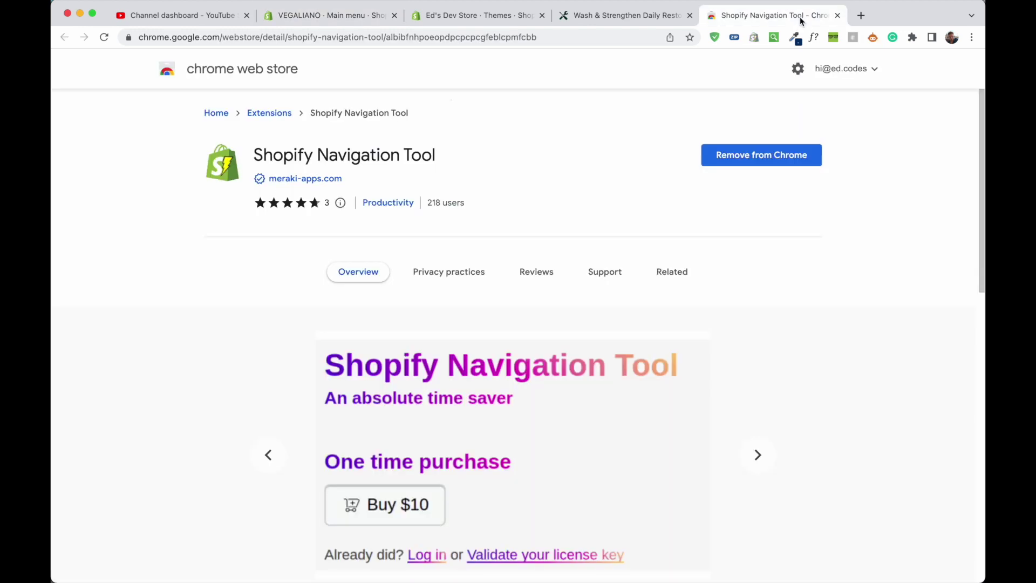
{"action": "left_click", "coordinate": [324, 15]}
{"action": "left_click", "coordinate": [754, 38]}
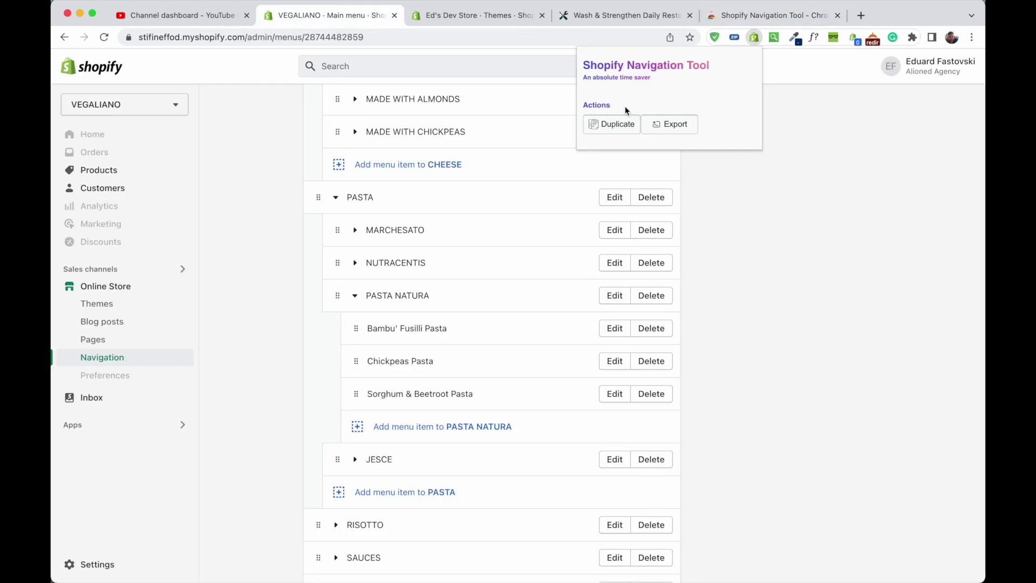
{"action": "left_click", "coordinate": [684, 127]}
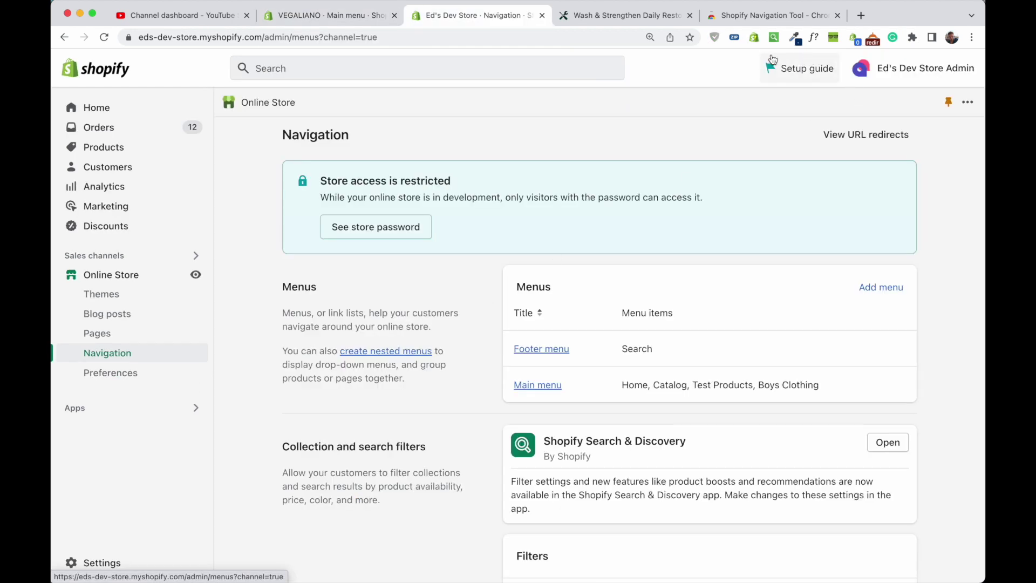
Import the file main-menu - 1661869801047.json from the Desktop into Ed's Dev Store with the Shopify Navigation Tool
{"action": "left_click", "coordinate": [754, 37]}
{"action": "left_click", "coordinate": [629, 125]}
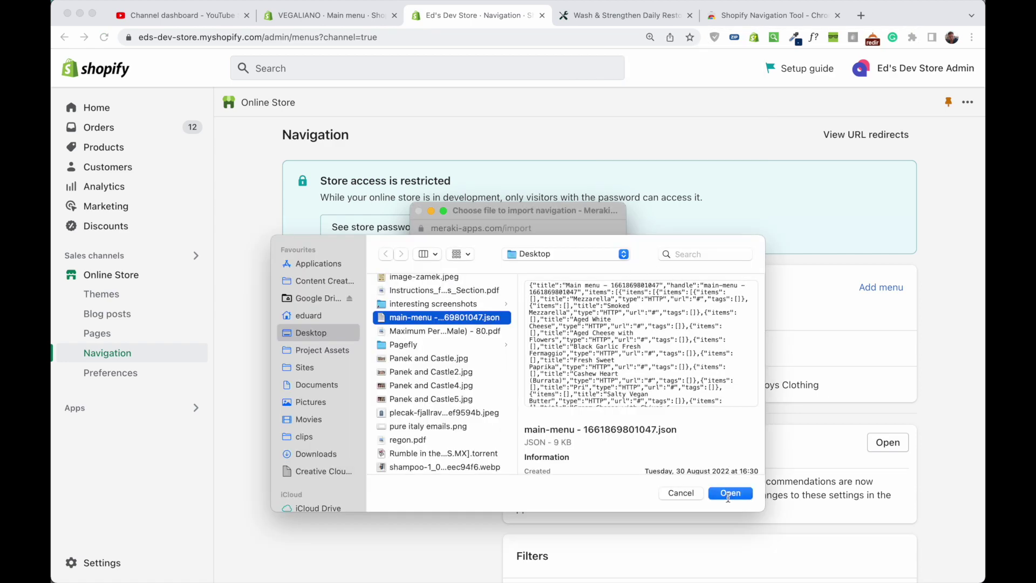
{"action": "left_click", "coordinate": [730, 493]}
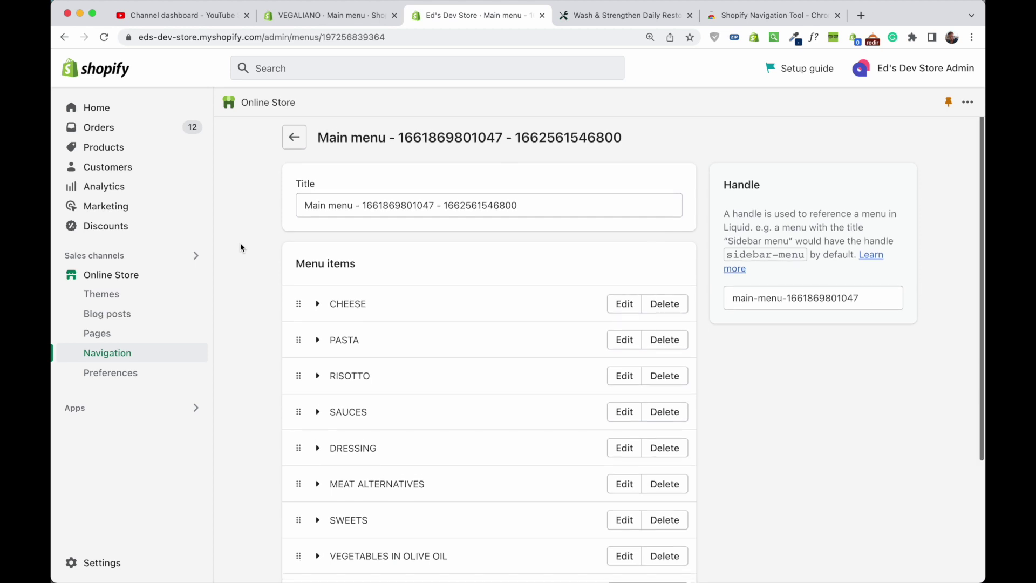
Expand CHEESE and its MADE WITH CASHEWS submenu in the imported menu to show the nested products
{"action": "scroll", "coordinate": [241, 243], "scroll_direction": "down", "scroll_amount": 5}
{"action": "left_click", "coordinate": [317, 161]}
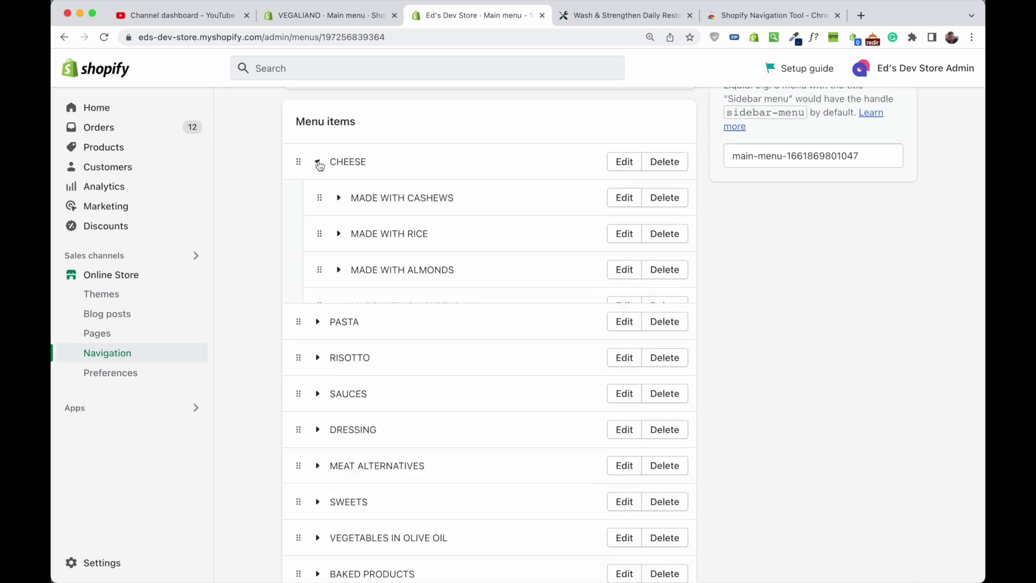
{"action": "left_click", "coordinate": [339, 198]}
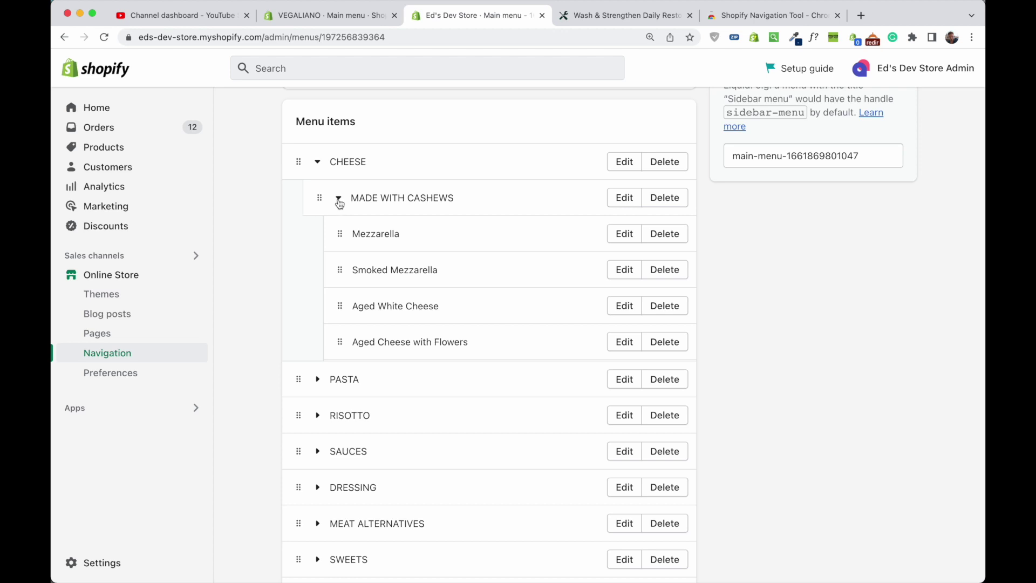
{"action": "left_click", "coordinate": [339, 206]}
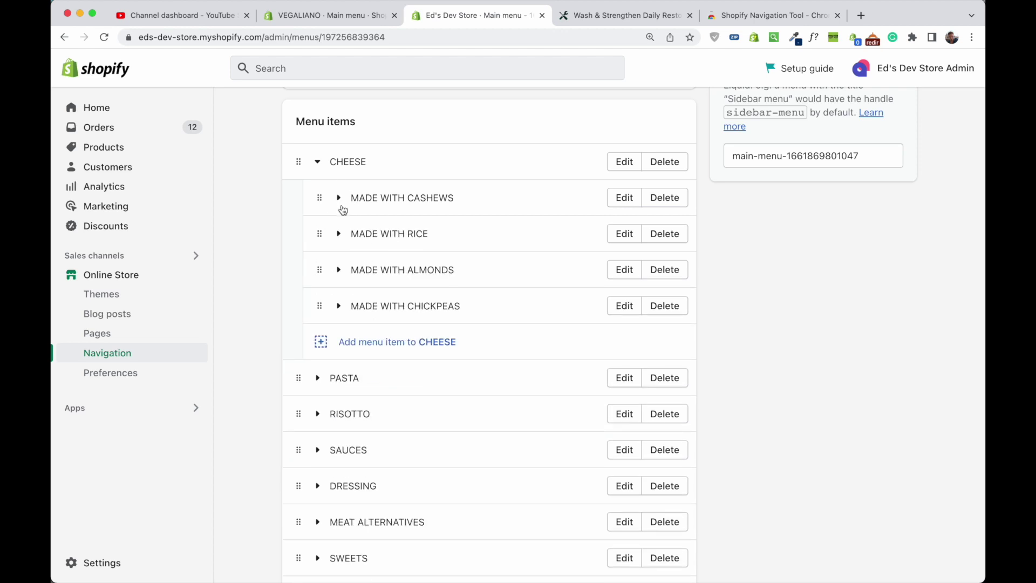
{"action": "left_click", "coordinate": [343, 210]}
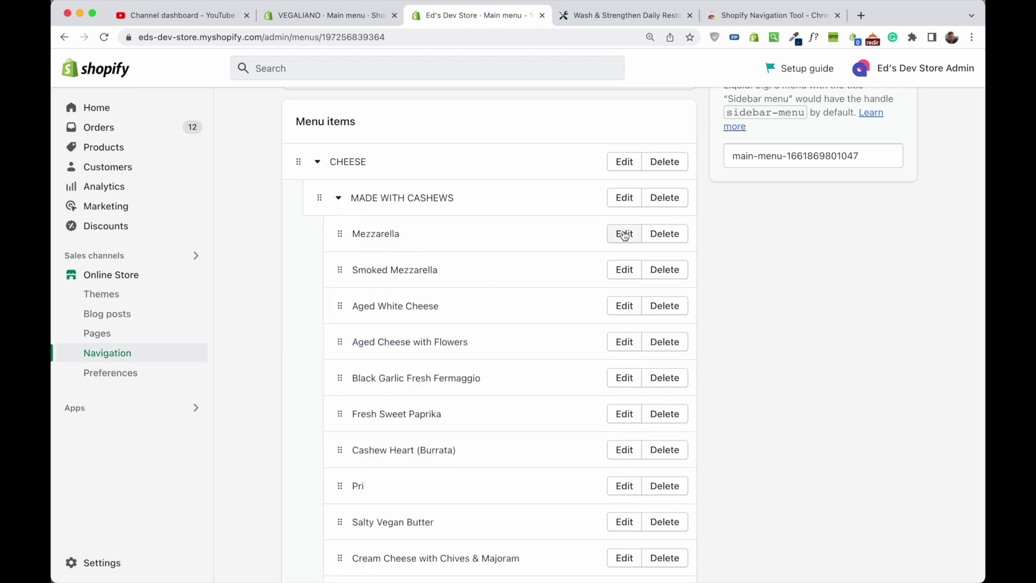
Inspect the link setting of the imported MADE WITH CASHEWS item and close its editor without changes
{"action": "left_click", "coordinate": [625, 198]}
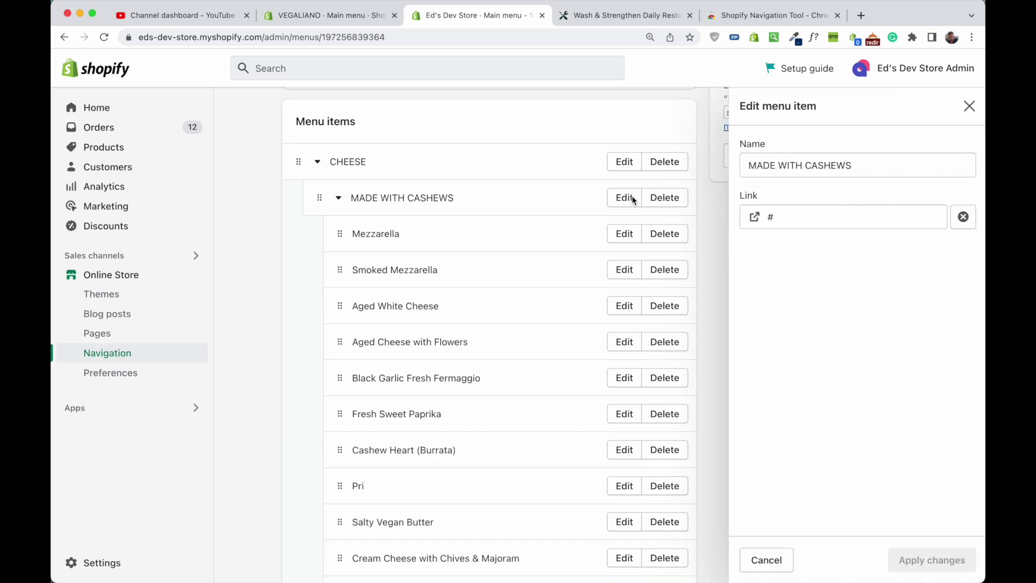
{"action": "left_click", "coordinate": [798, 206]}
{"action": "left_click", "coordinate": [783, 218]}
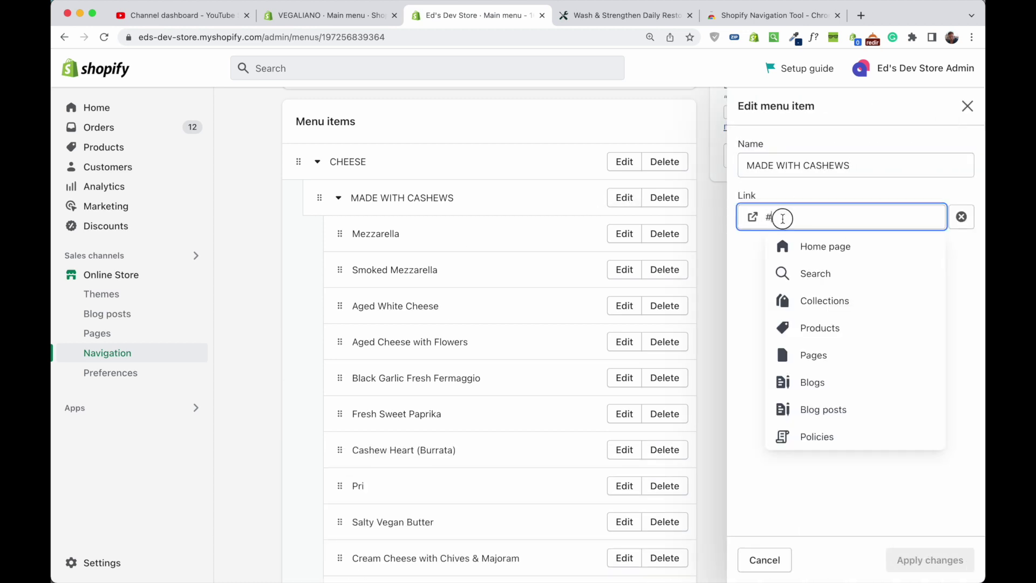
{"action": "left_click", "coordinate": [977, 110]}
Collapse the MADE WITH CASHEWS submenu and briefly check the MADE WITH RICE submenu in the imported menu
{"action": "scroll", "coordinate": [573, 273], "scroll_direction": "down", "scroll_amount": 1}
{"action": "left_click", "coordinate": [337, 158]}
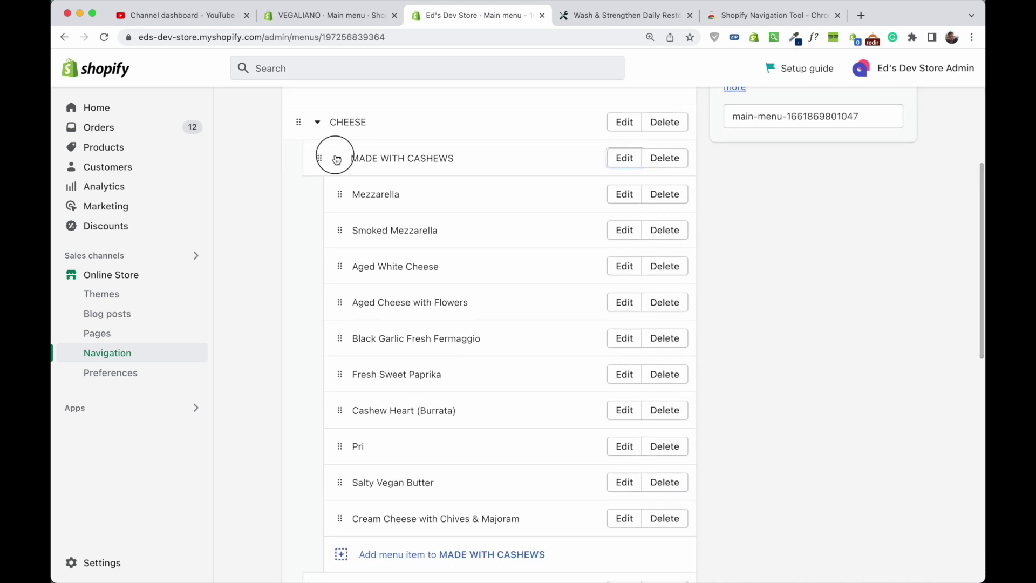
{"action": "left_click", "coordinate": [338, 194]}
{"action": "left_click", "coordinate": [338, 194]}
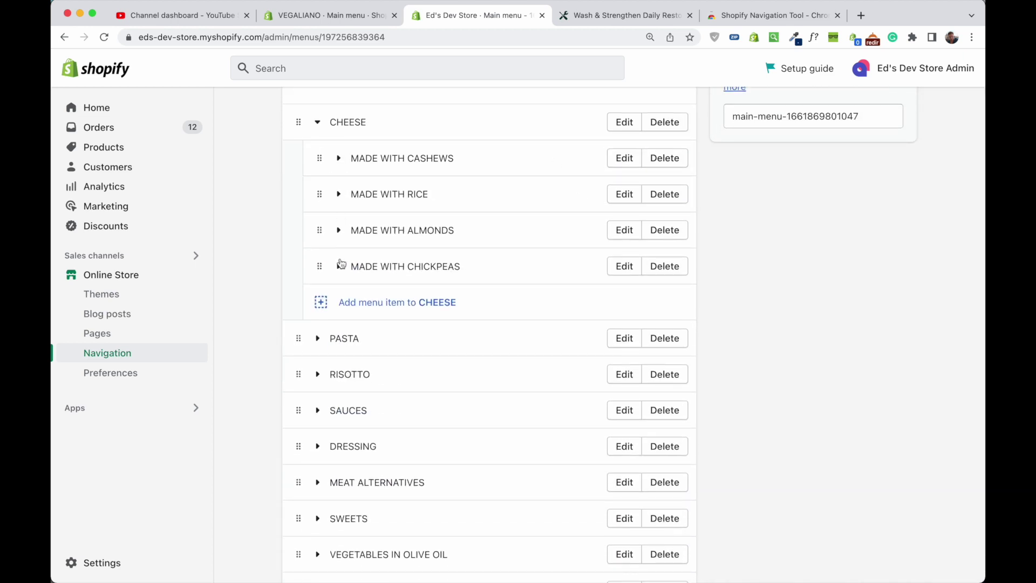
Expand PASTA in the imported menu and open the link options of its first submenu item
{"action": "scroll", "coordinate": [339, 214], "scroll_direction": "down", "scroll_amount": 4}
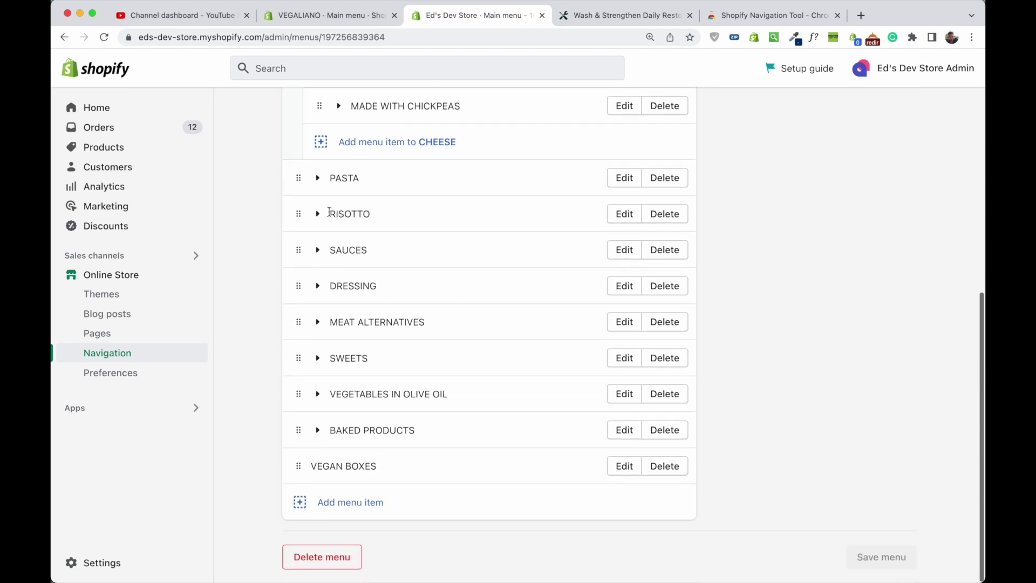
{"action": "left_click", "coordinate": [318, 178]}
{"action": "left_click", "coordinate": [621, 215]}
{"action": "left_click", "coordinate": [840, 215]}
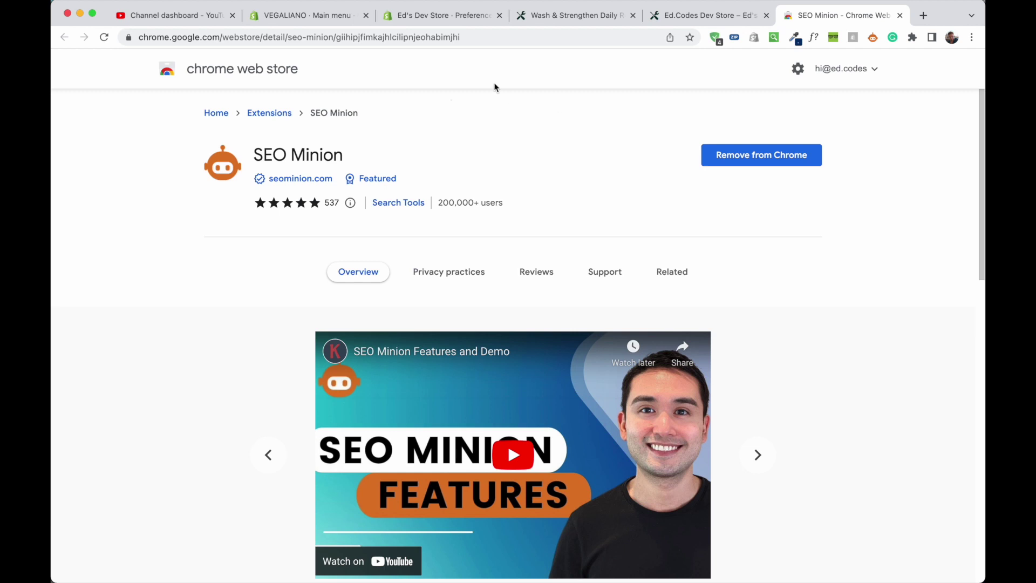
Switch to the dev store's storefront home page and run SEO Minion's Analyze On-Page SEO on it
{"action": "left_click", "coordinate": [545, 14]}
{"action": "left_click", "coordinate": [269, 85]}
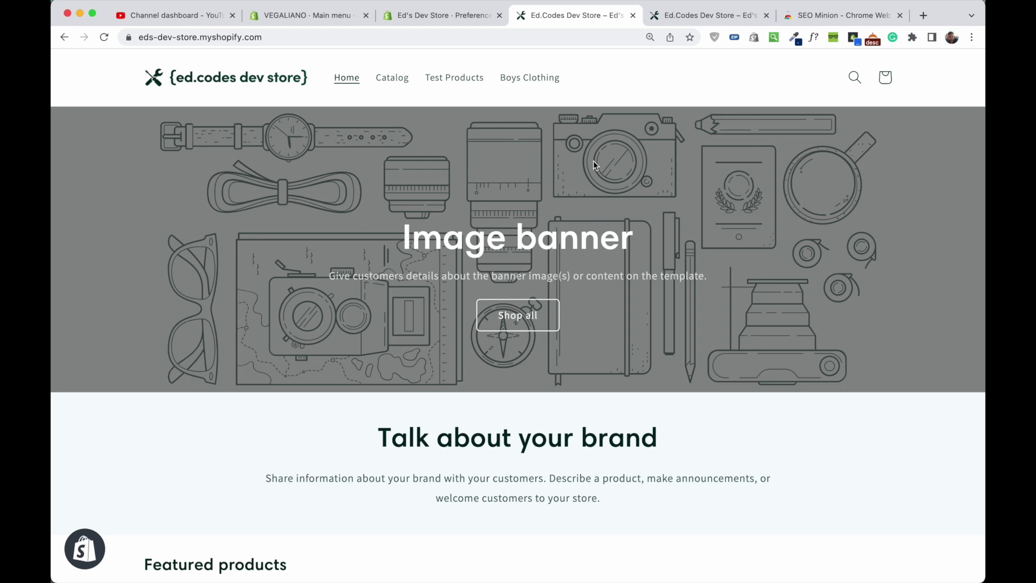
{"action": "left_click", "coordinate": [873, 39]}
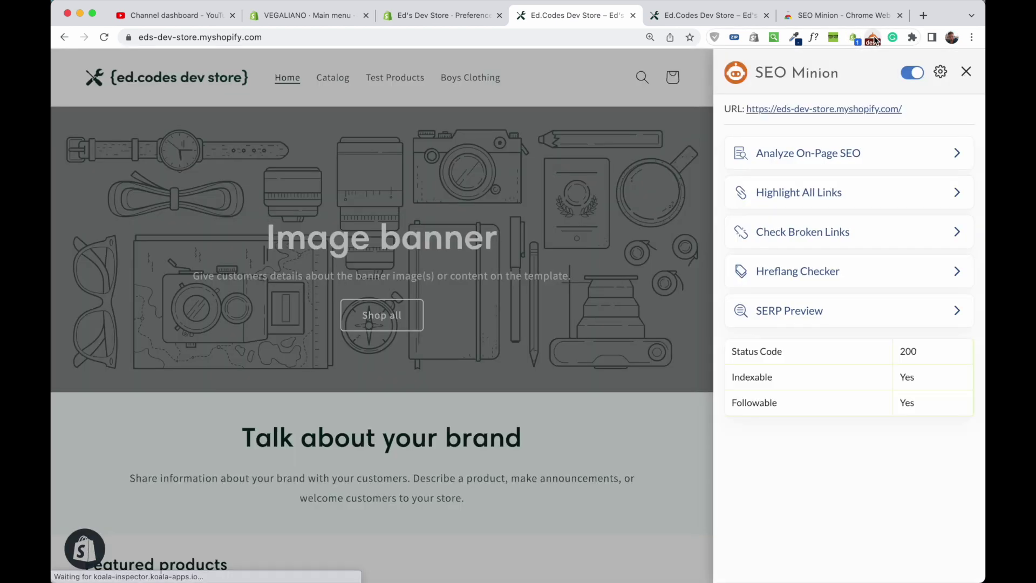
{"action": "left_click", "coordinate": [799, 157]}
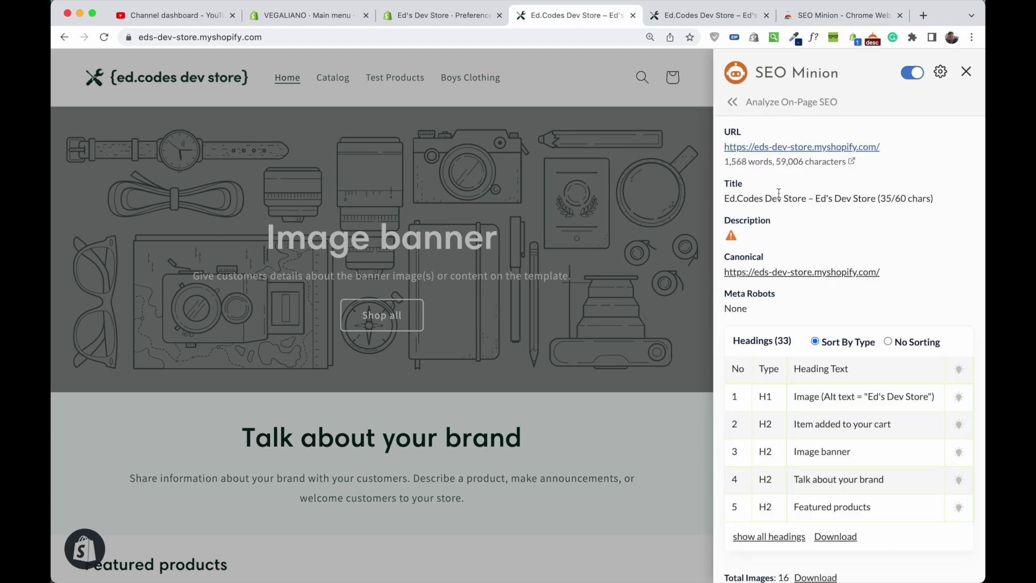
{"action": "scroll", "coordinate": [779, 193], "scroll_direction": "down", "scroll_amount": 1}
{"action": "mouse_move", "coordinate": [732, 206]}
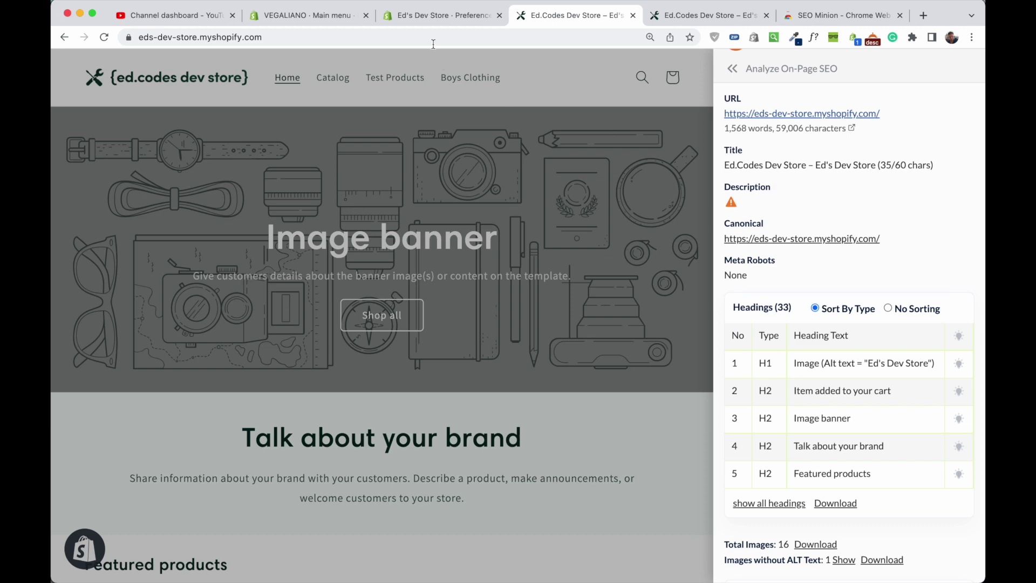
Open the Online Store preferences of Ed's Dev Store and place the cursor in the homepage meta description
{"action": "left_click", "coordinate": [439, 15]}
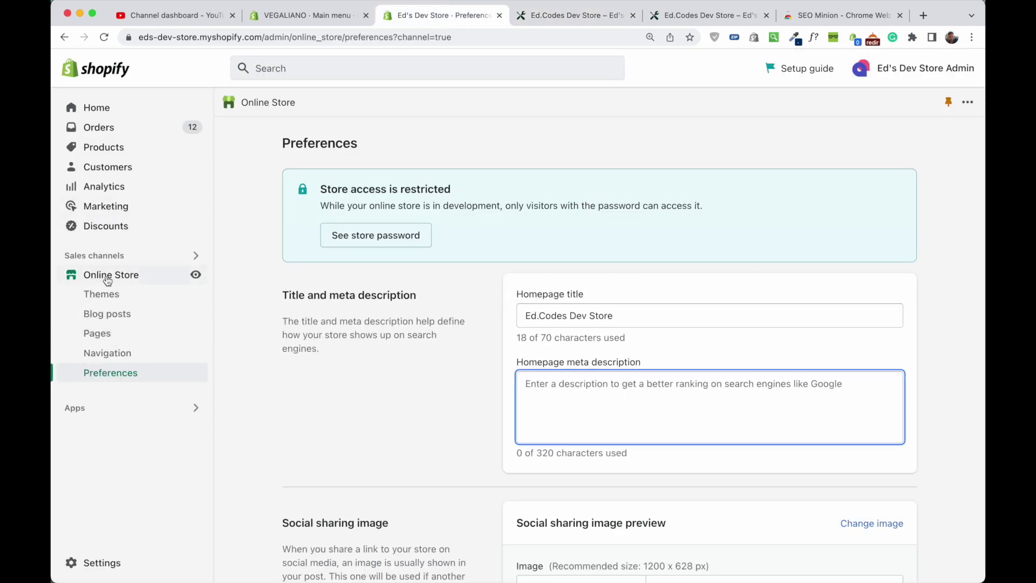
{"action": "left_click", "coordinate": [103, 294]}
{"action": "left_click", "coordinate": [112, 372]}
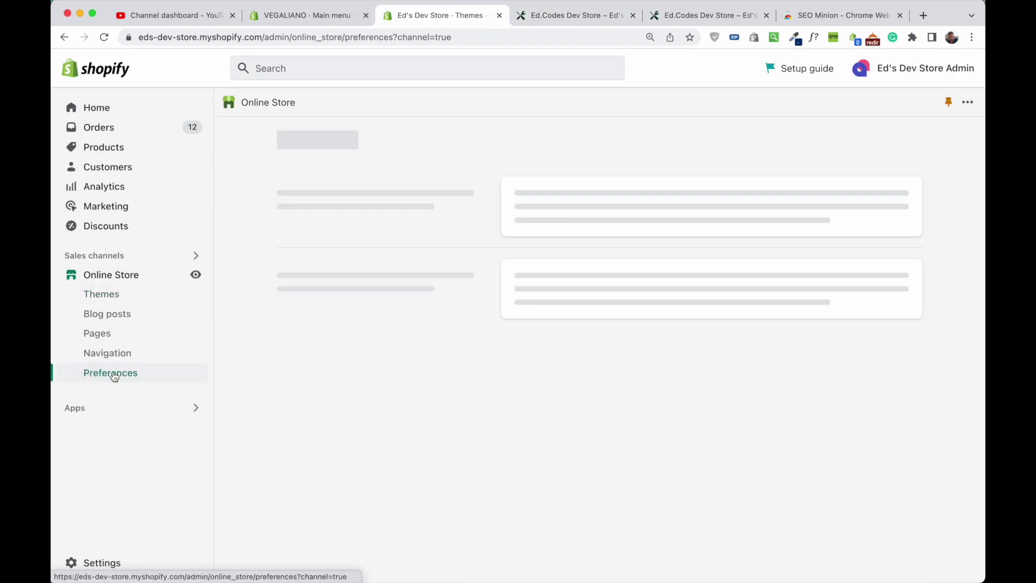
{"action": "scroll", "coordinate": [531, 315], "scroll_direction": "down", "scroll_amount": 1}
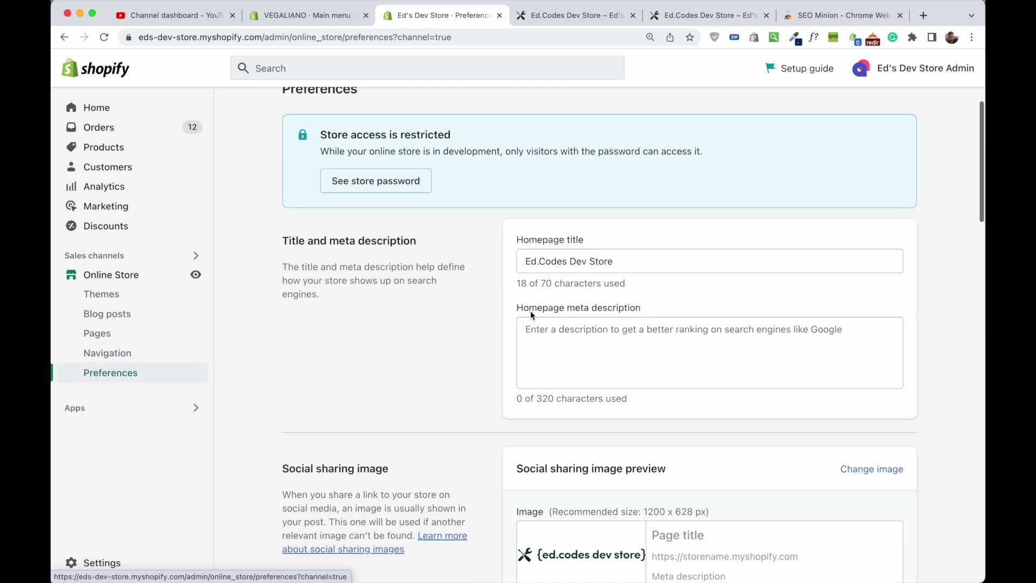
{"action": "left_click", "coordinate": [612, 342]}
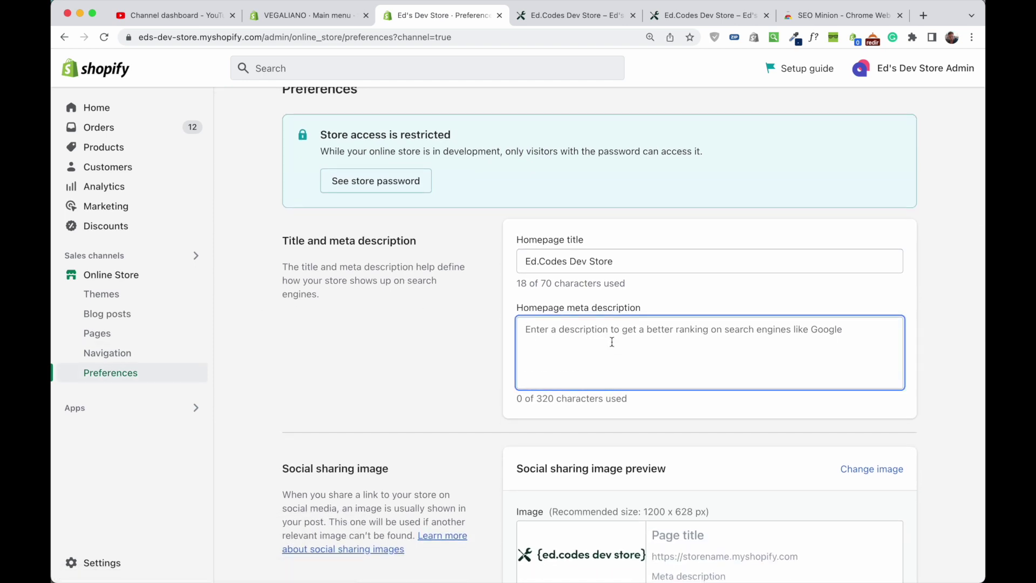
Return to the home page's SEO Minion analysis and highlight the page title text
{"action": "key", "text": "ctrl+Tab"}
{"action": "left_click_drag", "start_coordinate": [724, 164], "coordinate": [870, 167]}
{"action": "left_click", "coordinate": [866, 167]}
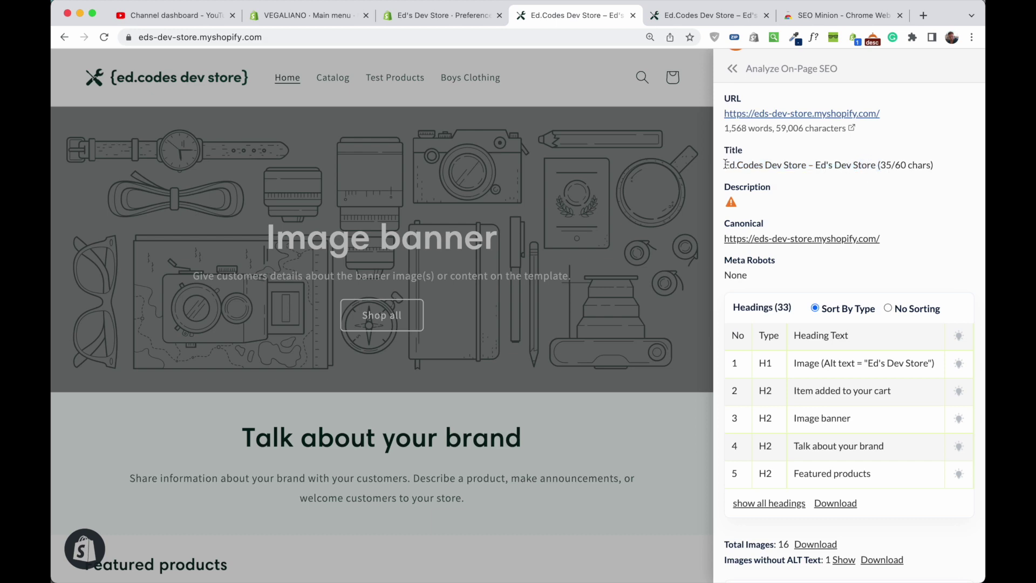
{"action": "left_click_drag", "start_coordinate": [725, 164], "coordinate": [871, 167]}
{"action": "left_click", "coordinate": [869, 167]}
{"action": "scroll", "coordinate": [812, 219], "scroll_direction": "down", "scroll_amount": 2}
Switch to the Huron Shampoo for Men product page and review the H1 entries in its SEO Minion headings table
{"action": "key", "text": "ctrl+Tab"}
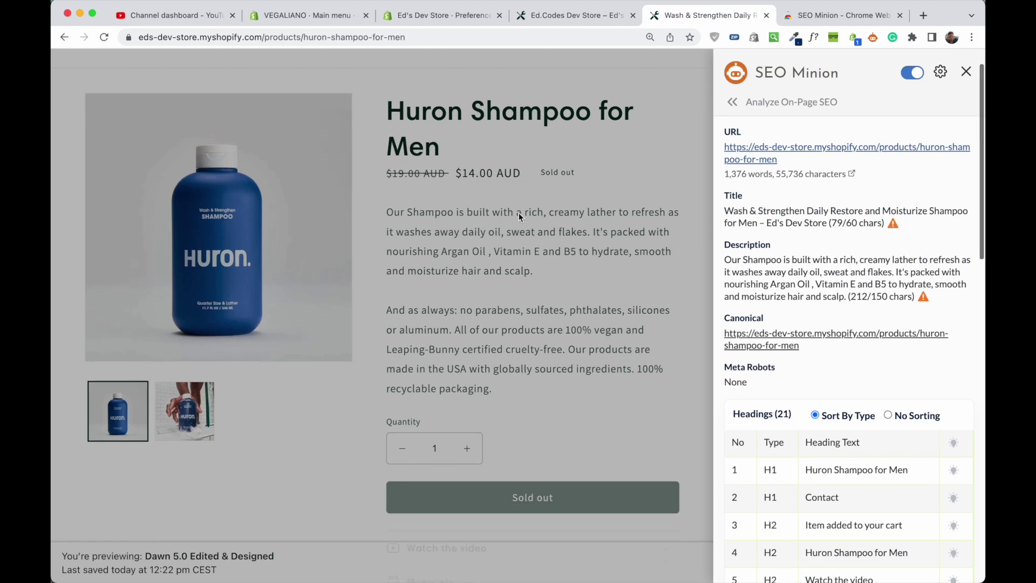
{"action": "scroll", "coordinate": [781, 301], "scroll_direction": "down", "scroll_amount": 3}
{"action": "scroll", "coordinate": [781, 302], "scroll_direction": "down", "scroll_amount": 4}
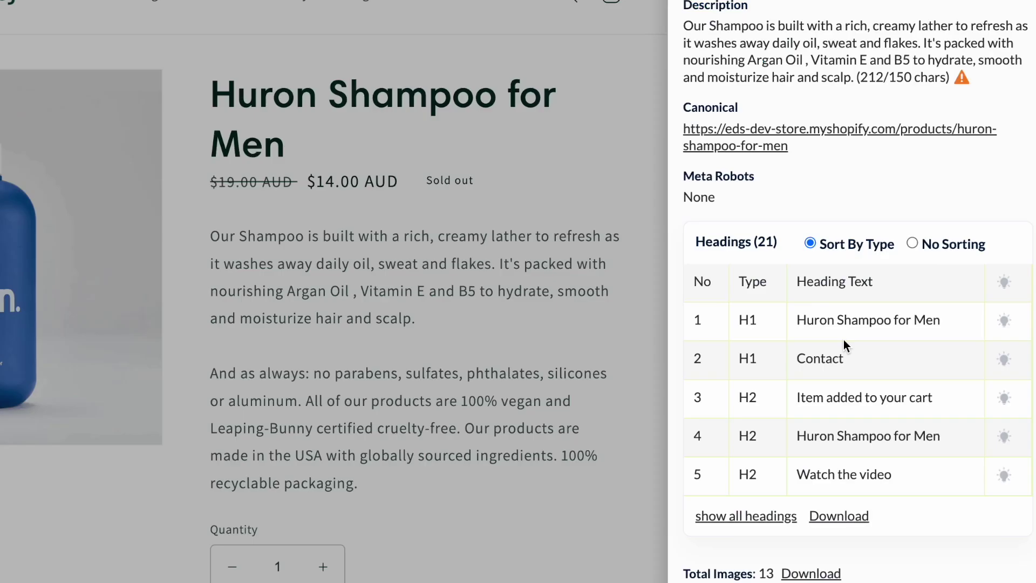
{"action": "scroll", "coordinate": [833, 324], "scroll_direction": "down", "scroll_amount": 1}
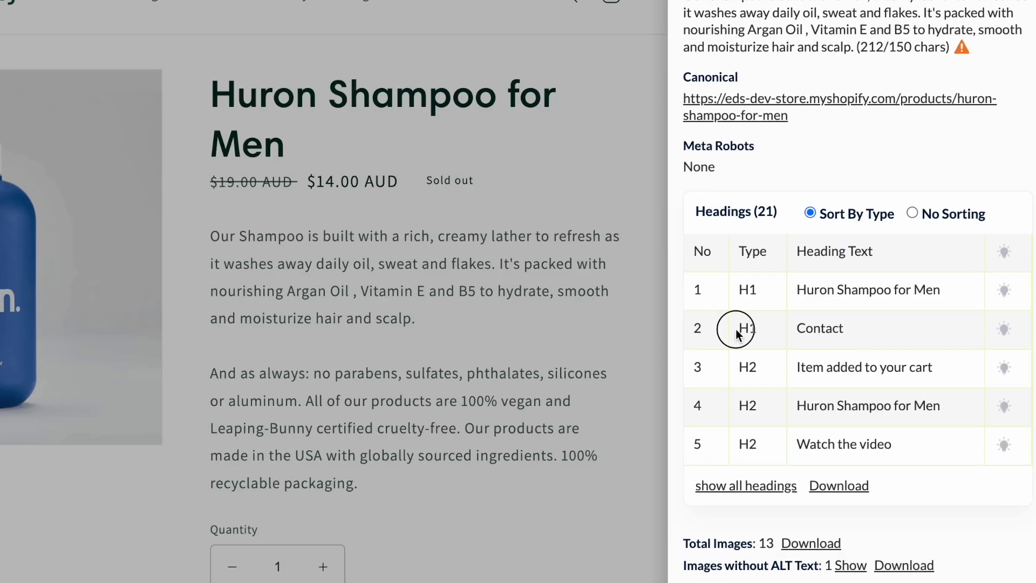
{"action": "left_click_drag", "start_coordinate": [736, 329], "coordinate": [758, 331]}
{"action": "left_click_drag", "start_coordinate": [738, 290], "coordinate": [763, 286]}
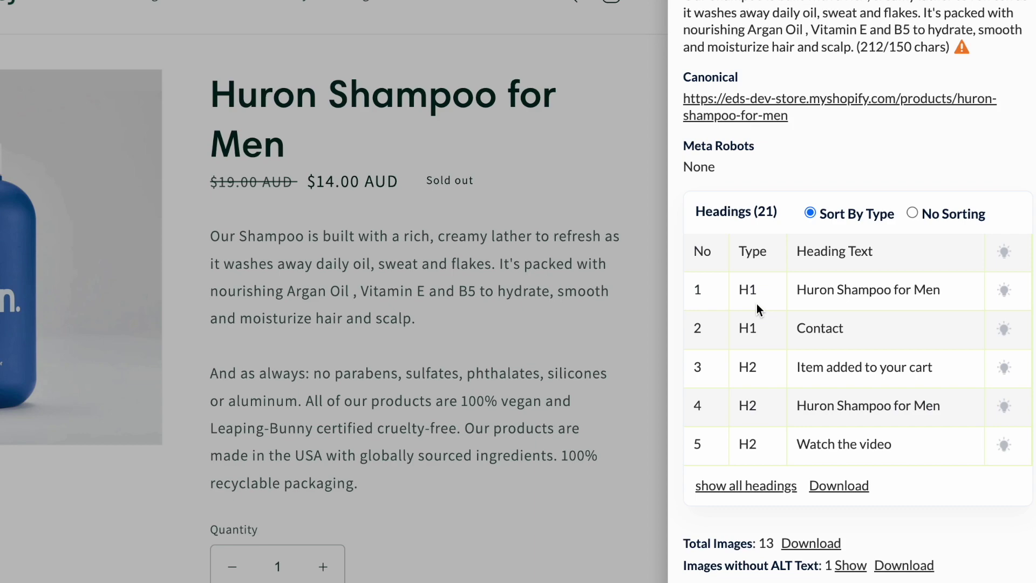
Highlight the heading texts of the two H1 entries, Huron Shampoo for Men and Contact, in the SEO Minion headings table
{"action": "left_click_drag", "start_coordinate": [797, 290], "coordinate": [955, 294]}
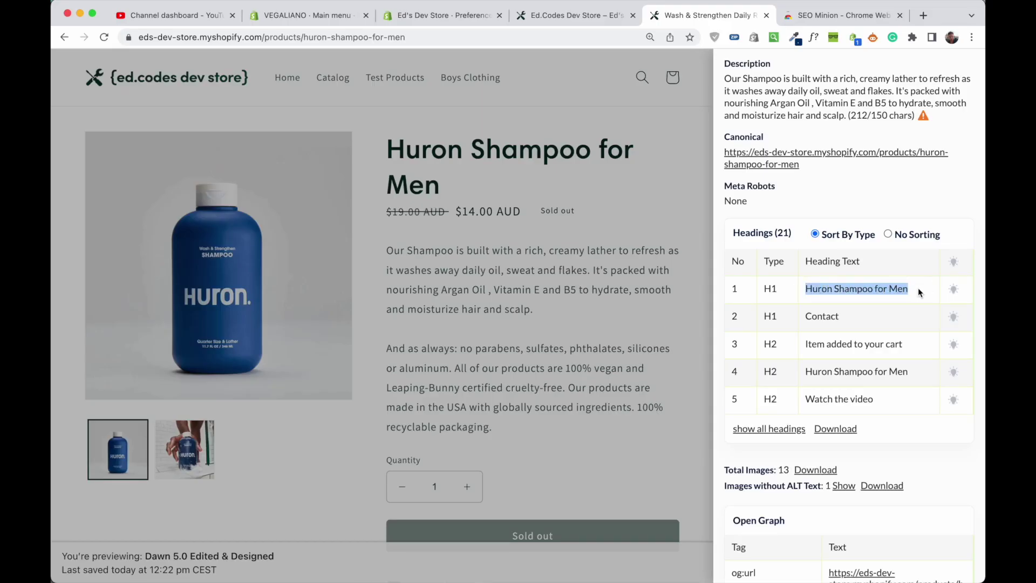
{"action": "left_click", "coordinate": [896, 289]}
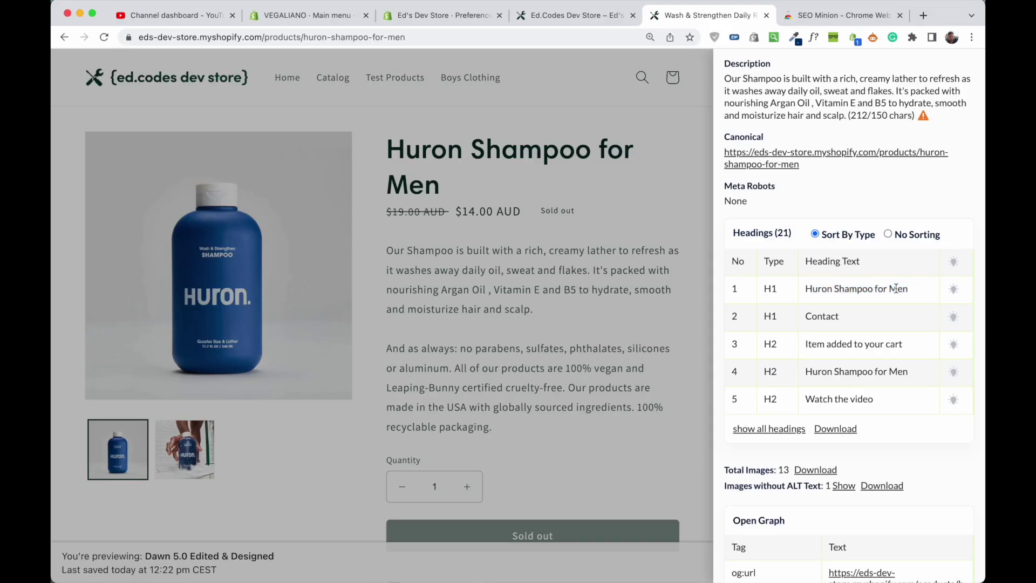
{"action": "left_click_drag", "start_coordinate": [806, 317], "coordinate": [855, 320]}
{"action": "left_click", "coordinate": [818, 318]}
{"action": "left_click_drag", "start_coordinate": [804, 316], "coordinate": [859, 318]}
{"action": "left_click", "coordinate": [854, 323]}
Leave the on-page analysis and run SEO Minion's Check Broken Links on the shampoo product page, reviewing the link results
{"action": "key", "text": "Escape"}
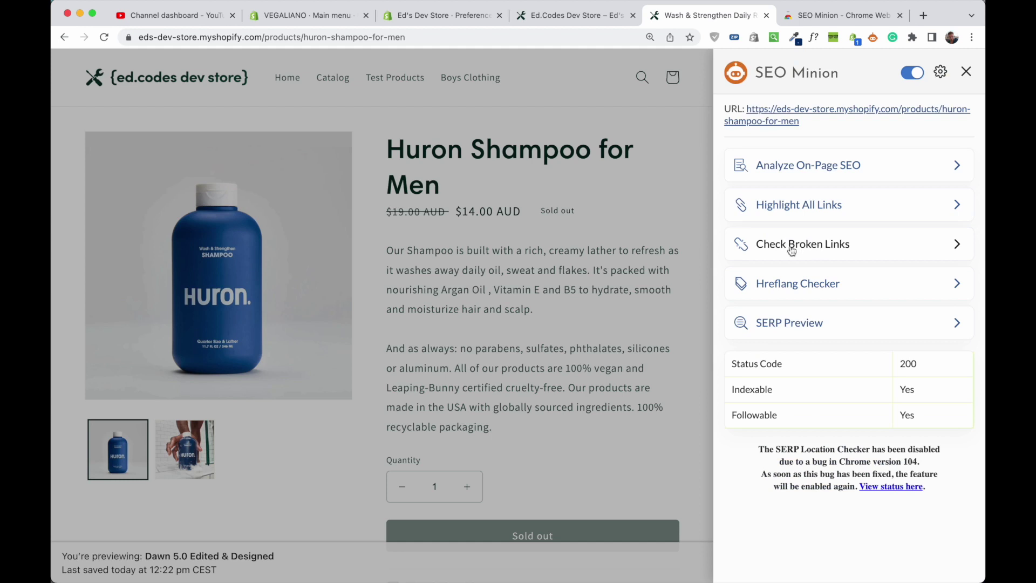
{"action": "left_click", "coordinate": [820, 246]}
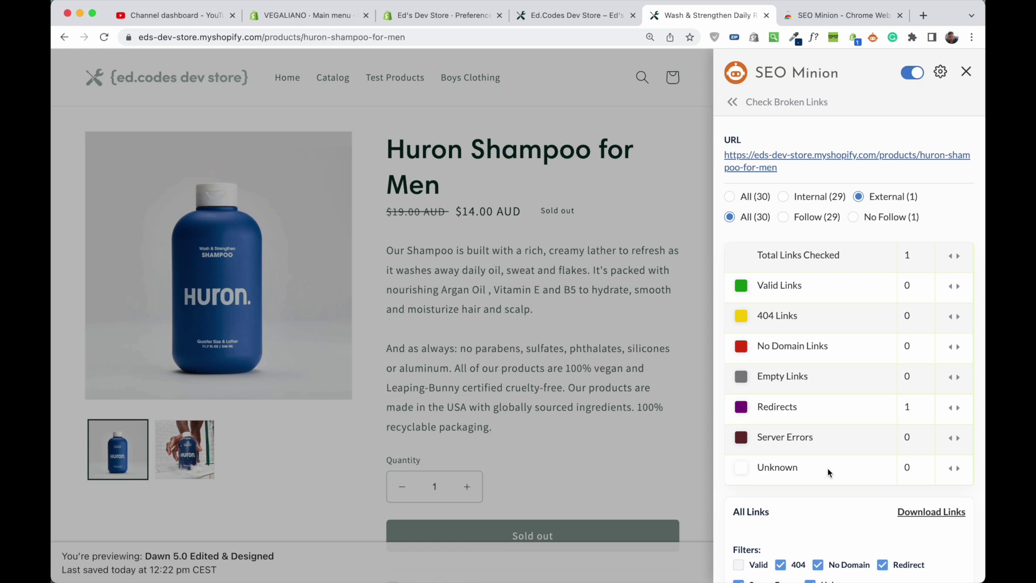
{"action": "scroll", "coordinate": [827, 467], "scroll_direction": "down", "scroll_amount": 5}
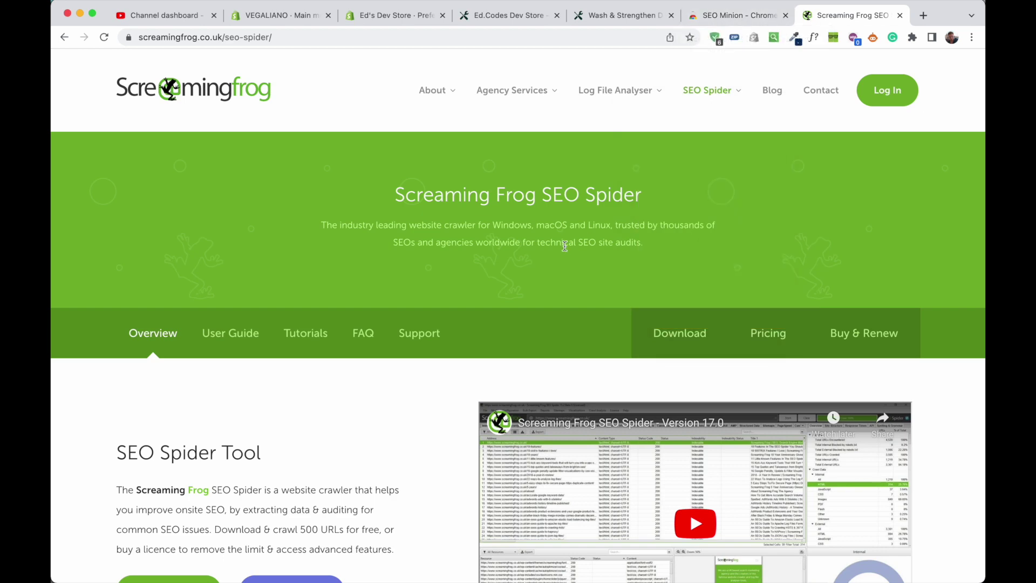
Review the SEO Spider Tool overview on the Screaming Frog website
{"action": "scroll", "coordinate": [565, 247], "scroll_direction": "down", "scroll_amount": 5}
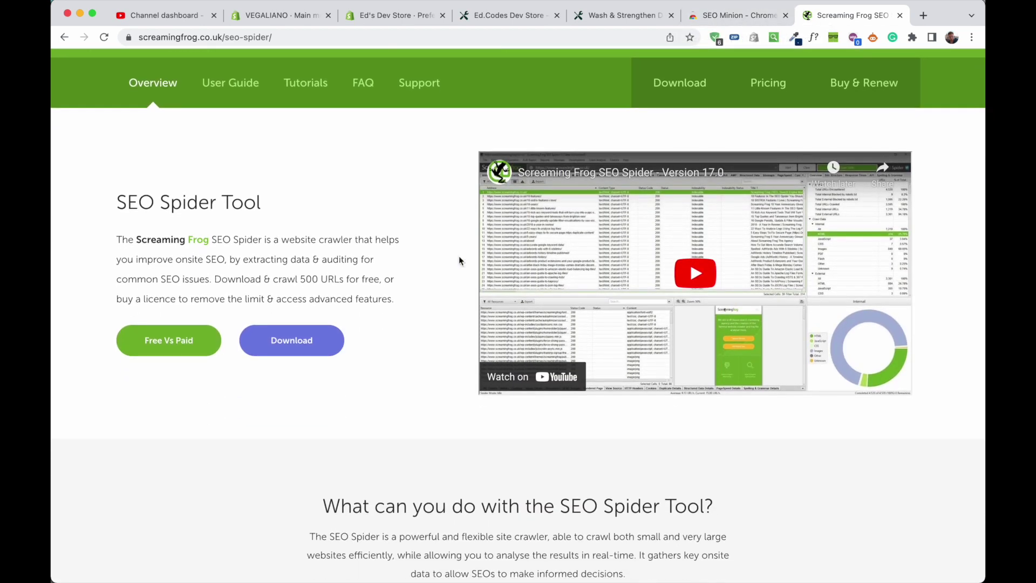